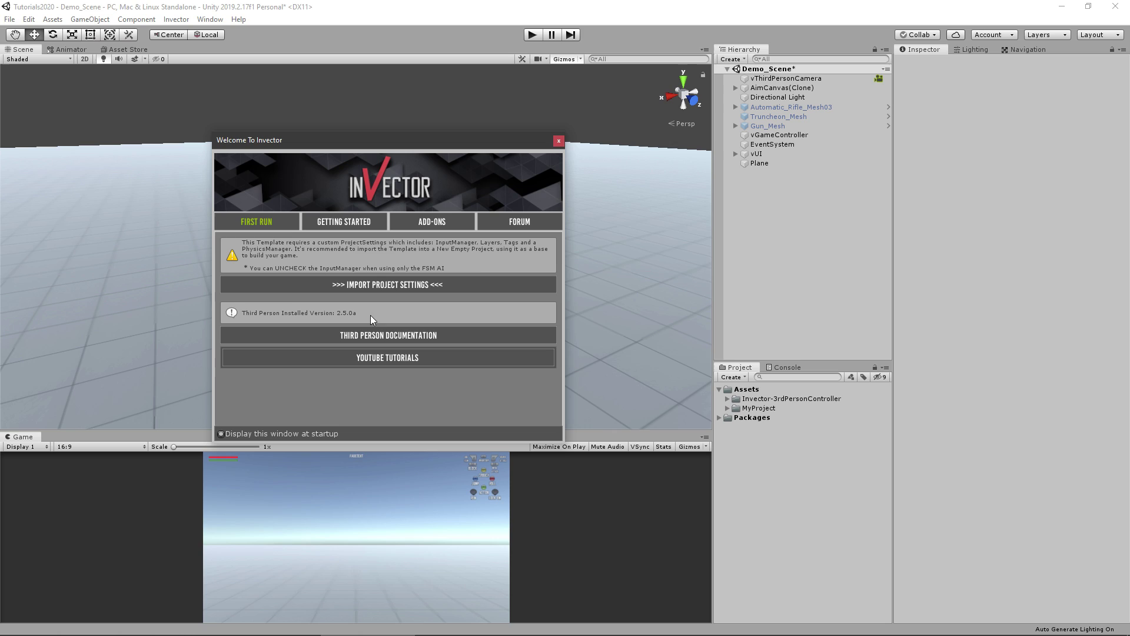
# Step: Close the Invector welcome window and place the Character prefab from the Policeman Prefabs folder into the scene
pyautogui.click(556, 142)
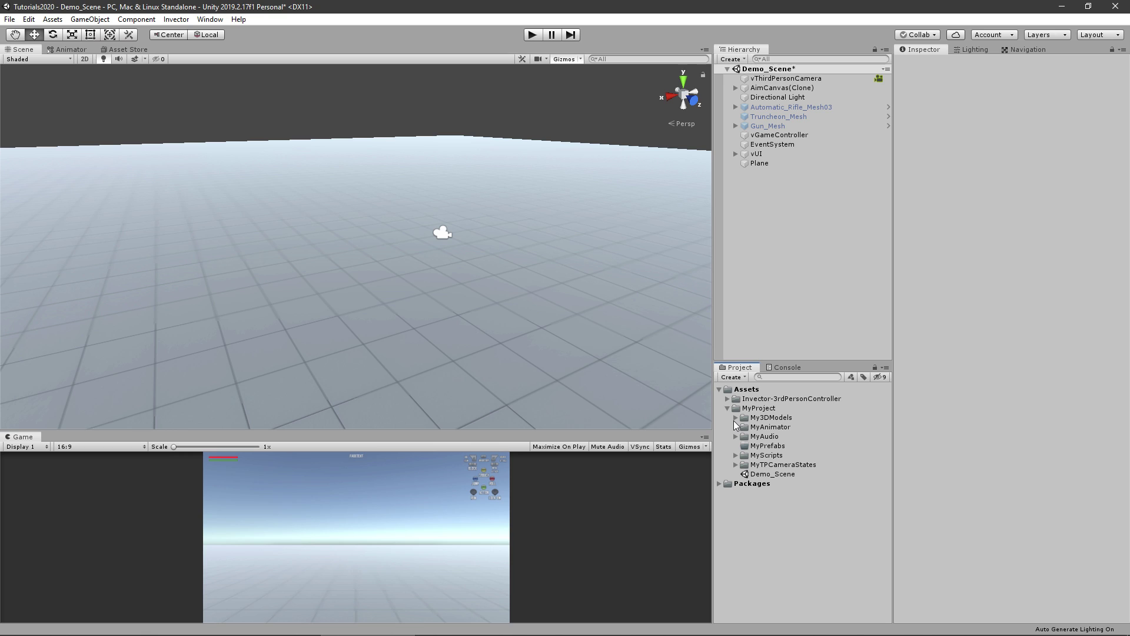
pyautogui.click(735, 418)
pyautogui.click(752, 454)
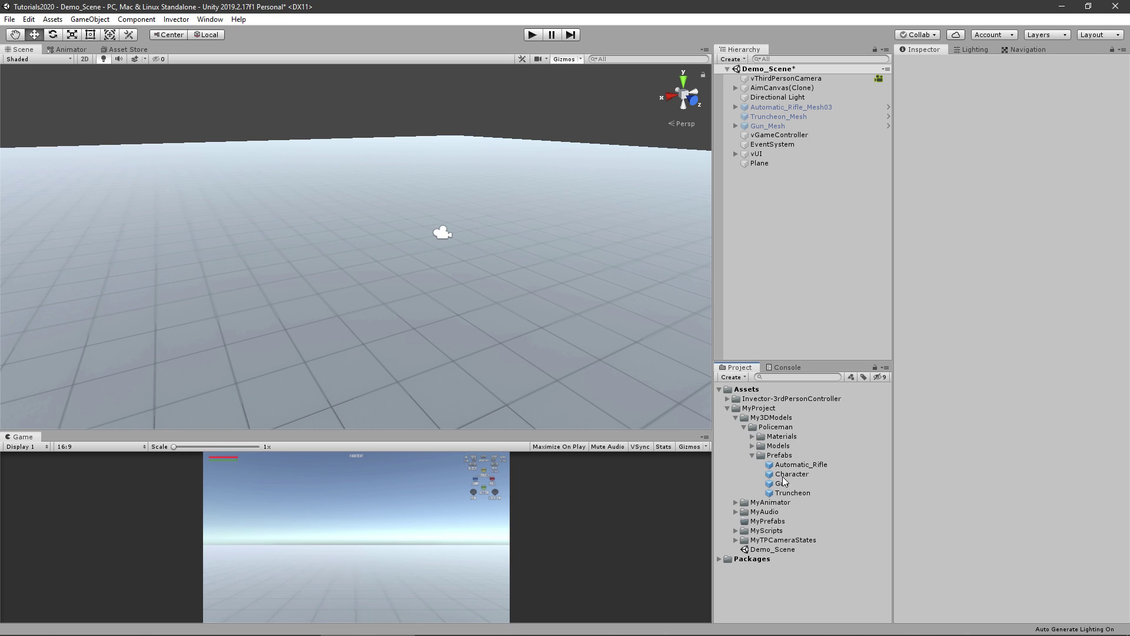
pyautogui.moveTo(783, 477); pyautogui.dragTo(428, 341)
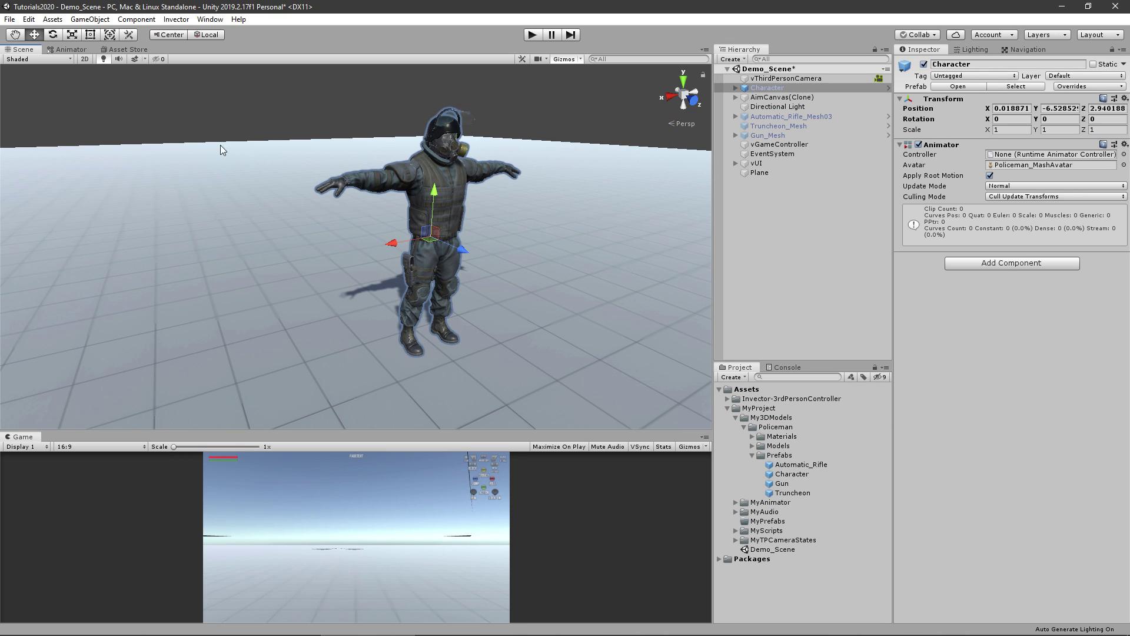
# Step: Start creating an Invector shooter controller for the Character model
pyautogui.click(176, 19)
pyautogui.moveTo(236, 59)
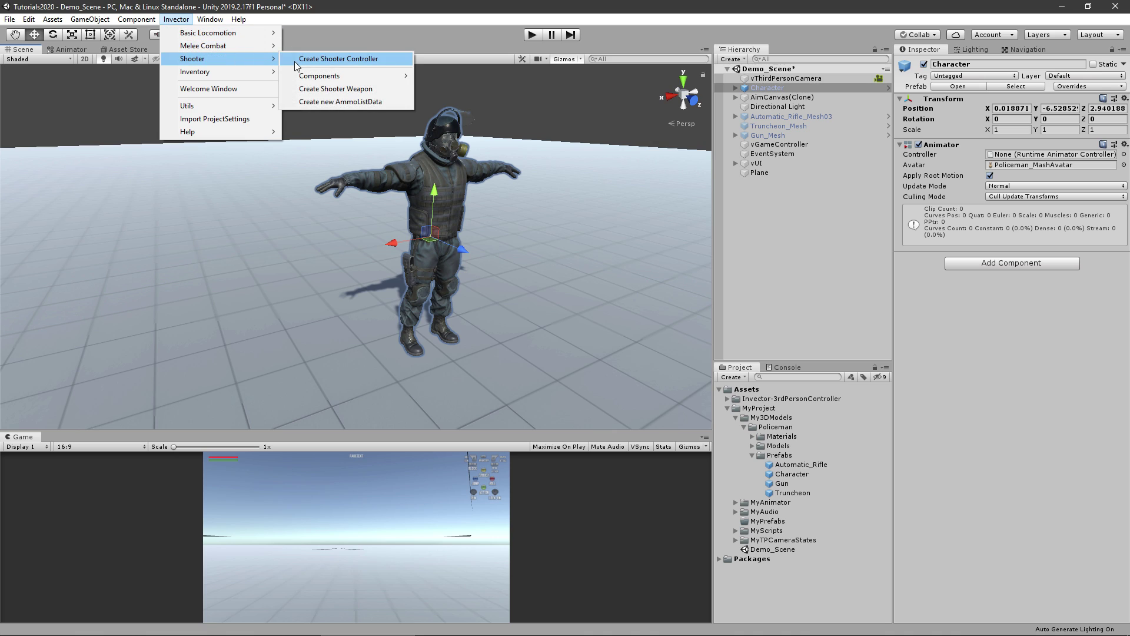
pyautogui.click(294, 61)
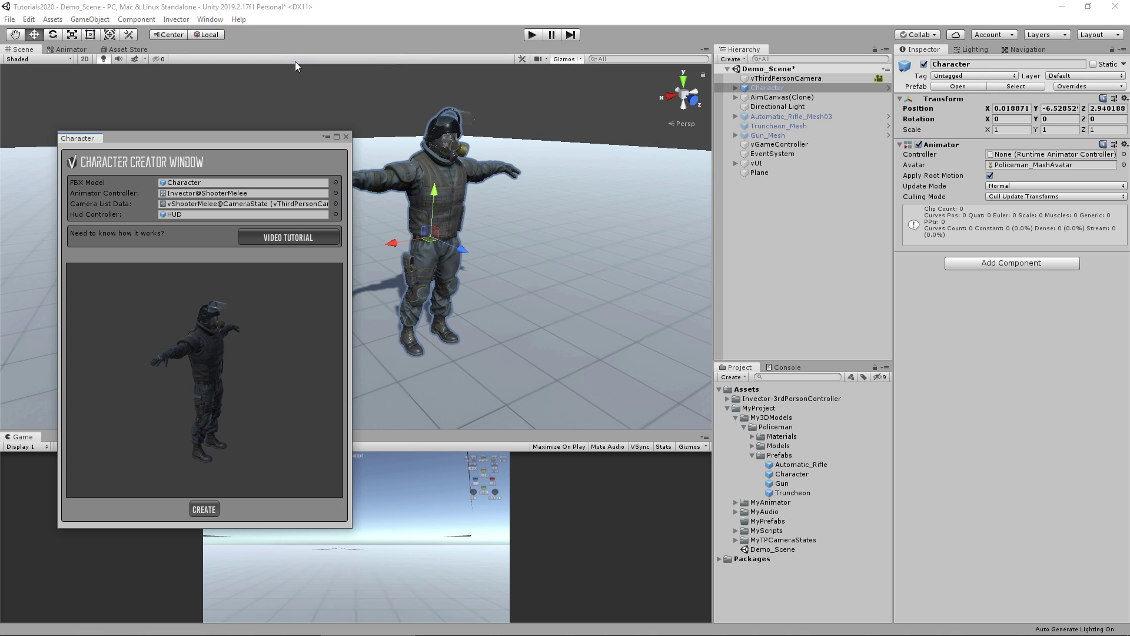
# Step: Locate the assigned Invector@ShooterMelee animator controller in the project, duplicate it and name the copy Policeman@ShooterMelee
pyautogui.click(199, 182)
pyautogui.click(215, 193)
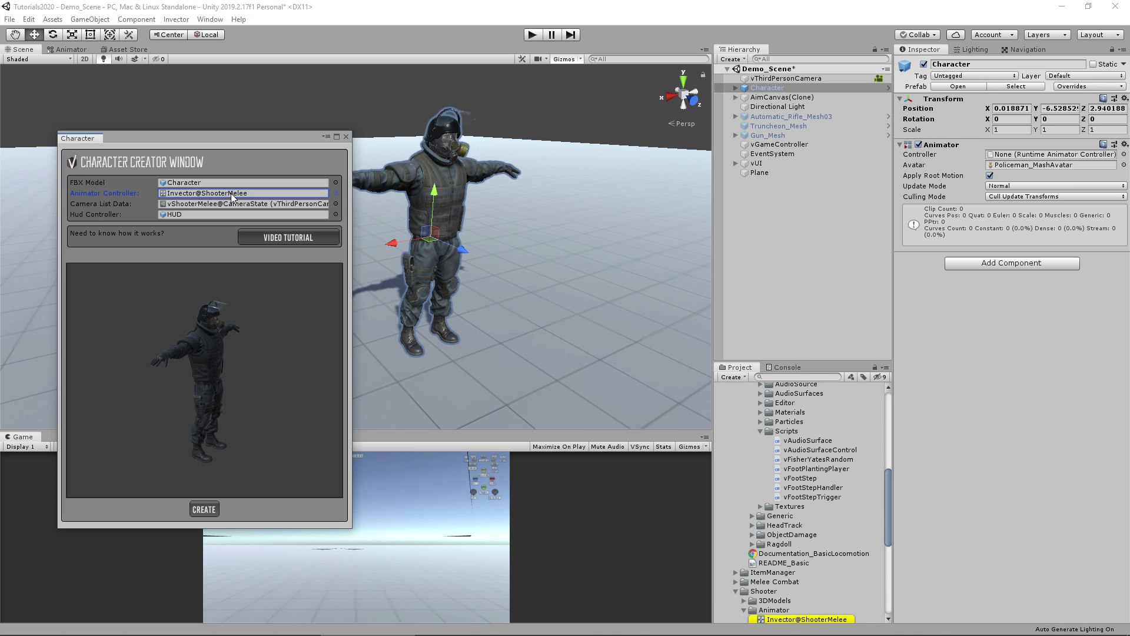
pyautogui.scroll(-3, 809, 528)
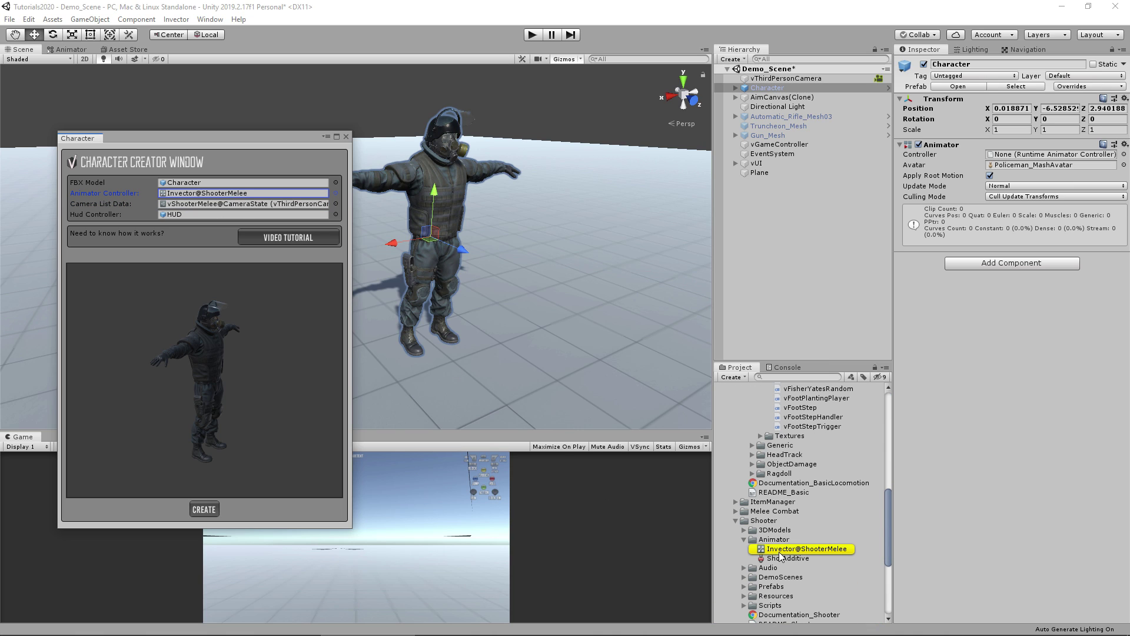
pyautogui.click(836, 550)
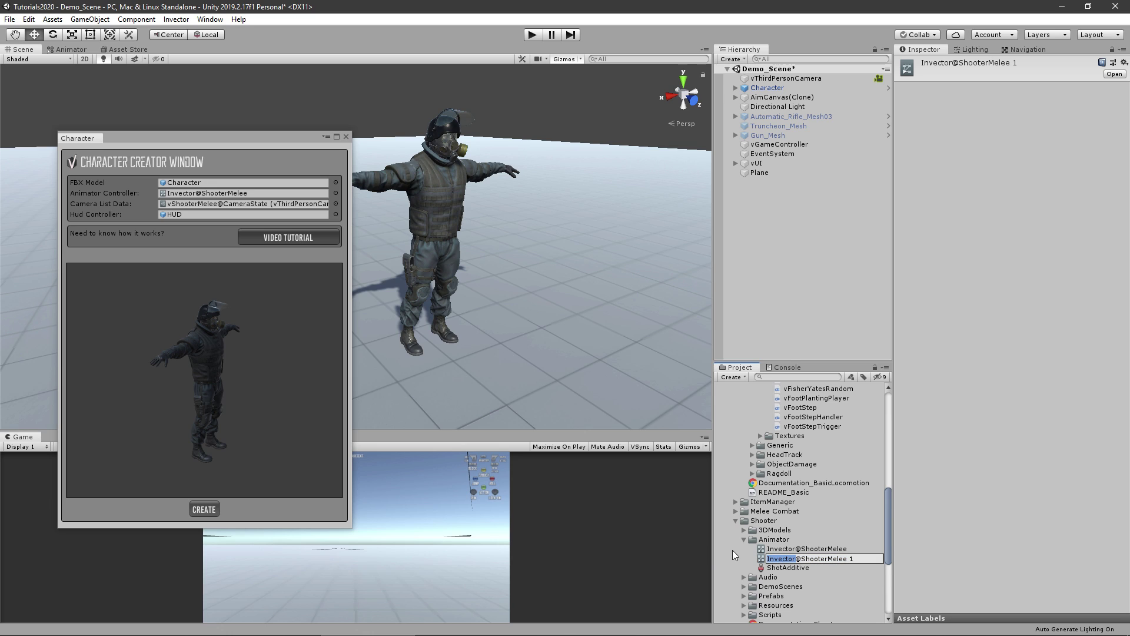
pyautogui.write('Policeman')
pyautogui.press('BackSpace')
pyautogui.press('BackSpace')
pyautogui.press('Return')
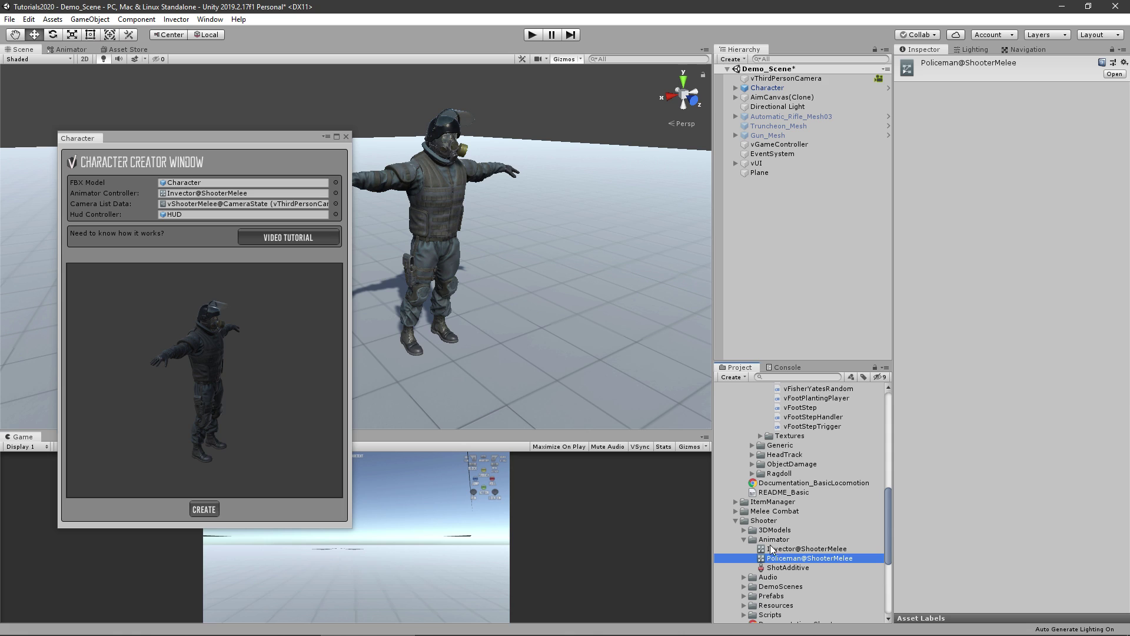
# Step: Move Policeman@ShooterMelee into the MyAnimator folder of MyProject and collapse the Invector-3rdPersonController folder
pyautogui.moveTo(781, 556); pyautogui.dragTo(802, 520)
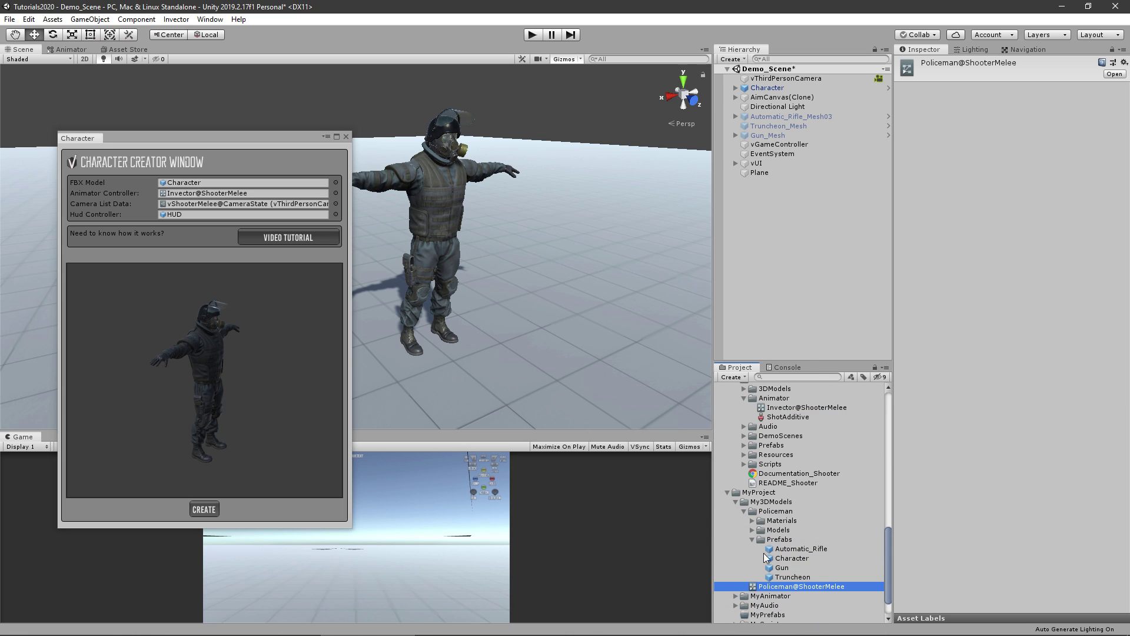
pyautogui.click(744, 511)
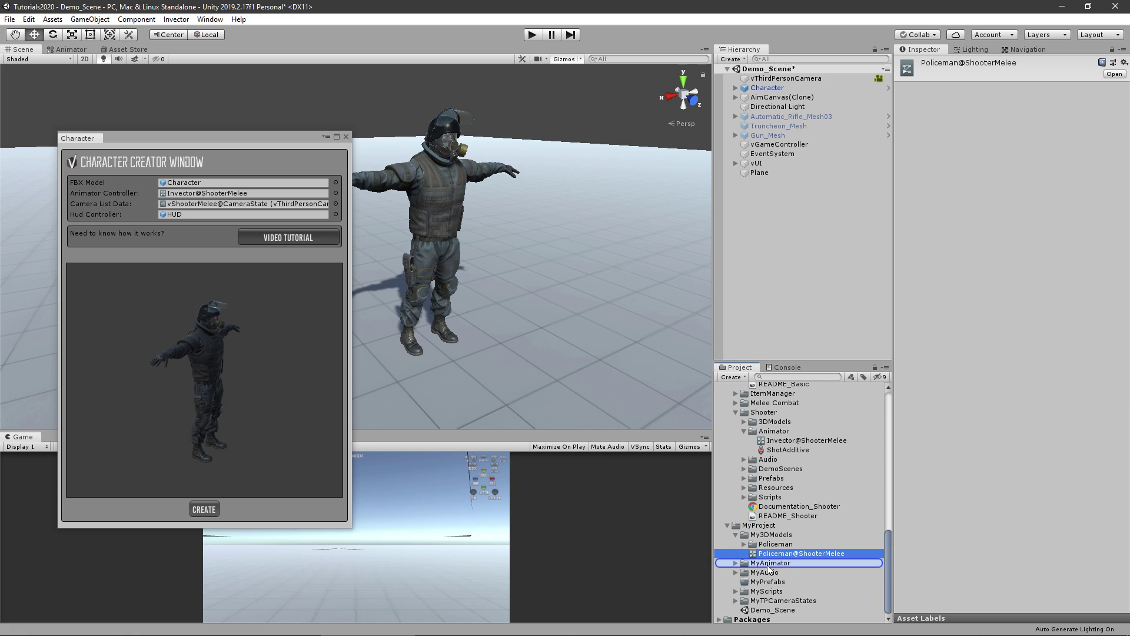
pyautogui.scroll(10, 725, 419)
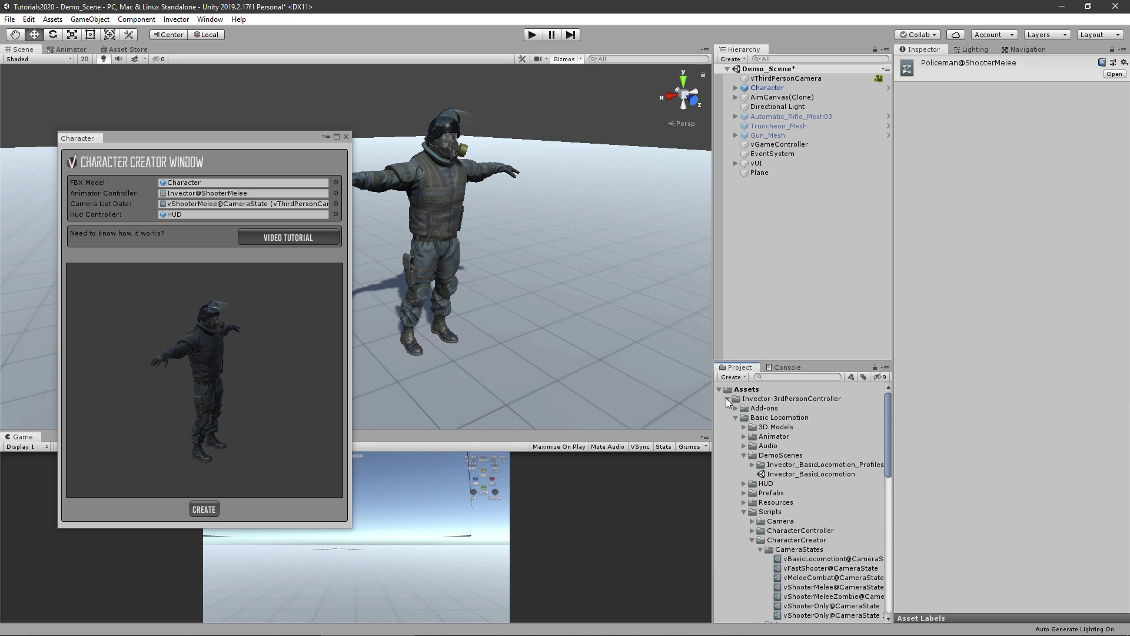
pyautogui.click(727, 398)
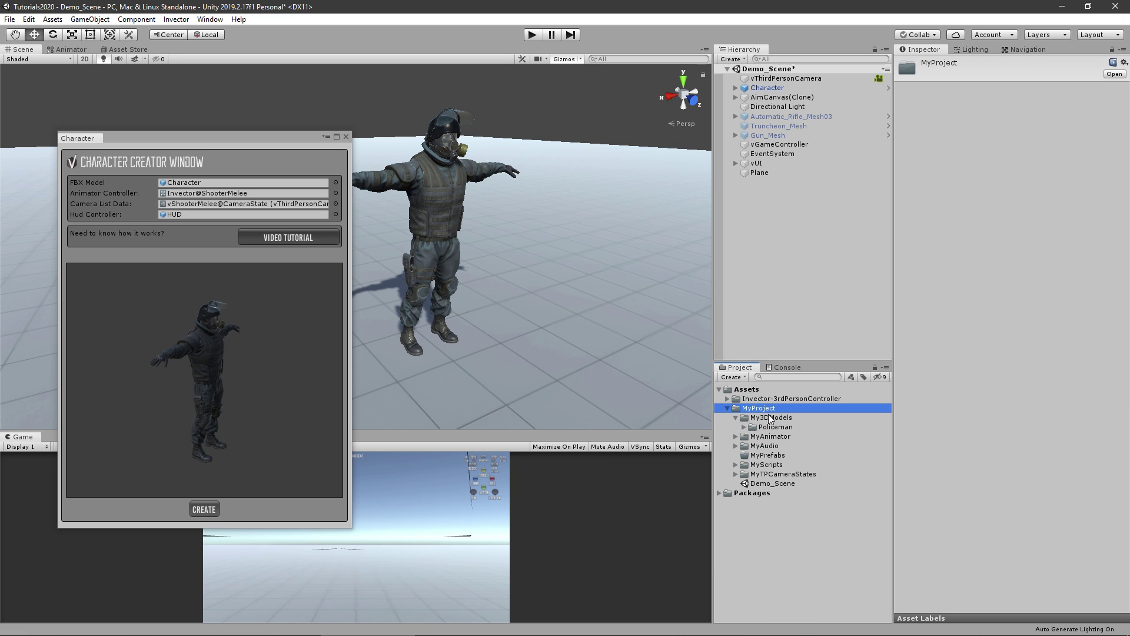
# Step: Assign Policeman@ShooterMelee from MyAnimator as the animator controller and create the shooter character
pyautogui.click(736, 436)
pyautogui.click(789, 447)
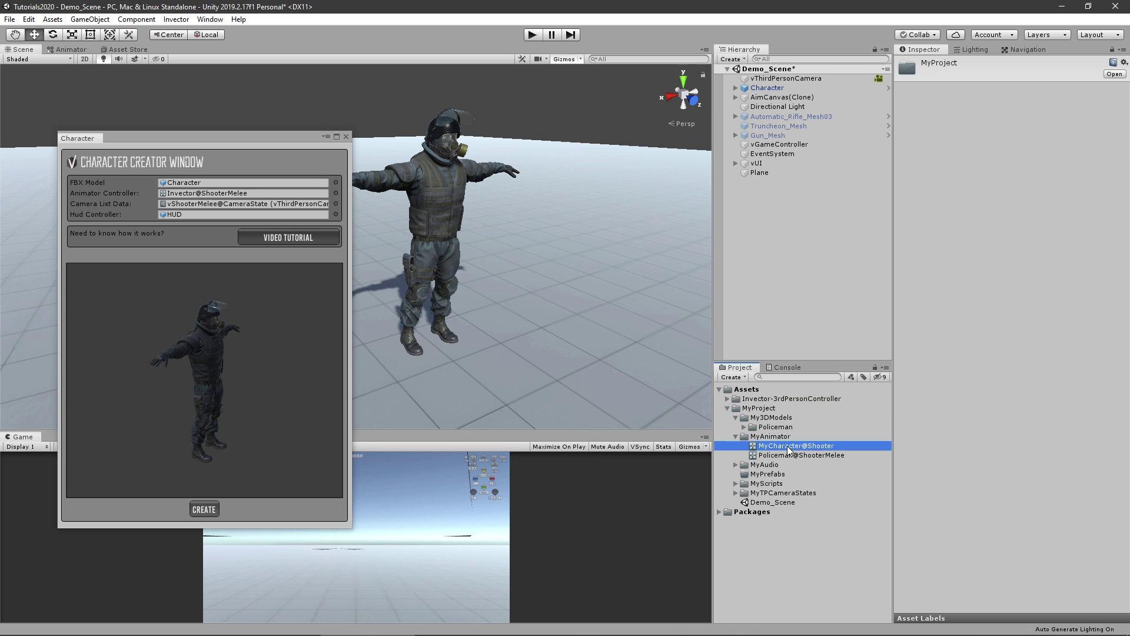
pyautogui.moveTo(787, 448); pyautogui.dragTo(255, 217)
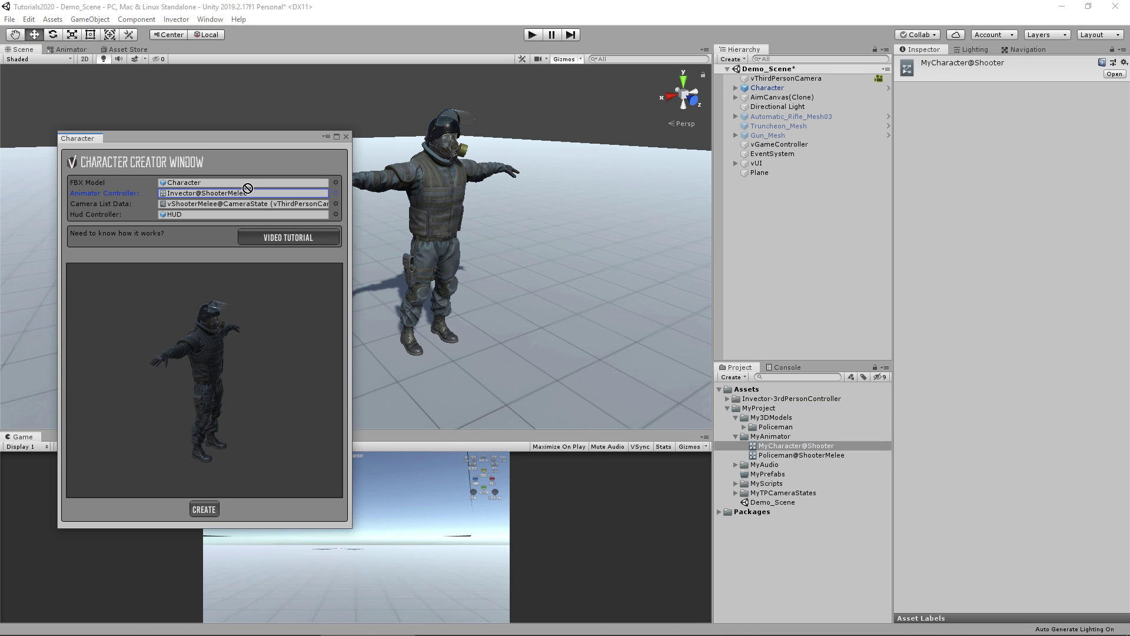
pyautogui.click(204, 509)
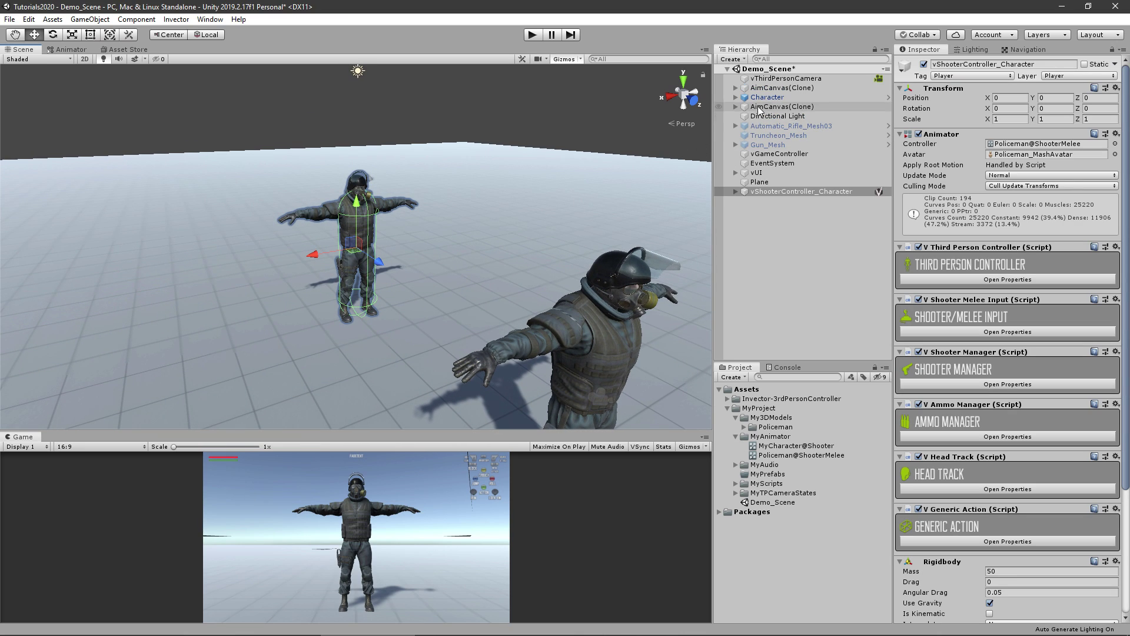
# Step: Delete the original Character from the scene and frame vShooterController_Character in the Scene view
pyautogui.click(765, 99)
pyautogui.press('Delete')
pyautogui.click(766, 183)
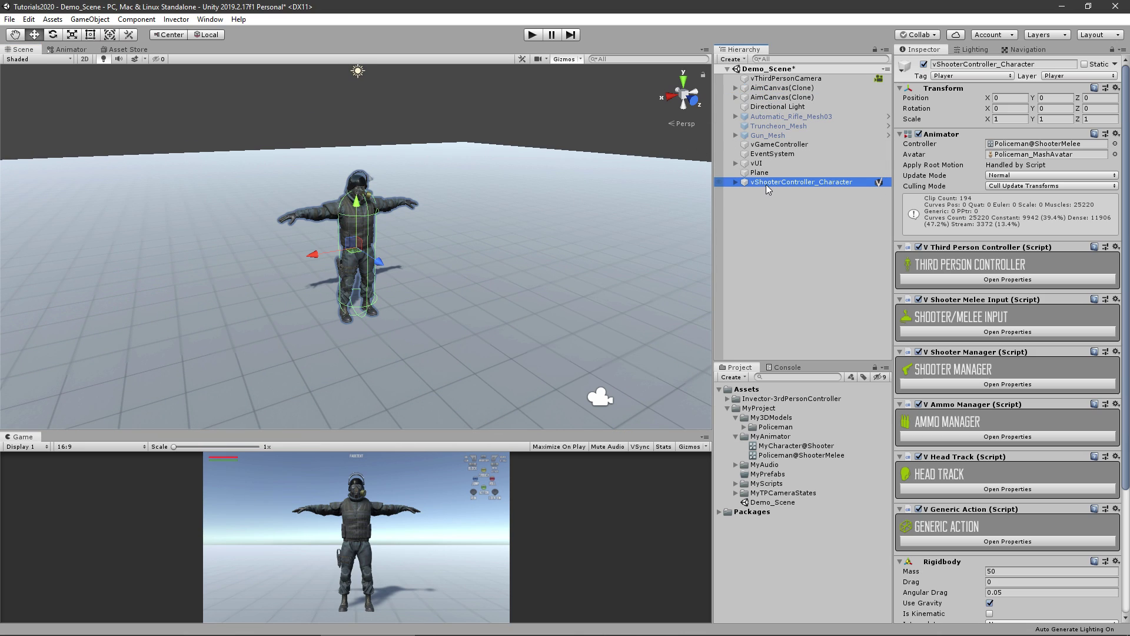
pyautogui.press('f')
pyautogui.keyDown('alt'); pyautogui.moveTo(558, 228); pyautogui.dragTo(469, 275); pyautogui.keyUp('alt')
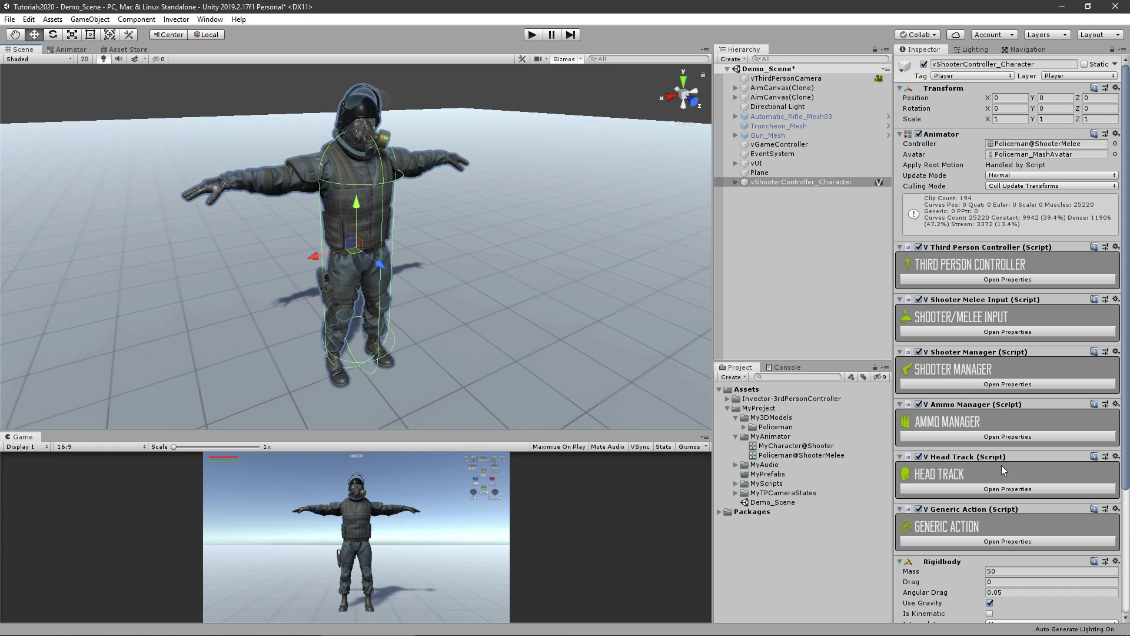
# Step: Expand the Head Track properties of vShooterController_Character and enlarge the Game view
pyautogui.click(990, 489)
pyautogui.scroll(-10, 984, 369)
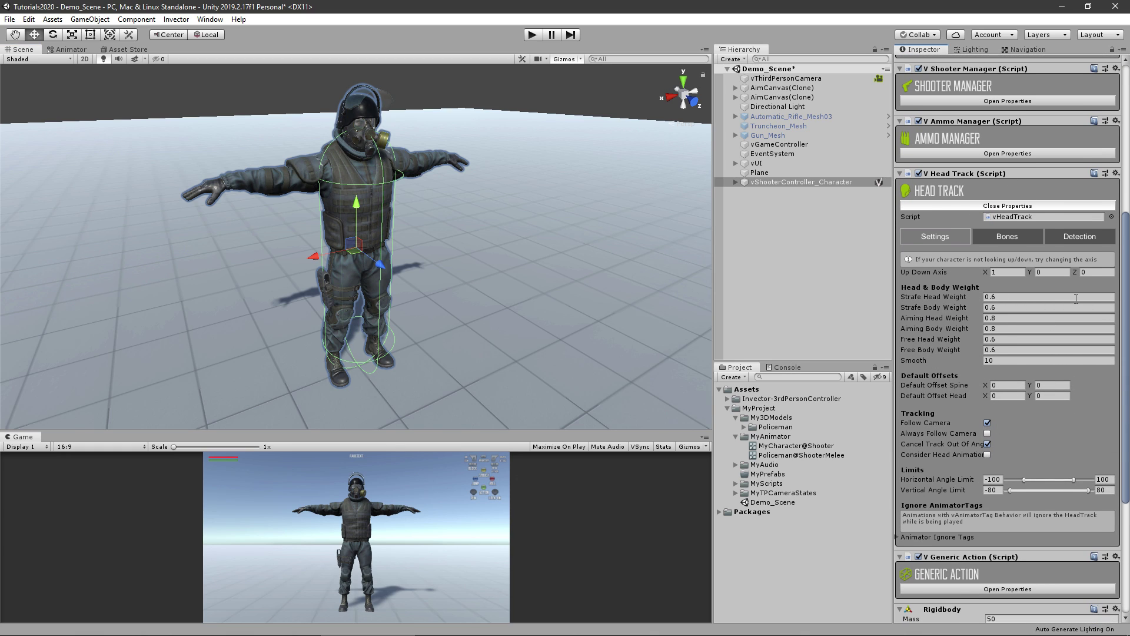
pyautogui.moveTo(564, 426); pyautogui.dragTo(574, 399)
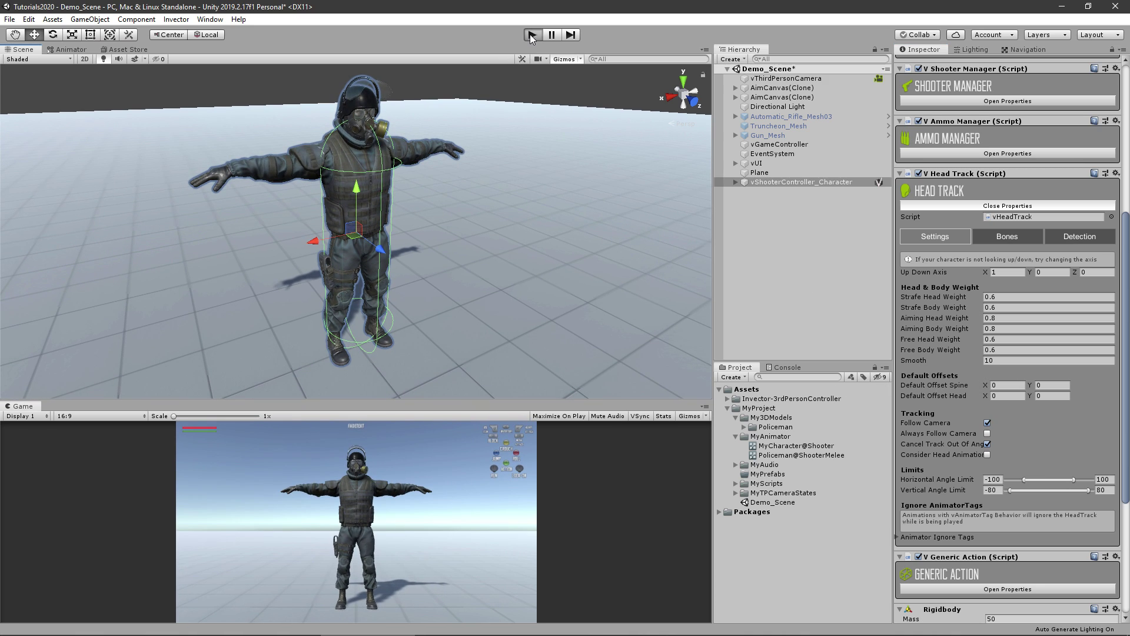
# Step: Run the scene and test the Head Track Up Down Axis with Y at 1, followed by Z at 1
pyautogui.click(532, 35)
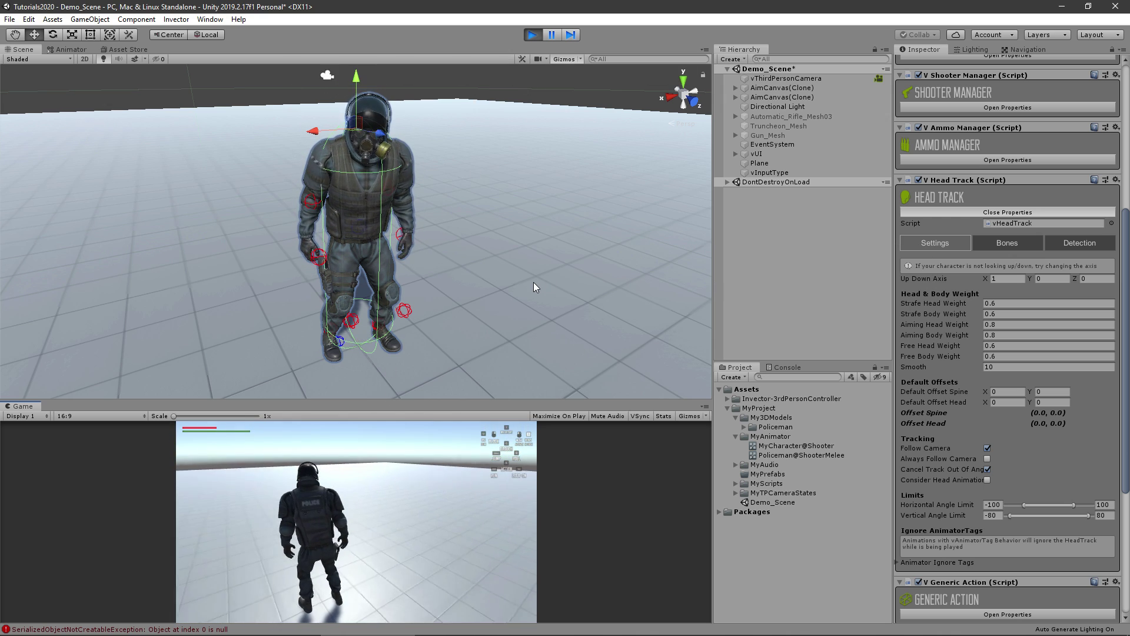
pyautogui.click(1013, 278)
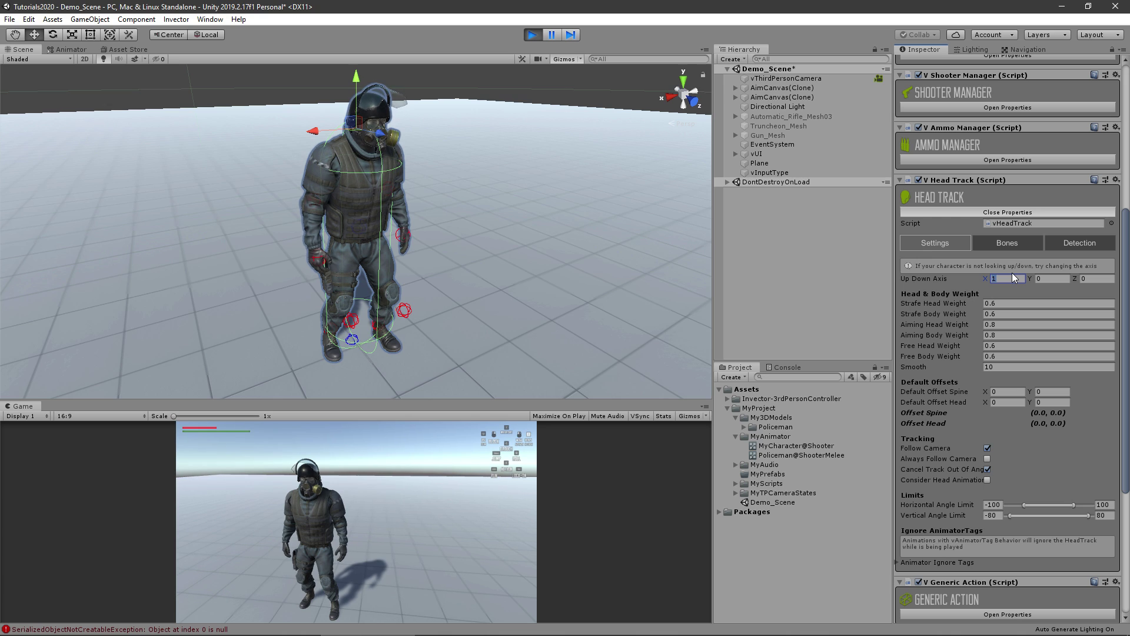
pyautogui.write('0')
pyautogui.press('Tab')
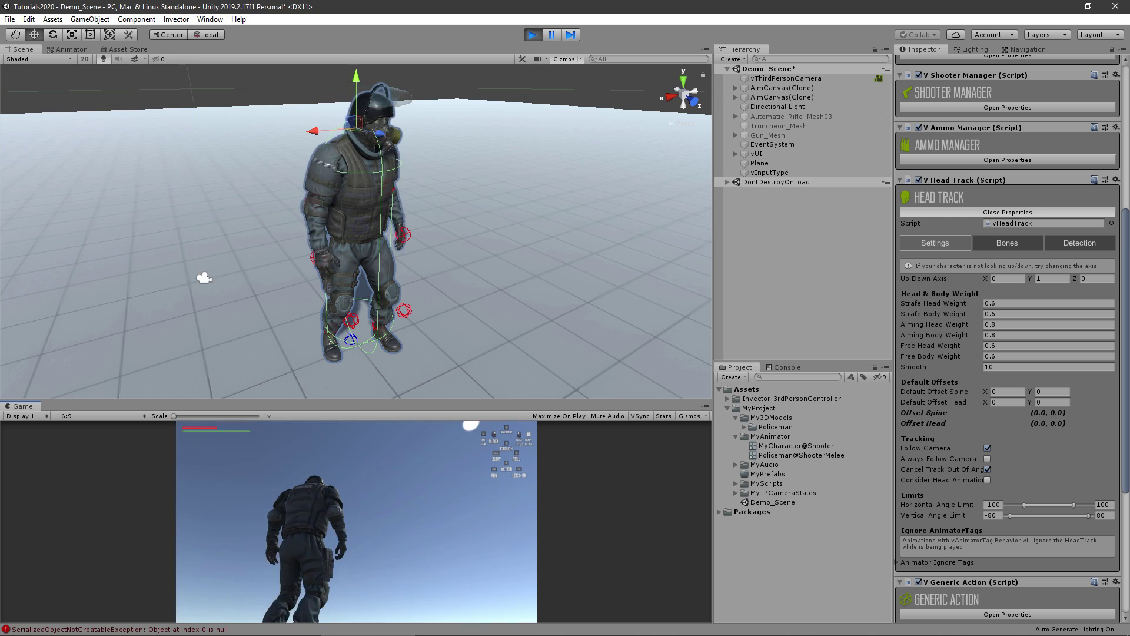
pyautogui.click(1097, 278)
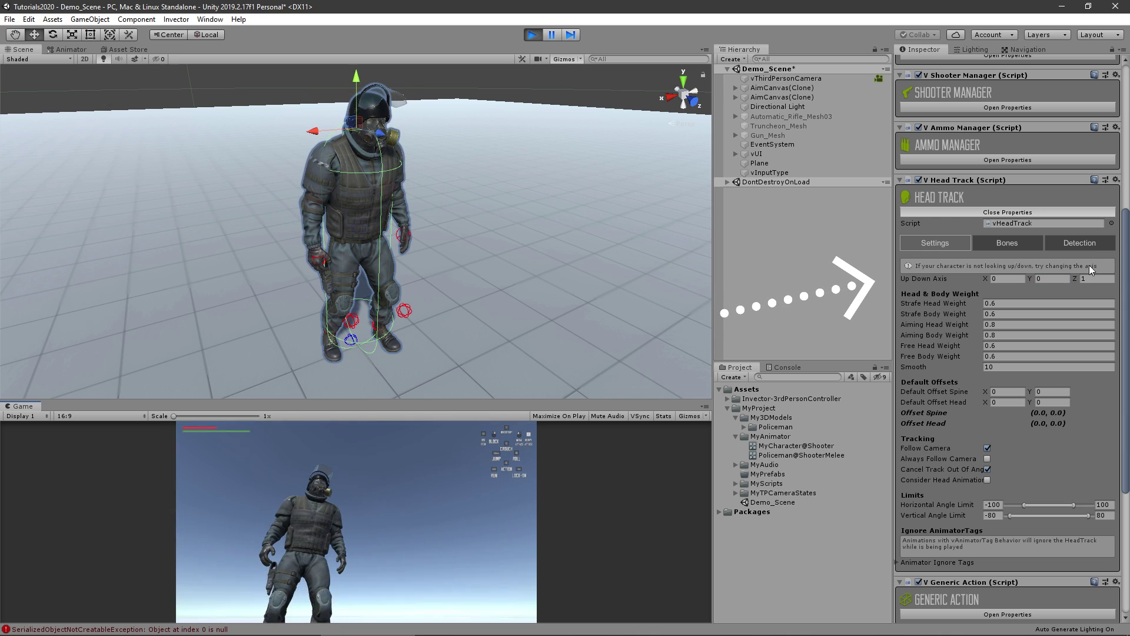
pyautogui.click(1022, 278)
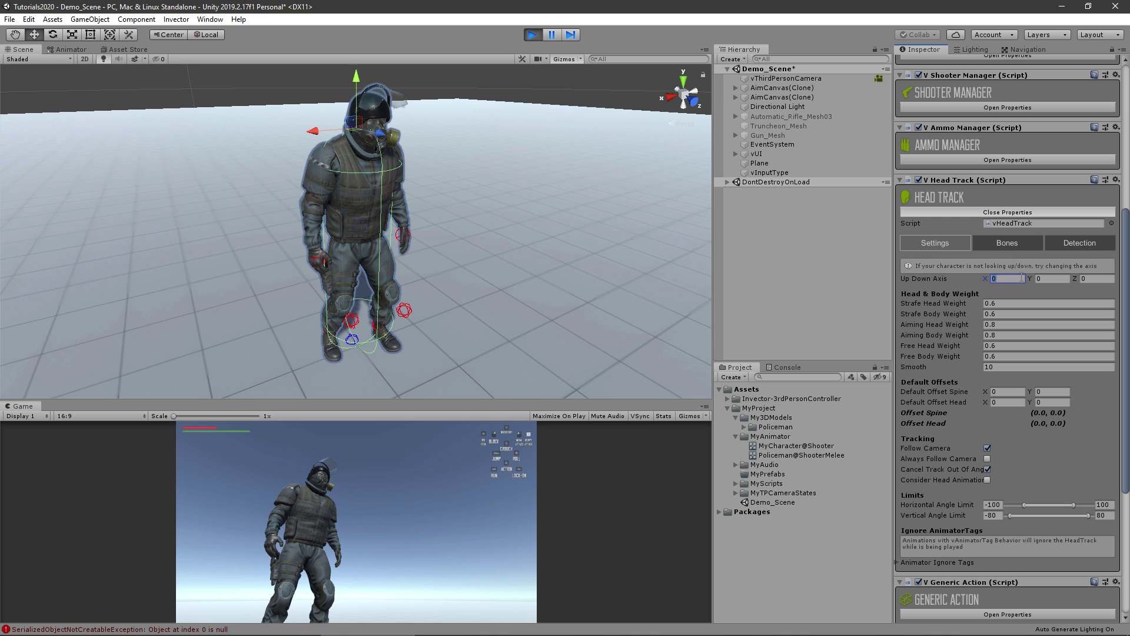
pyautogui.click(503, 501)
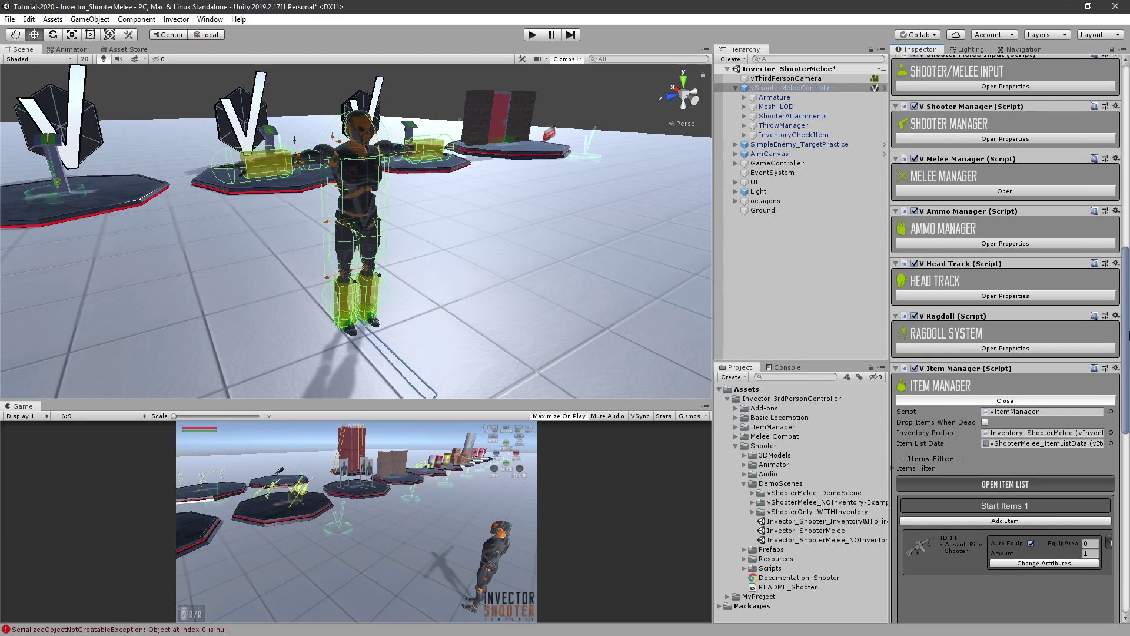
# Step: Open the item list from the Item Manager in the Invector_ShooterMelee scene and browse its items
pyautogui.click(1047, 302)
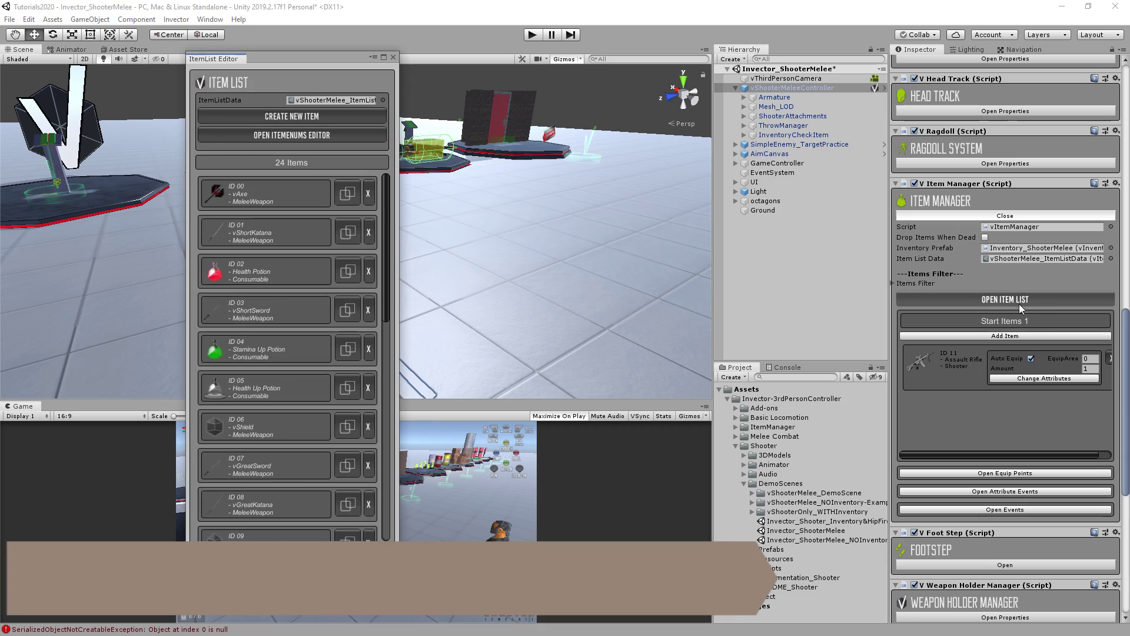
pyautogui.moveTo(384, 247); pyautogui.dragTo(392, 372)
pyautogui.click(271, 258)
pyautogui.moveTo(383, 287); pyautogui.dragTo(387, 313)
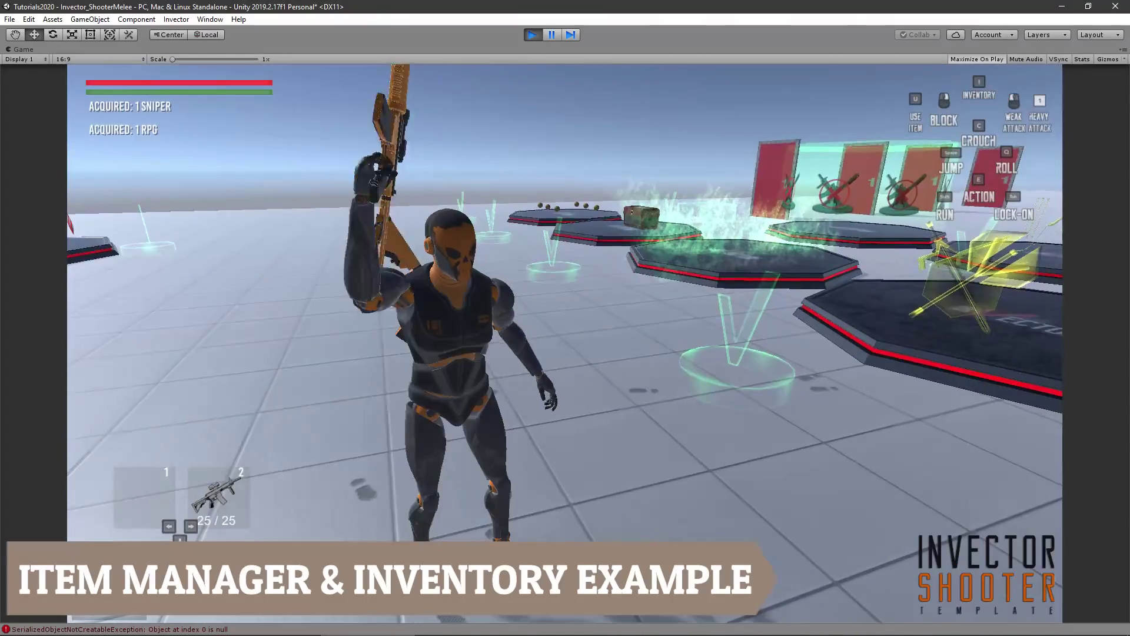
# Step: Switch to the sniper rifle in the running demo and view the equipped weapons in the inventory
pyautogui.press('Right')
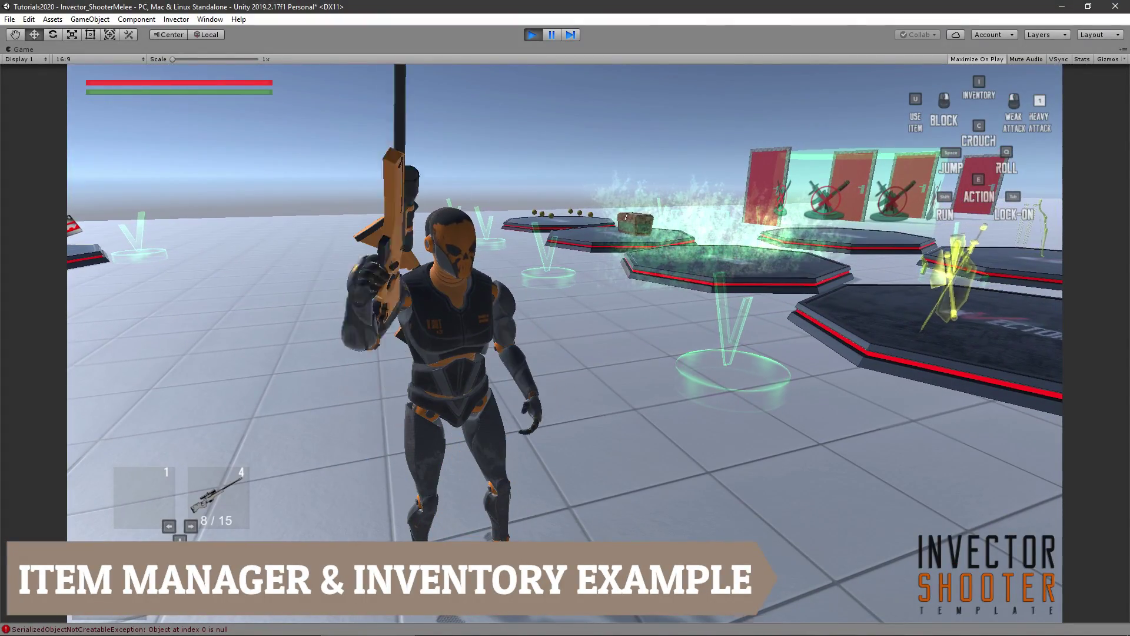
pyautogui.press('i')
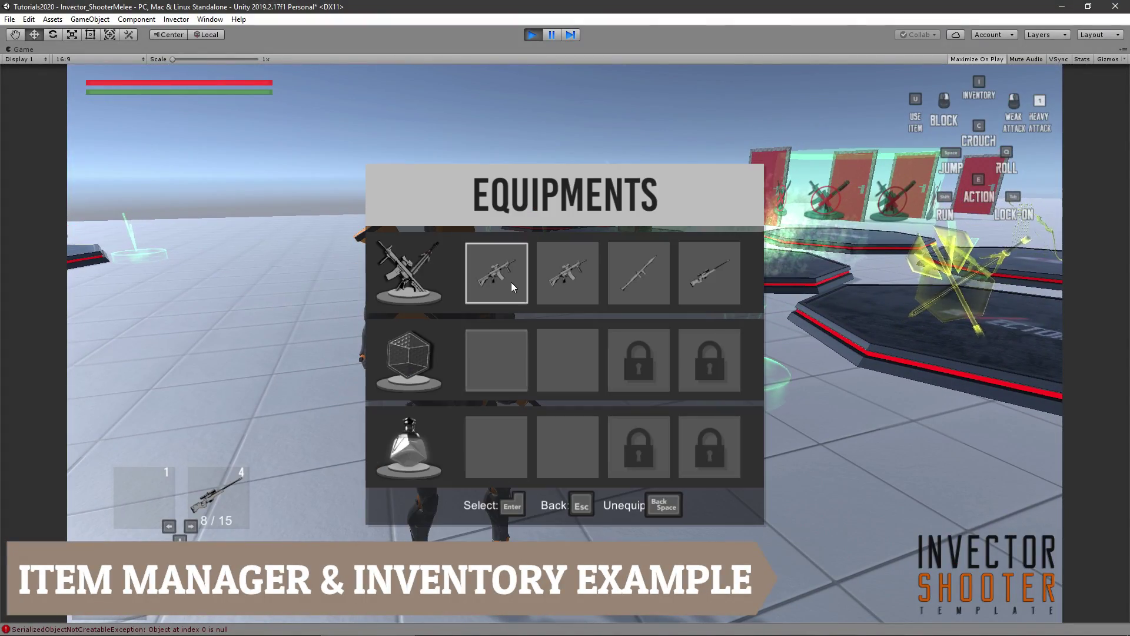
pyautogui.click(698, 281)
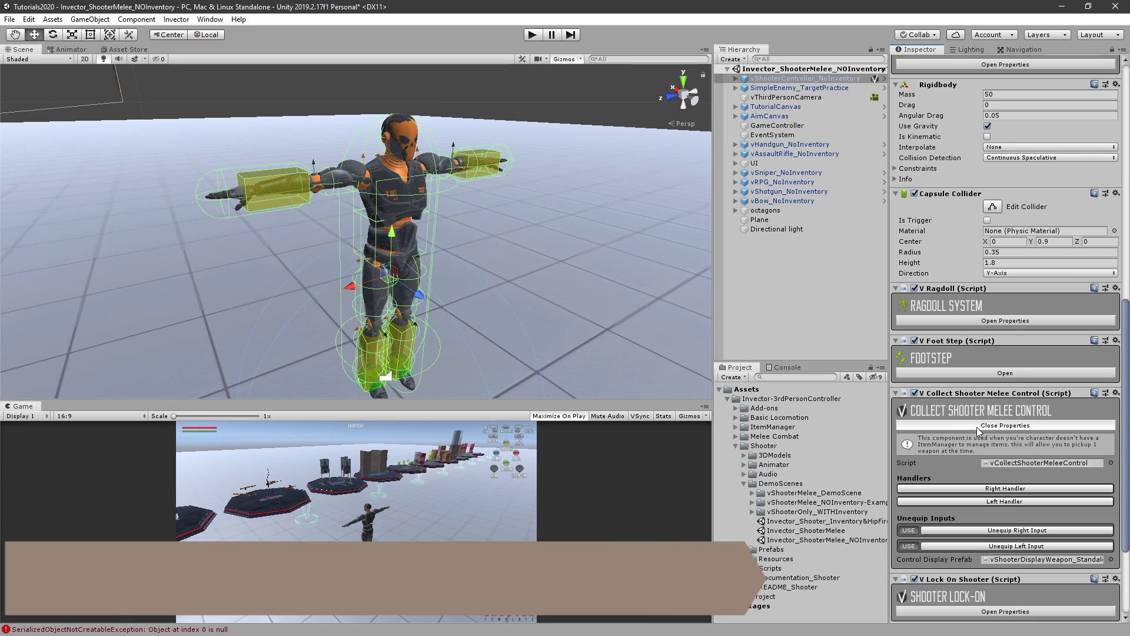
# Step: Examine the Collect Shooter Melee Control component and walk the character across the weapon pick-ups in the no-inventory demo
pyautogui.click(977, 425)
pyautogui.scroll(-2, 1000, 424)
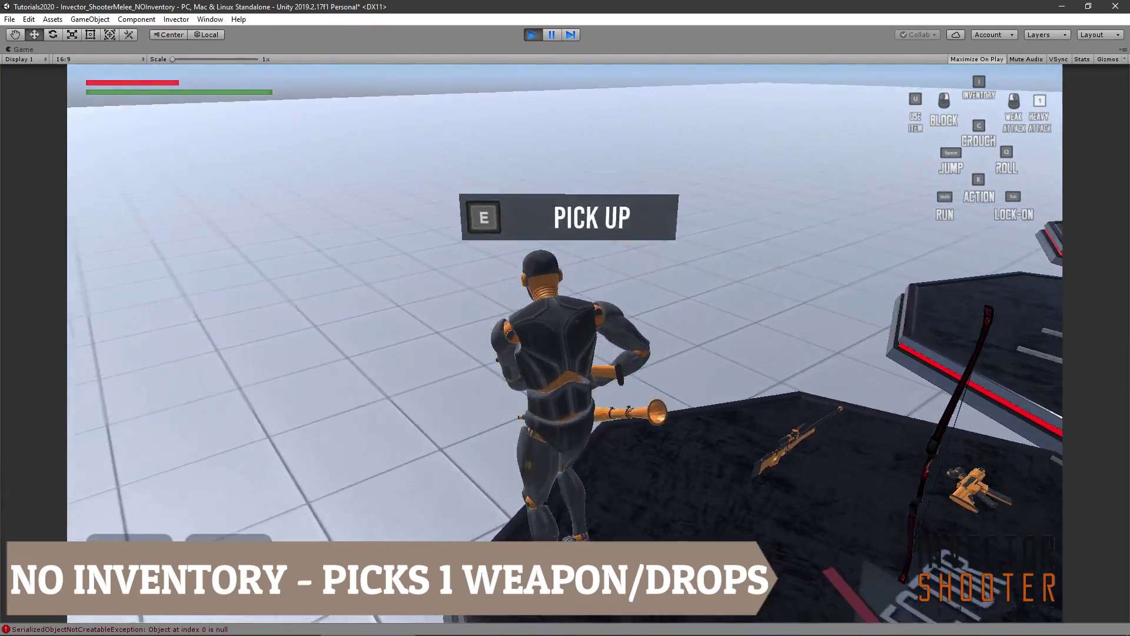
pyautogui.press('w')
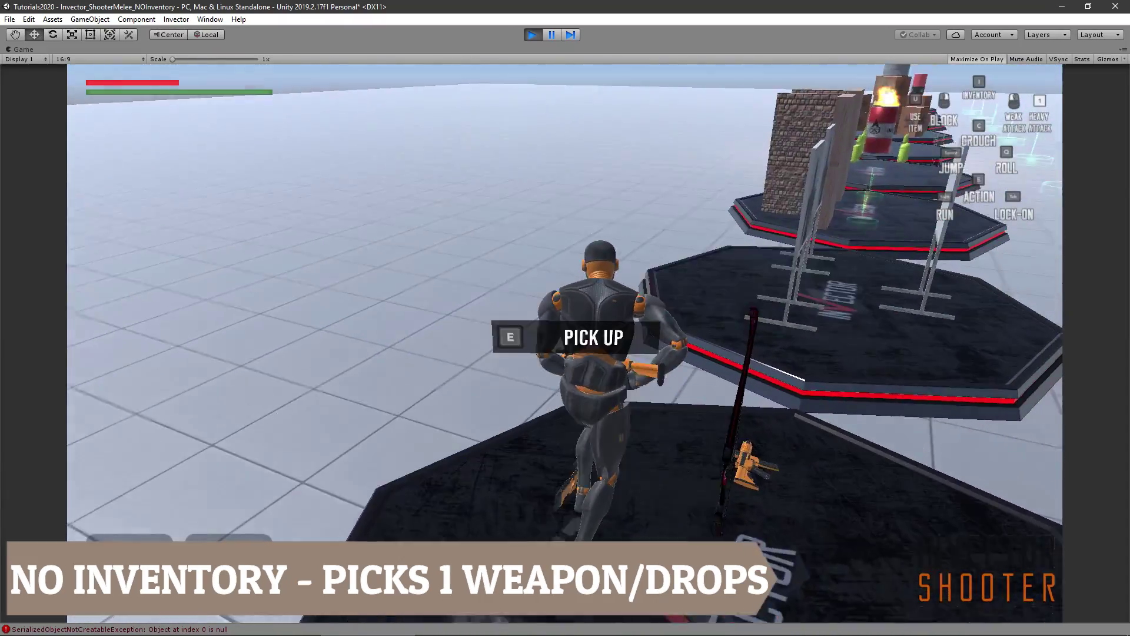
pyautogui.press('w')
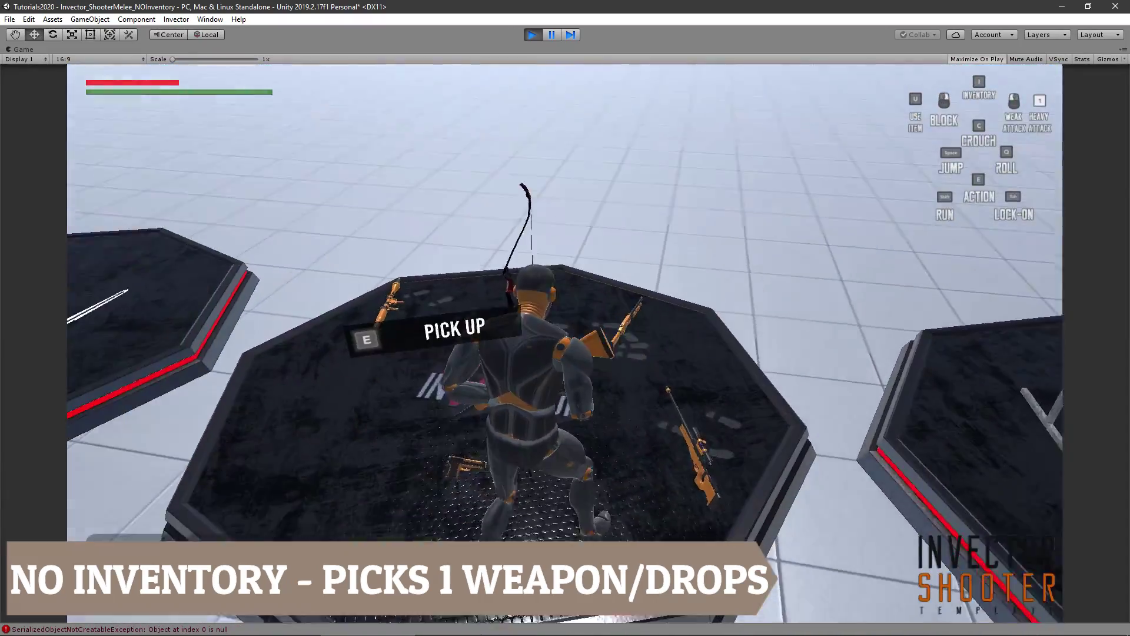
pyautogui.press('w')
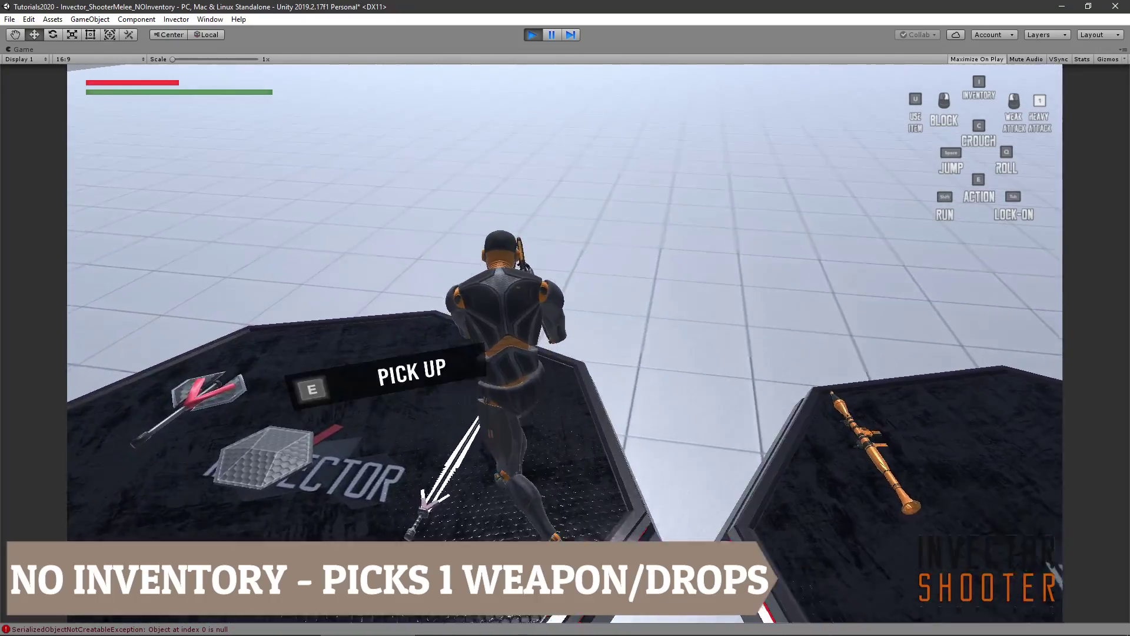
# Step: Pick up melee weapons from the platform one after another in the no-inventory demo
pyautogui.press('e')
pyautogui.press('e')
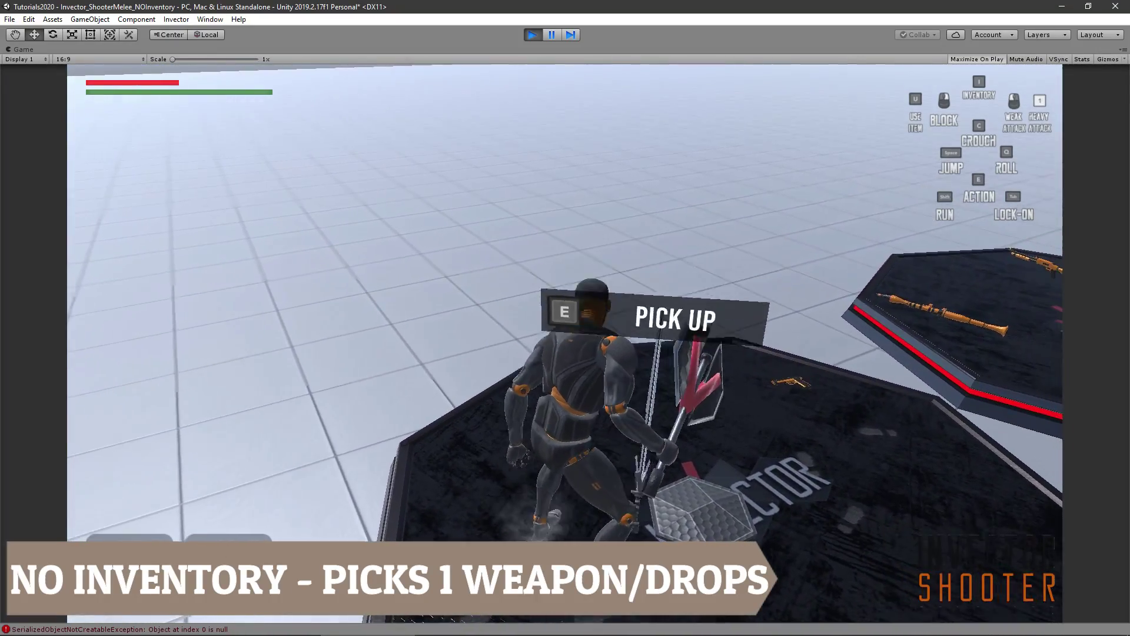
pyautogui.press('w')
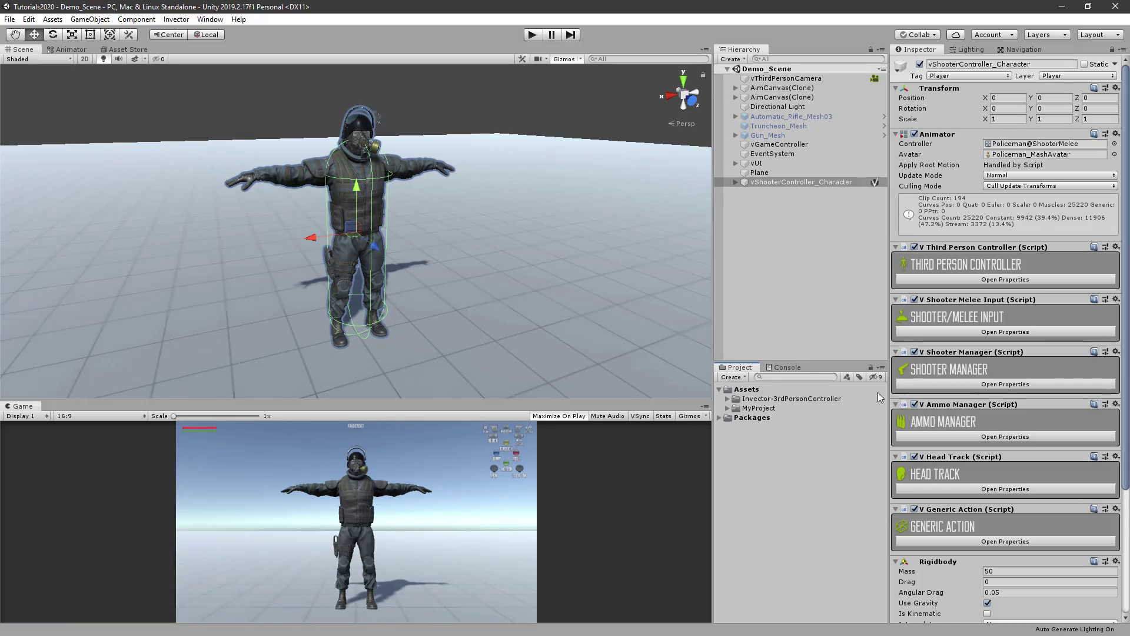
# Step: Add a V Item Manager component to vShooterController_Character and expand its properties
pyautogui.scroll(-3, 952, 381)
pyautogui.click(980, 611)
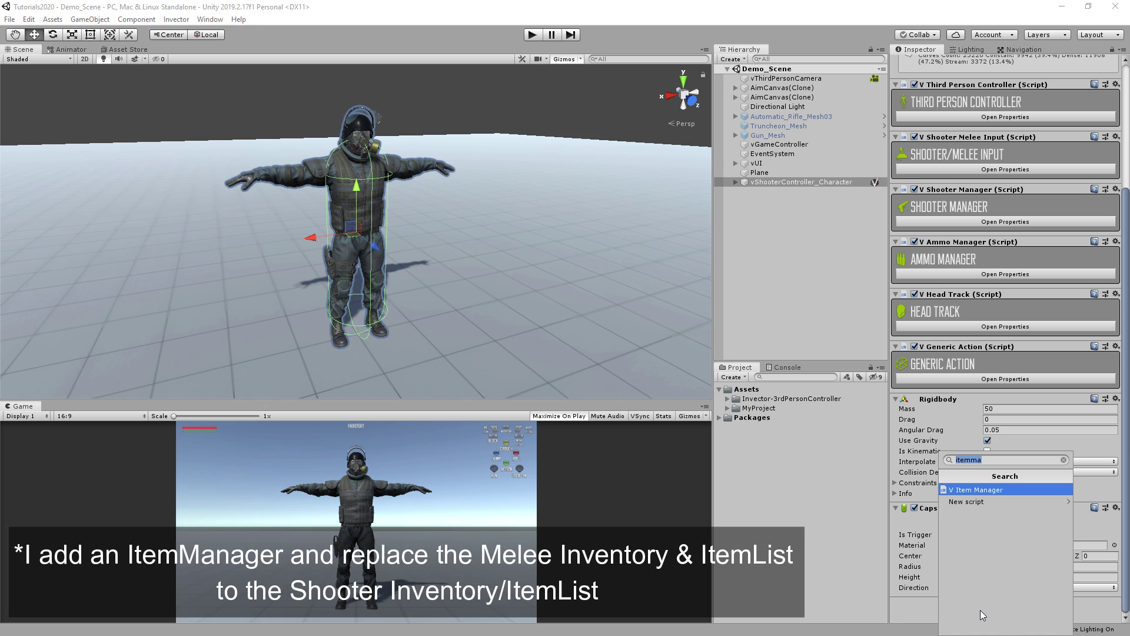
pyautogui.press('Return')
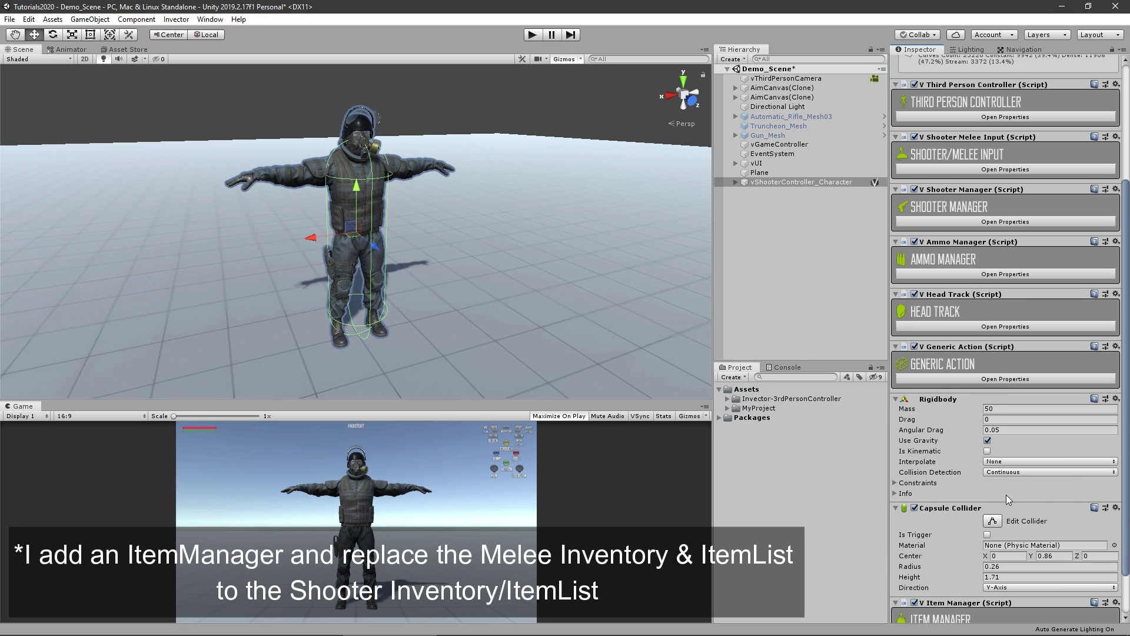
pyautogui.scroll(-1, 1006, 495)
pyautogui.click(948, 582)
pyautogui.scroll(-5, 951, 499)
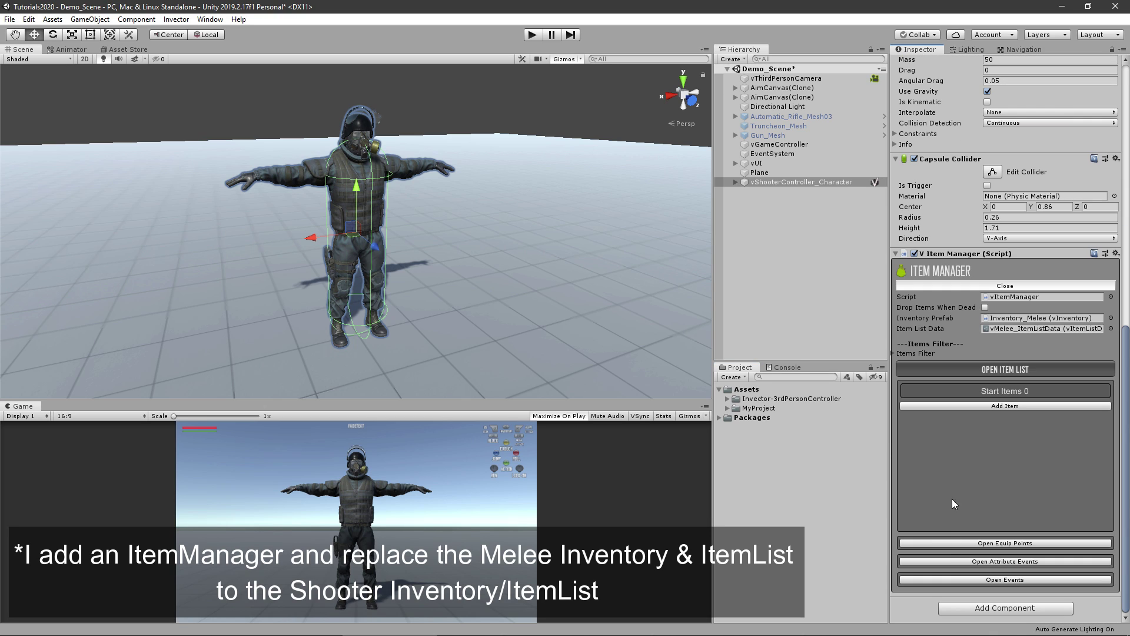
# Step: Set the Item Manager's Inventory Prefab to Inventory_ShooterMelee and its Item List Data to vShooterMelee_ItemListData
pyautogui.click(1013, 319)
pyautogui.moveTo(823, 526); pyautogui.dragTo(1001, 335)
pyautogui.click(1014, 329)
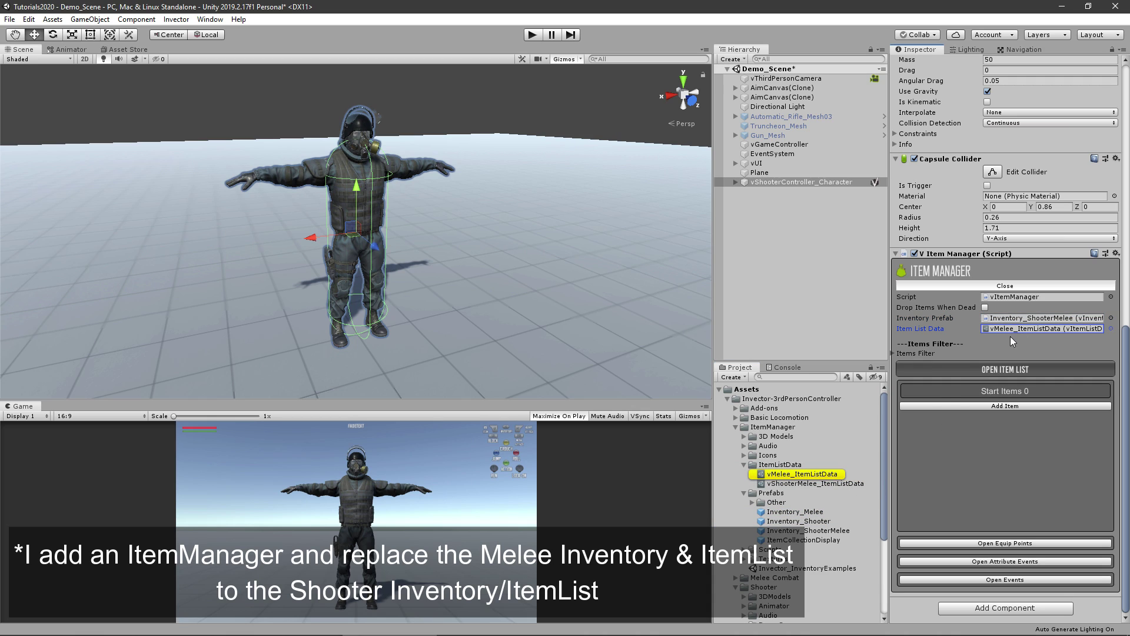
pyautogui.moveTo(810, 485); pyautogui.dragTo(991, 330)
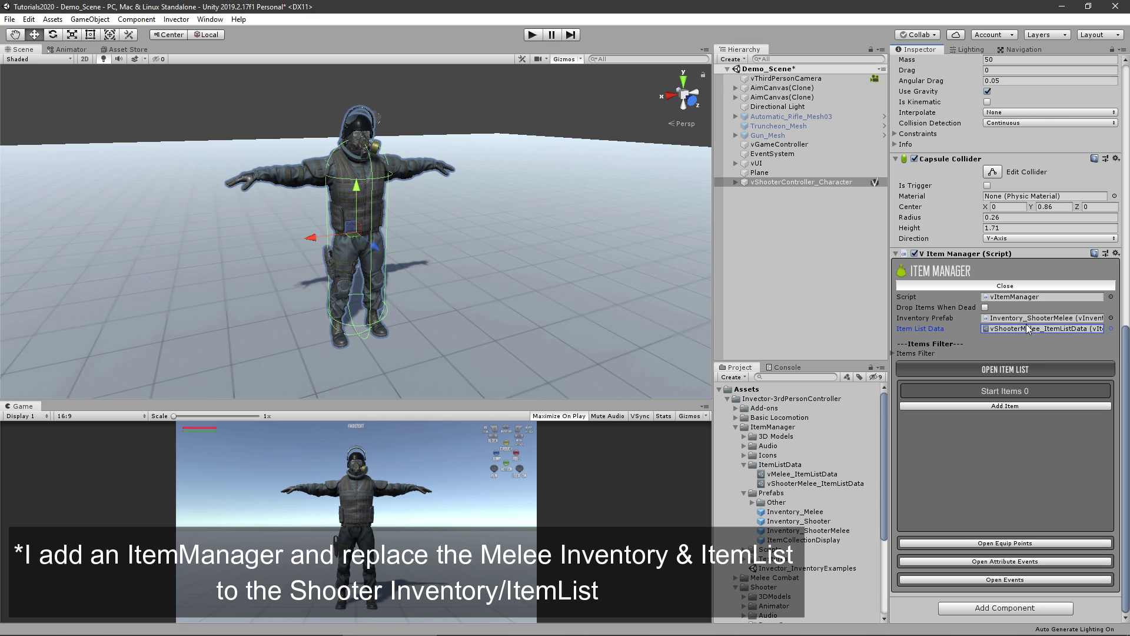
# Step: Expand the Item Manager's equip points and locate the LeftArm and RightArm default handlers in the character's hierarchy
pyautogui.click(1016, 543)
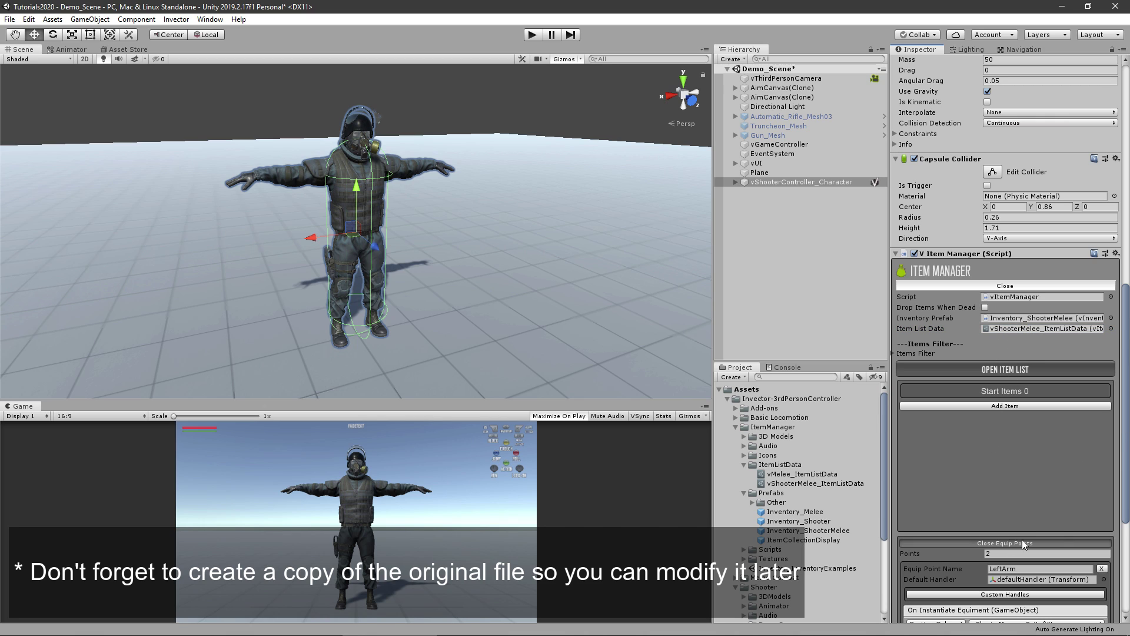
pyautogui.scroll(-5, 1027, 530)
pyautogui.click(1011, 372)
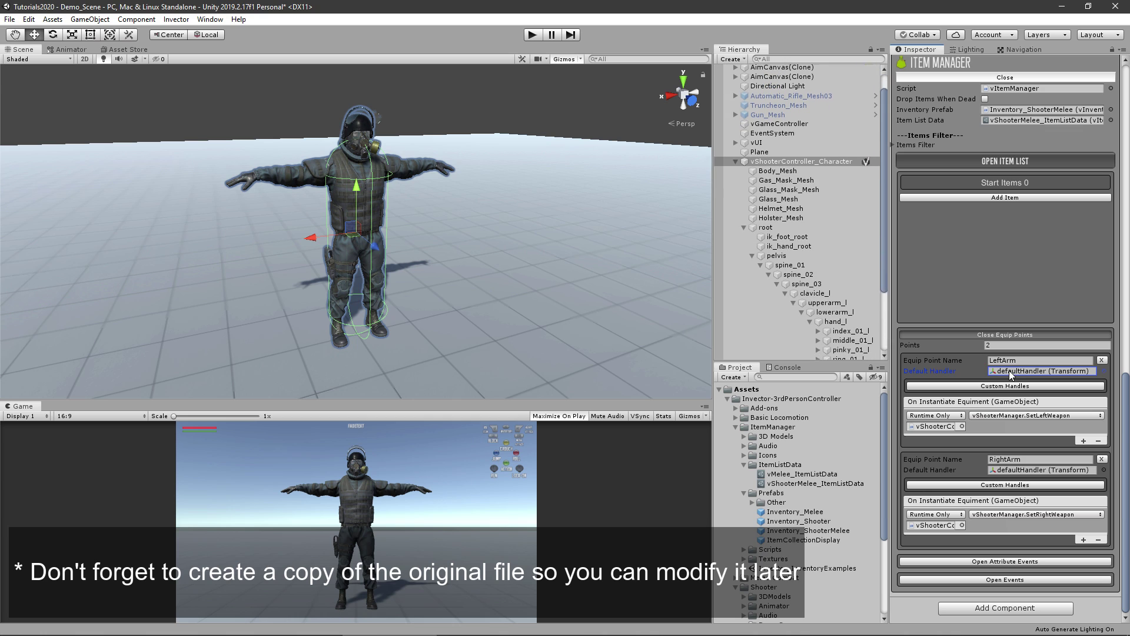
pyautogui.click(1013, 470)
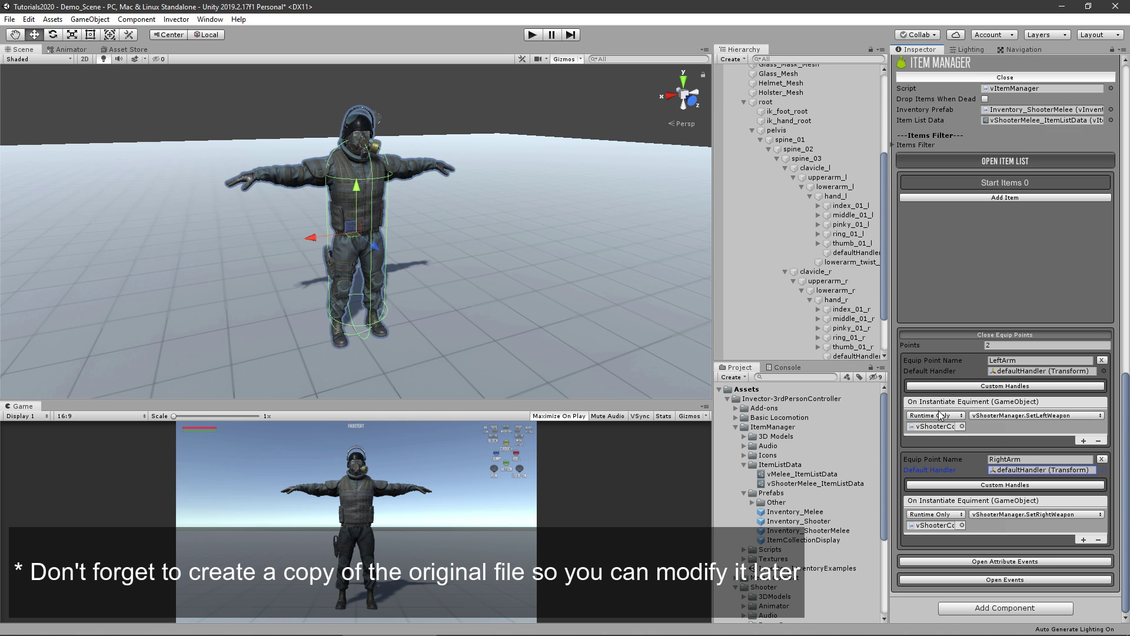
# Step: Select the defaultHandler under hand_r and give it a blue label icon
pyautogui.doubleClick(838, 358)
pyautogui.keyDown('alt'); pyautogui.moveTo(429, 255); pyautogui.dragTo(1026, 241, button='right'); pyautogui.keyUp('alt')
pyautogui.keyDown('alt'); pyautogui.moveTo(700, 207); pyautogui.dragTo(385, 221, button='right'); pyautogui.keyUp('alt')
pyautogui.keyDown('alt'); pyautogui.moveTo(404, 236); pyautogui.dragTo(452, 262); pyautogui.keyUp('alt')
pyautogui.click(901, 69)
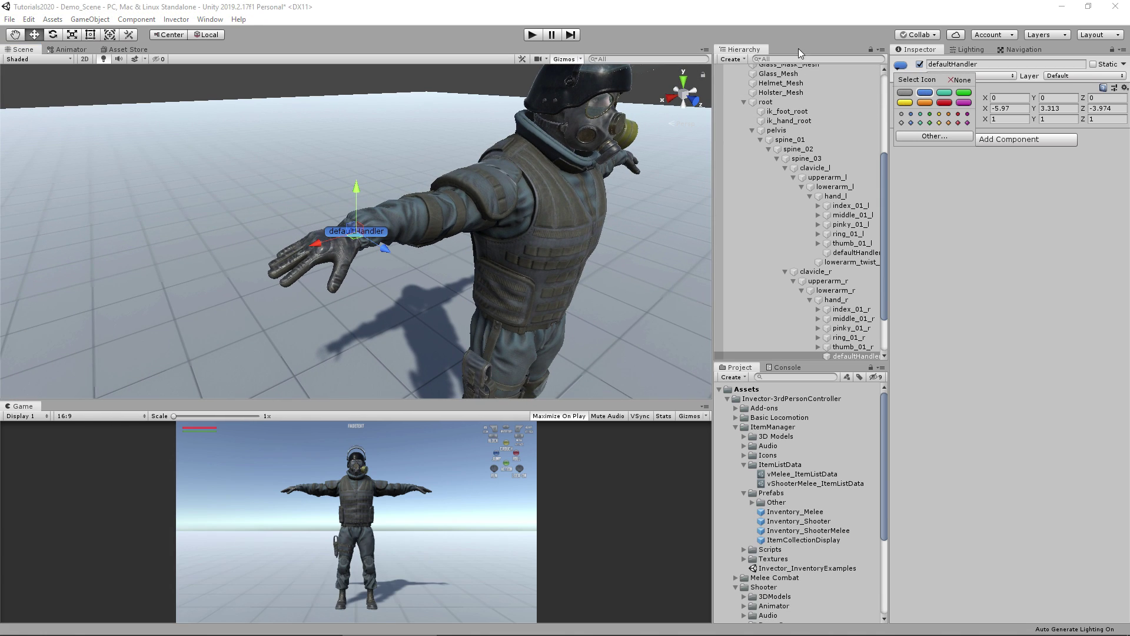
pyautogui.click(846, 49)
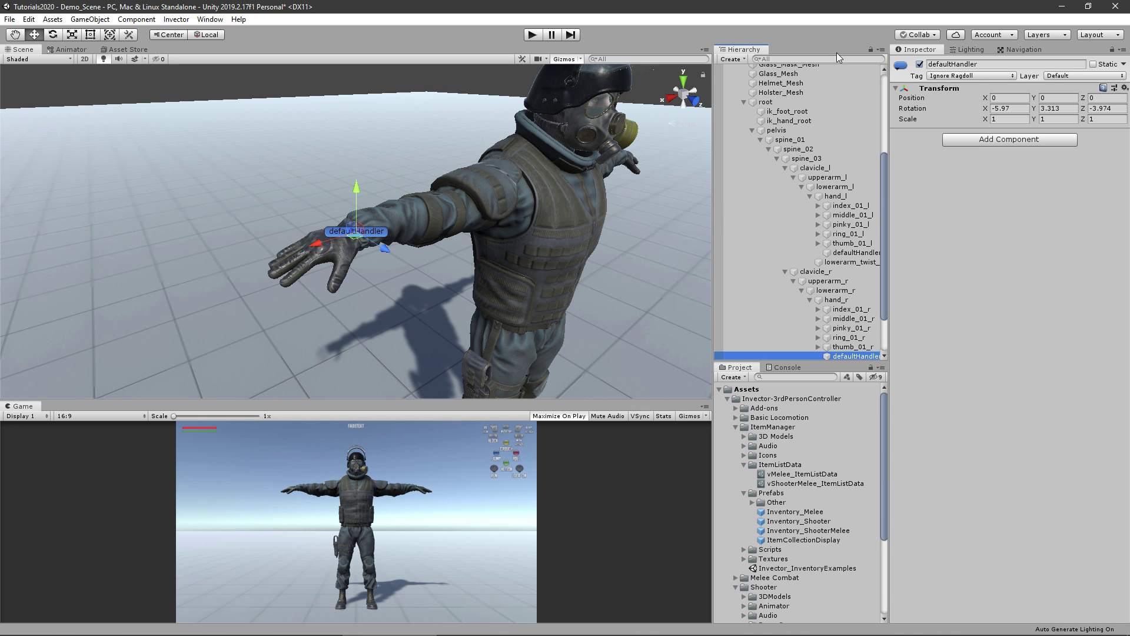
pyautogui.keyDown('alt'); pyautogui.moveTo(548, 234); pyautogui.dragTo(514, 253); pyautogui.keyUp('alt')
pyautogui.keyDown('alt'); pyautogui.moveTo(515, 252); pyautogui.dragTo(483, 243, button='right'); pyautogui.keyUp('alt')
pyautogui.moveTo(483, 243); pyautogui.dragTo(426, 214, button='middle')
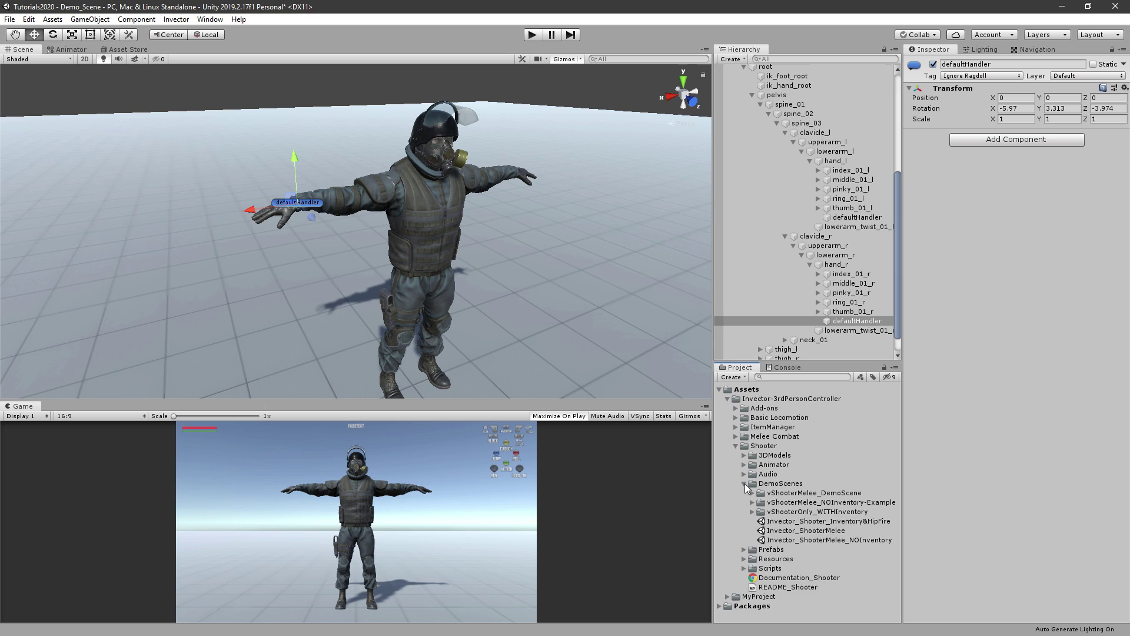
# Step: Place the vAssaultRifle_Inventory prefab from Shooter's _weapons_WITH_Inventory folder under the right hand's defaultHandler
pyautogui.click(744, 483)
pyautogui.click(744, 492)
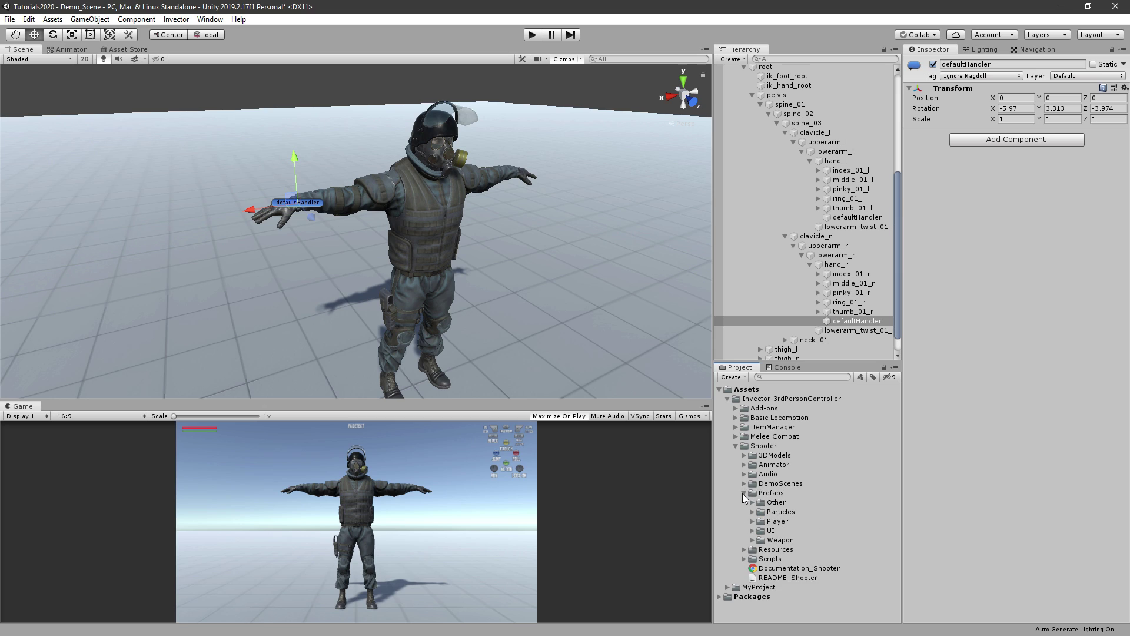
pyautogui.click(753, 540)
pyautogui.click(824, 559)
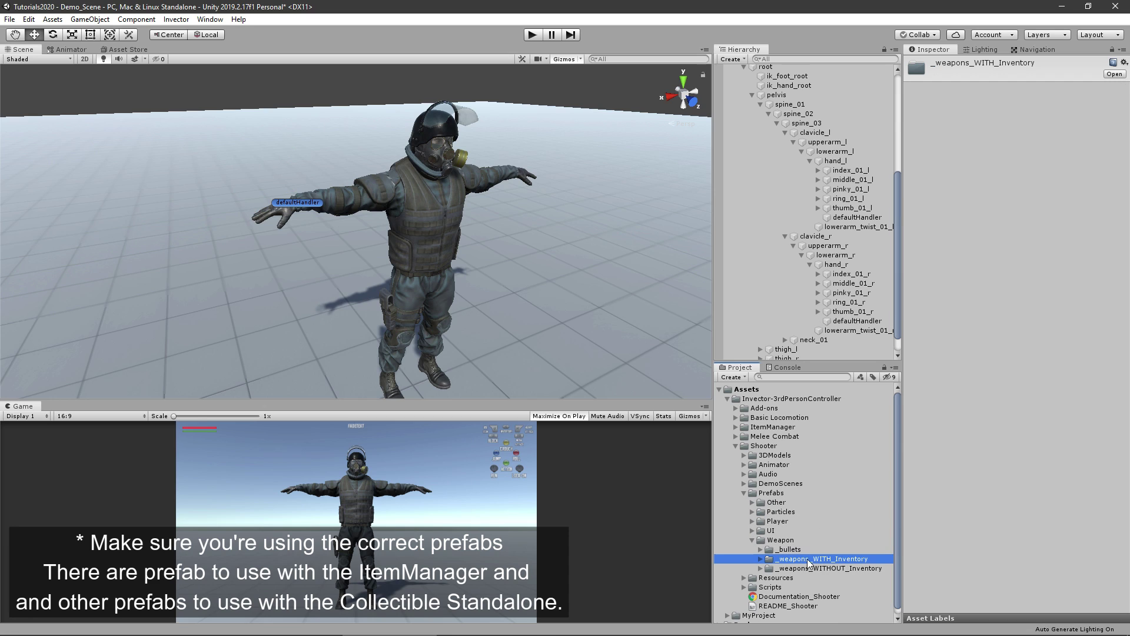
pyautogui.click(760, 559)
pyautogui.click(767, 586)
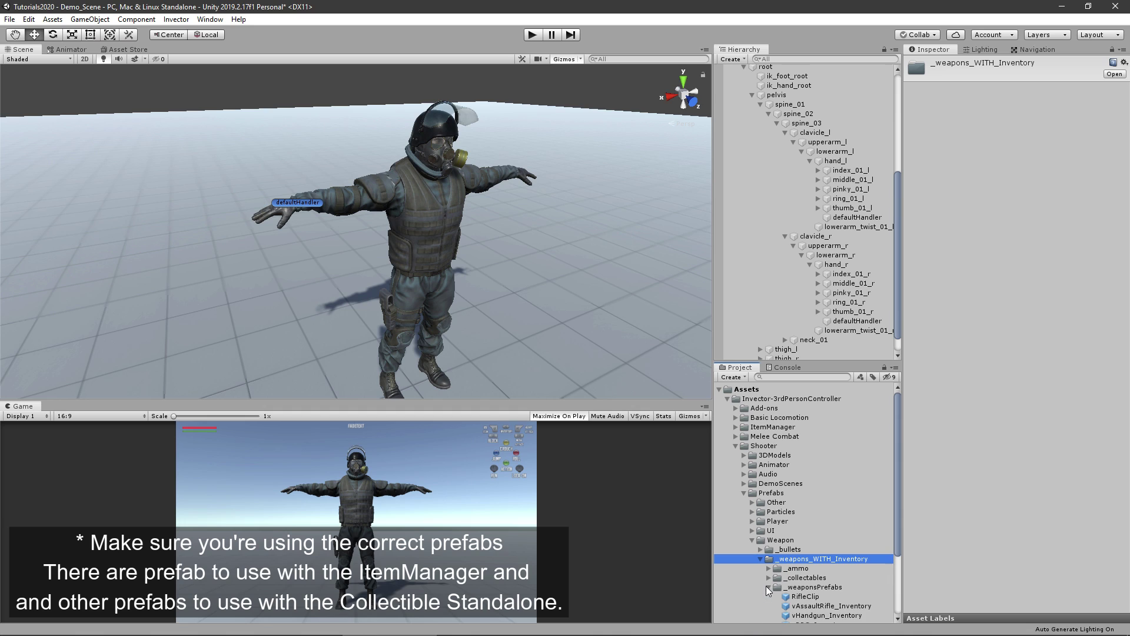
pyautogui.scroll(-3, 790, 591)
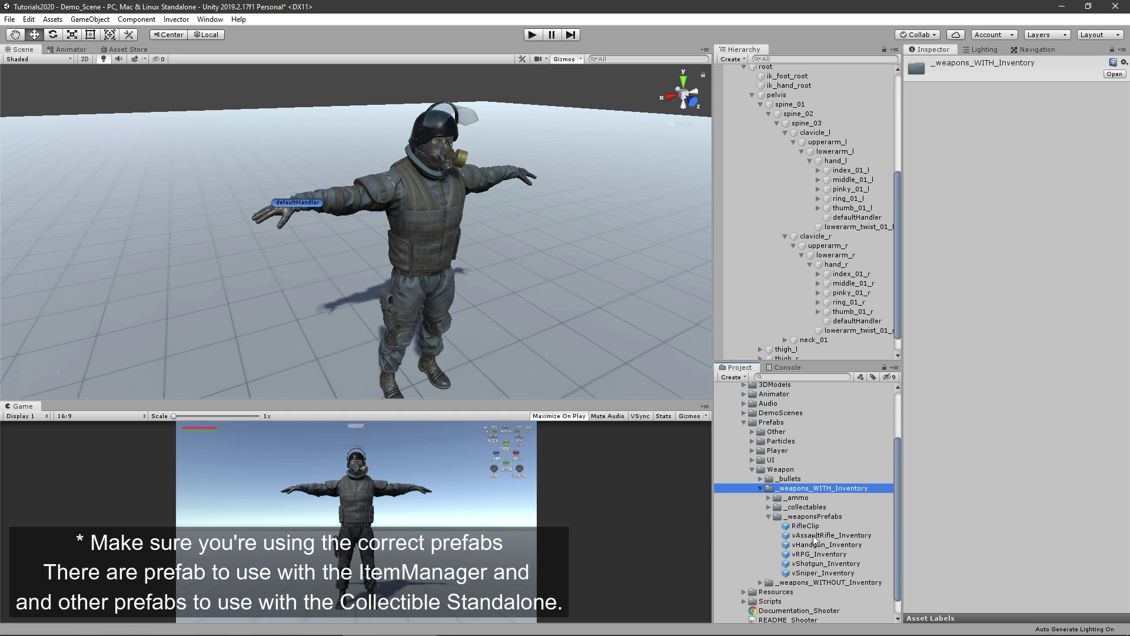
pyautogui.moveTo(815, 539); pyautogui.dragTo(866, 302)
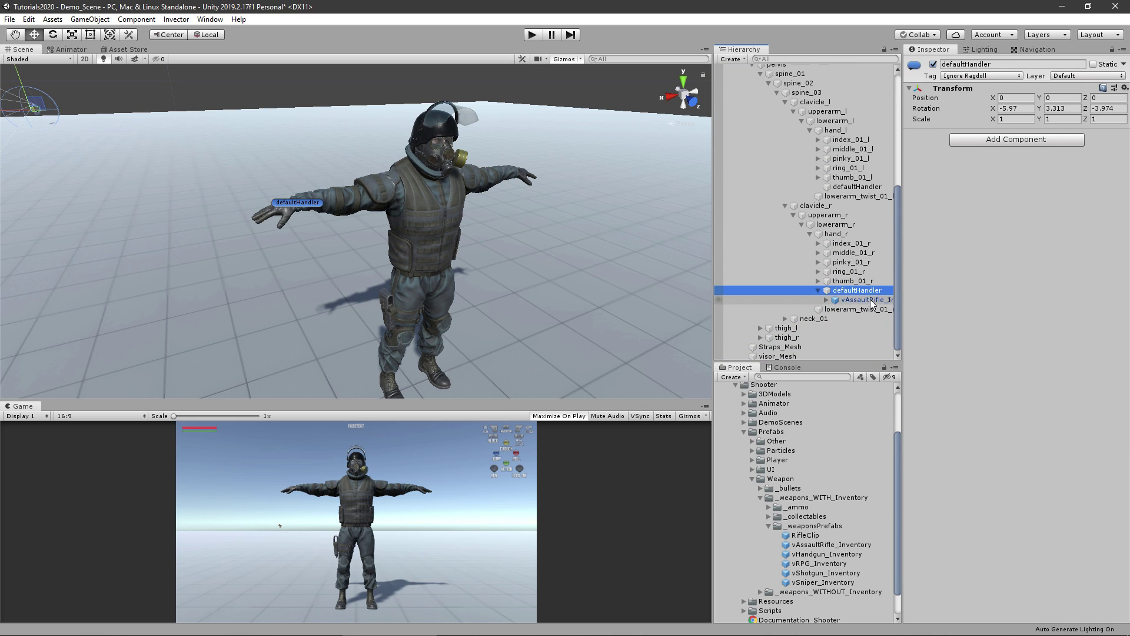
# Step: Set the assault rifle's local position to 0 on X, Y and Z
pyautogui.write('0')
pyautogui.press('Tab')
pyautogui.write('0')
pyautogui.press('Tab')
pyautogui.write('0')
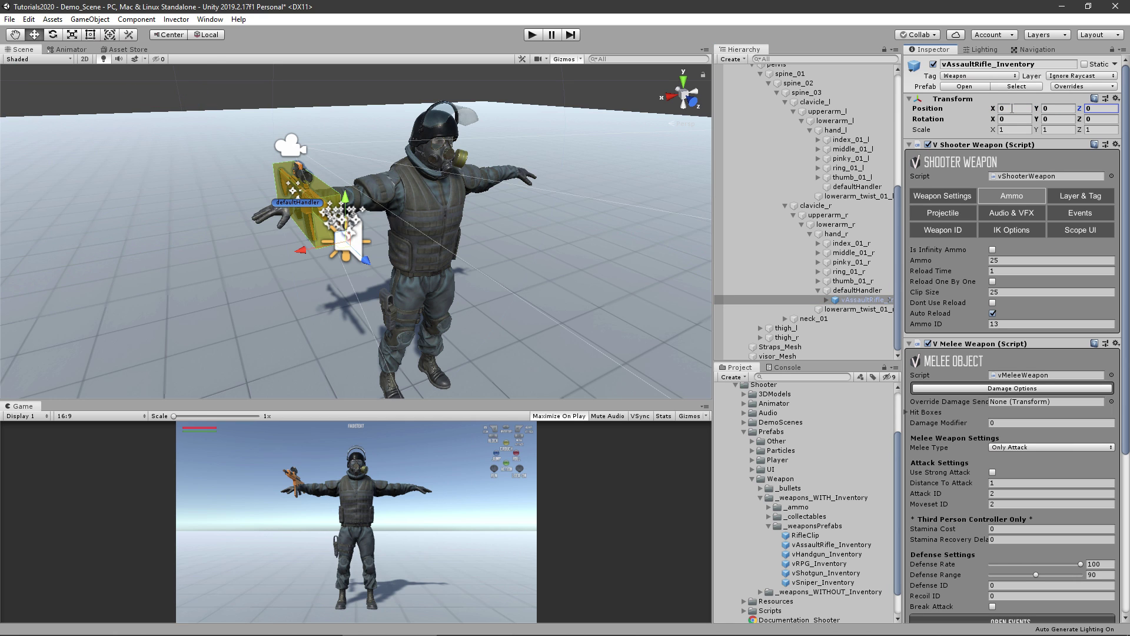
# Step: Set the transform handle to Pivot and rotate the right defaultHandler to about 12.3, 97.9, 79.6 to align the rifle with the hand
pyautogui.doubleClick(842, 294)
pyautogui.keyDown('alt'); pyautogui.moveTo(415, 293); pyautogui.dragTo(966, 222, button='right'); pyautogui.keyUp('alt')
pyautogui.keyDown('alt'); pyautogui.moveTo(372, 213); pyautogui.dragTo(503, 244); pyautogui.keyUp('alt')
pyautogui.scroll(-6, 503, 244)
pyautogui.moveTo(503, 244); pyautogui.dragTo(564, 239, button='middle')
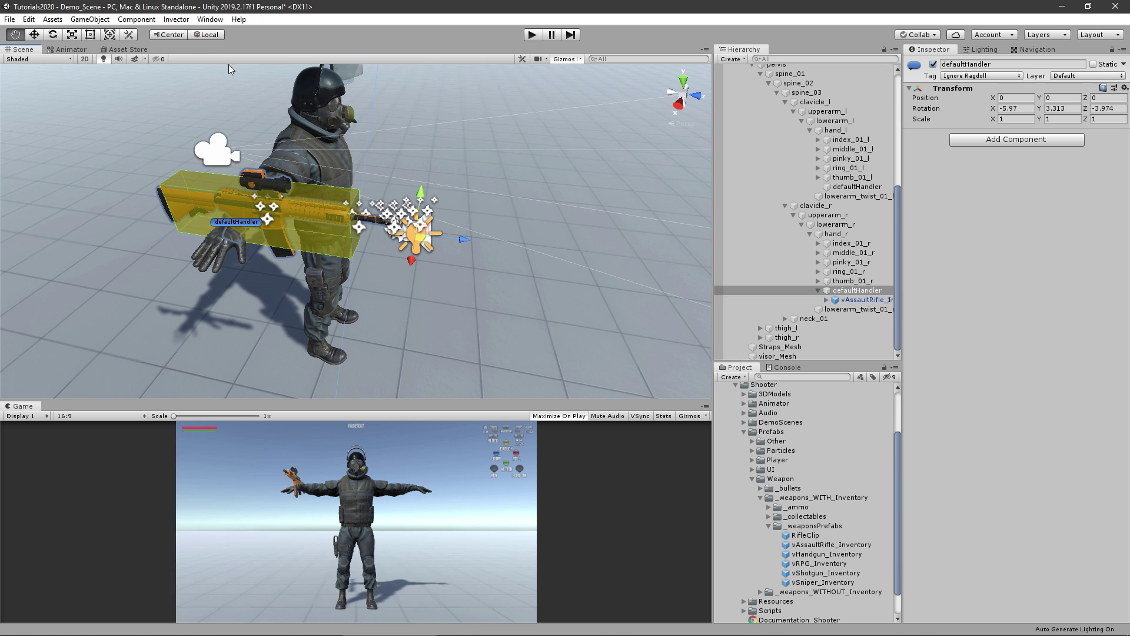
pyautogui.click(179, 36)
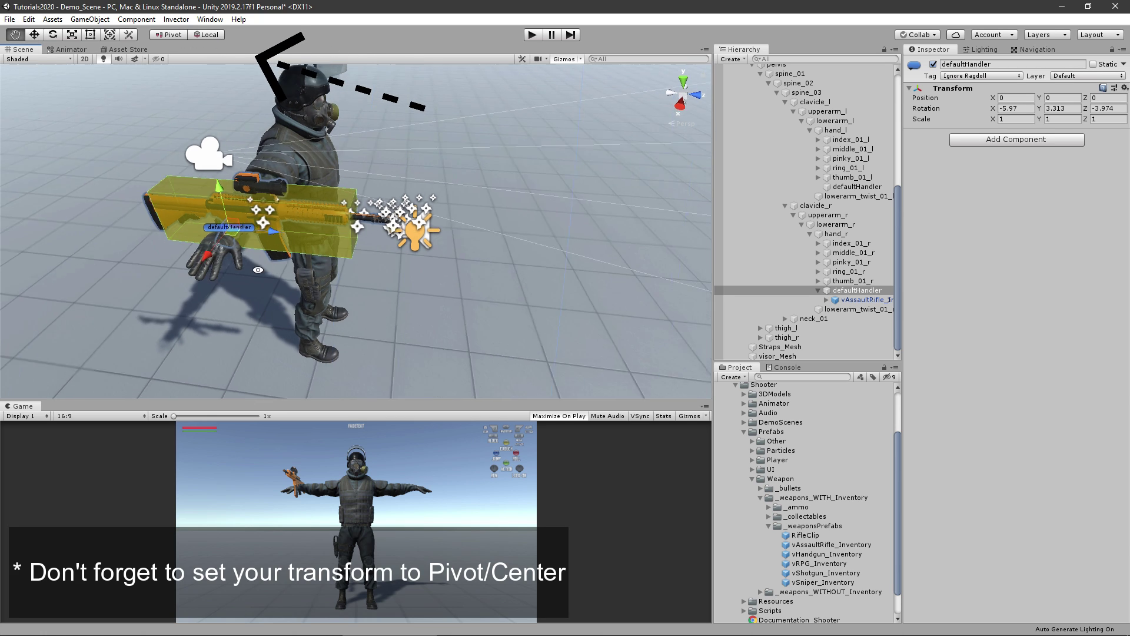
pyautogui.keyDown('alt'); pyautogui.moveTo(257, 270); pyautogui.dragTo(359, 272); pyautogui.keyUp('alt')
pyautogui.keyDown('alt'); pyautogui.moveTo(197, 306); pyautogui.dragTo(344, 307); pyautogui.keyUp('alt')
pyautogui.moveTo(276, 322); pyautogui.dragTo(341, 230, button='middle')
pyautogui.press('e')
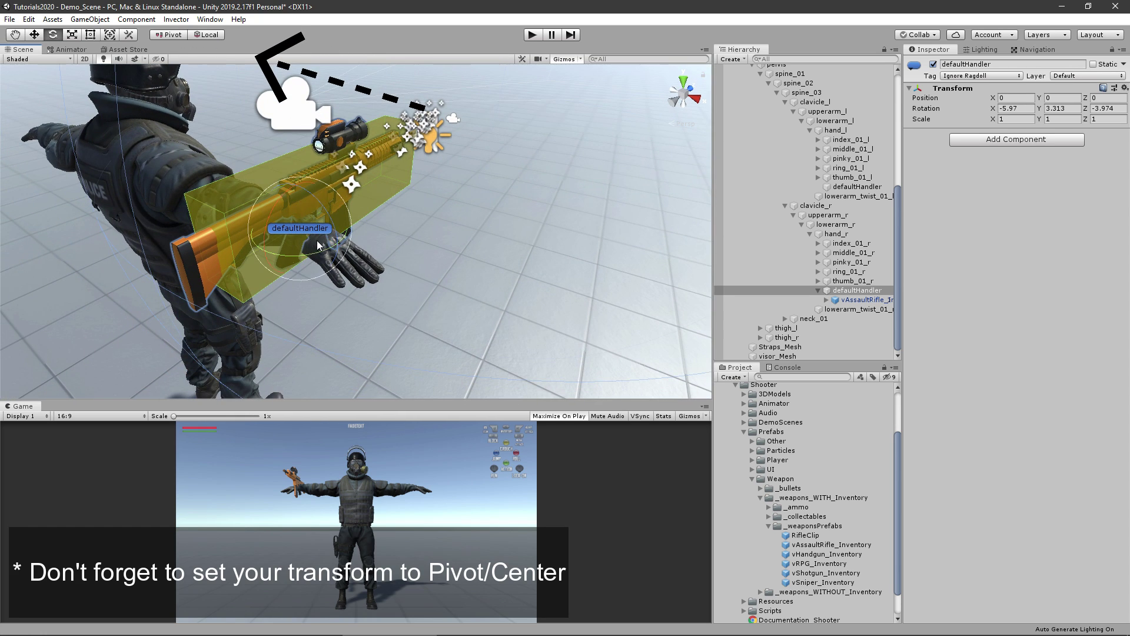
pyautogui.moveTo(318, 244); pyautogui.dragTo(360, 212)
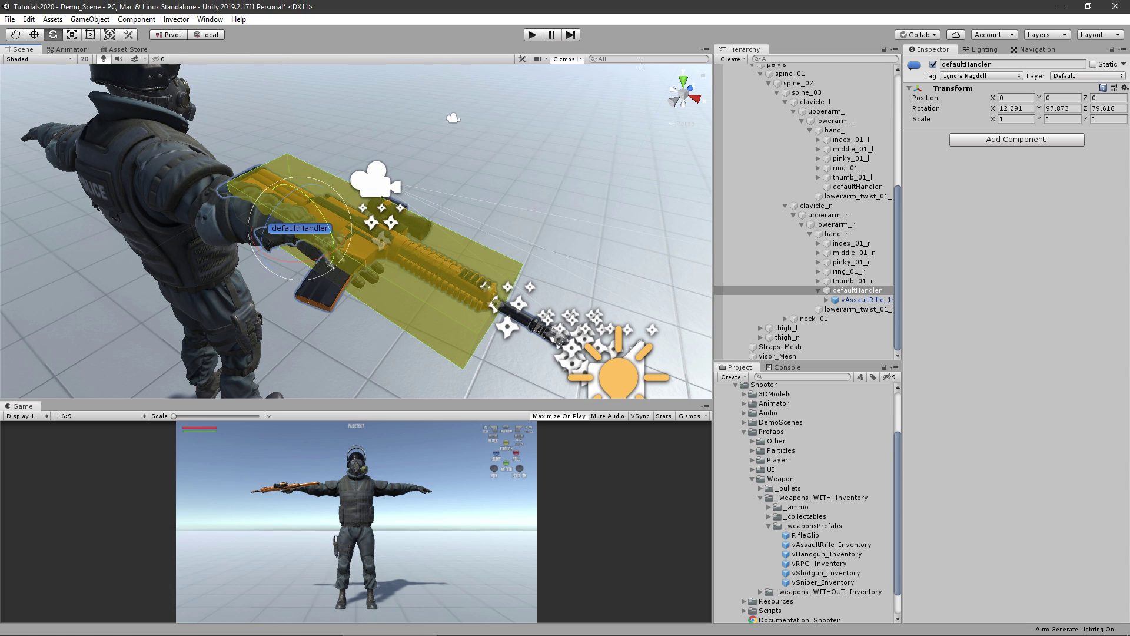
# Step: Turn off the vHitBox gizmo in the Scene view
pyautogui.click(569, 61)
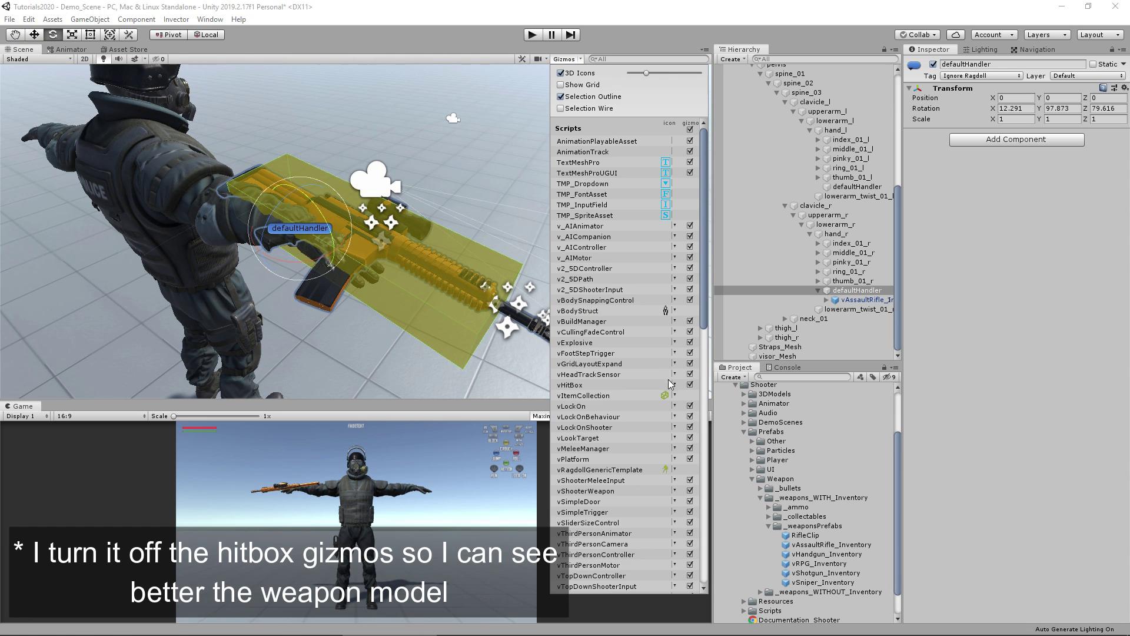
pyautogui.click(691, 386)
pyautogui.click(465, 41)
# Step: Move the right defaultHandler to about 0.119, -0.065, -0.009 so the rifle's grip sits in the palm
pyautogui.keyDown('alt'); pyautogui.moveTo(166, 271); pyautogui.dragTo(318, 253); pyautogui.keyUp('alt')
pyautogui.press('w')
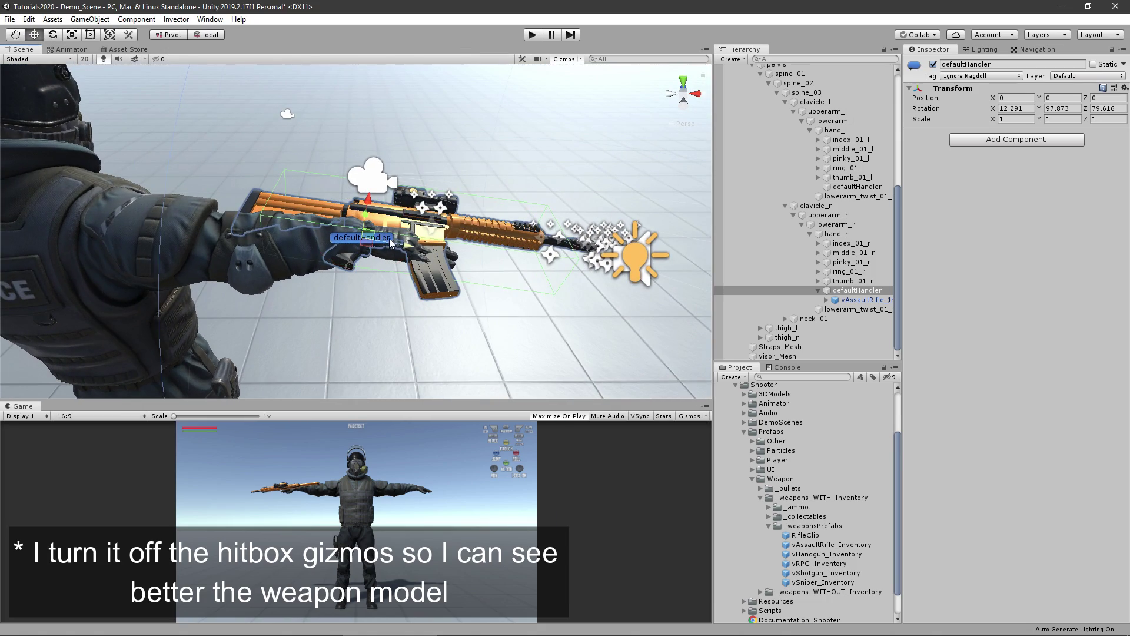
pyautogui.moveTo(407, 247); pyautogui.dragTo(466, 257)
pyautogui.moveTo(412, 224); pyautogui.dragTo(413, 236)
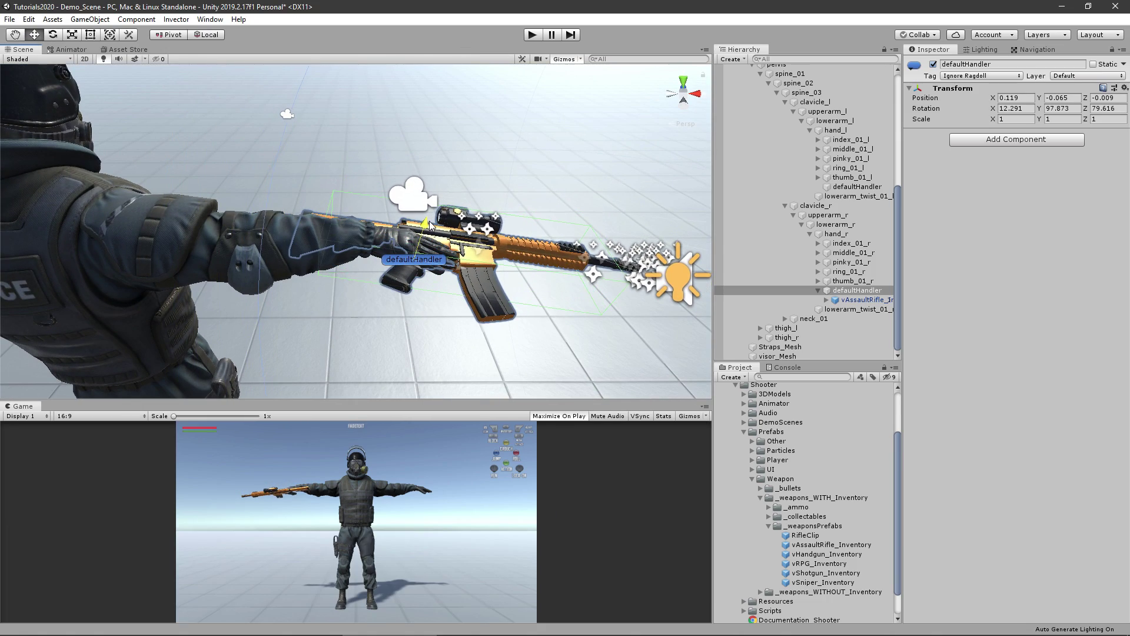
pyautogui.keyDown('alt'); pyautogui.moveTo(337, 227); pyautogui.dragTo(401, 229, button='right'); pyautogui.keyUp('alt')
pyautogui.keyDown('alt'); pyautogui.moveTo(401, 229); pyautogui.dragTo(406, 288); pyautogui.keyUp('alt')
pyautogui.keyDown('alt'); pyautogui.moveTo(406, 289); pyautogui.dragTo(412, 265, button='right'); pyautogui.keyUp('alt')
pyautogui.keyDown('alt'); pyautogui.moveTo(412, 265); pyautogui.dragTo(351, 225); pyautogui.keyUp('alt')
# Step: Delete the assault rifle from the right defaultHandler, then select vShooterController_Character and collapse its hierarchy
pyautogui.click(853, 301)
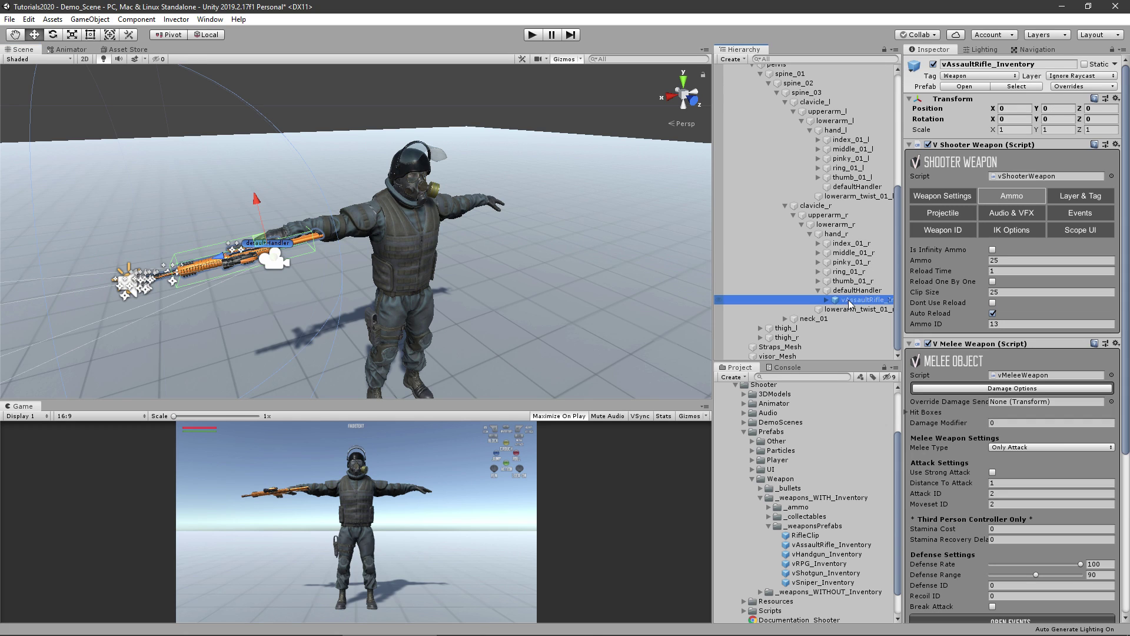
pyautogui.press('Delete')
pyautogui.scroll(10, 853, 298)
pyautogui.click(739, 157)
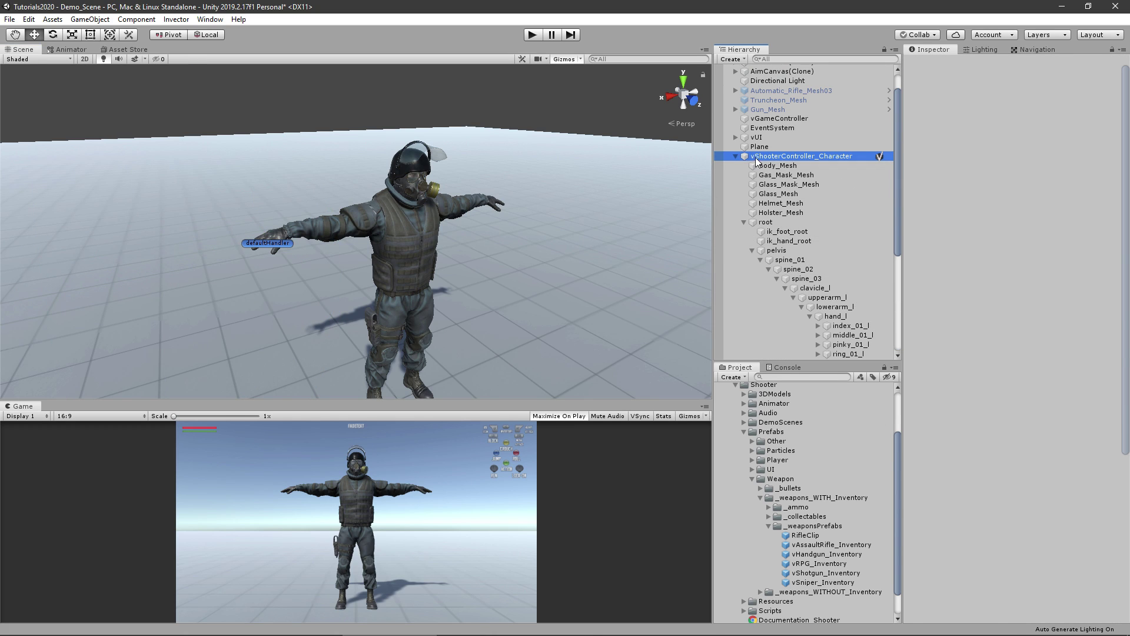
pyautogui.click(736, 157)
# Step: Start adding a start item in the Item Manager and set Items Filter Element 0 to Shooter
pyautogui.moveTo(1126, 236); pyautogui.dragTo(1127, 477)
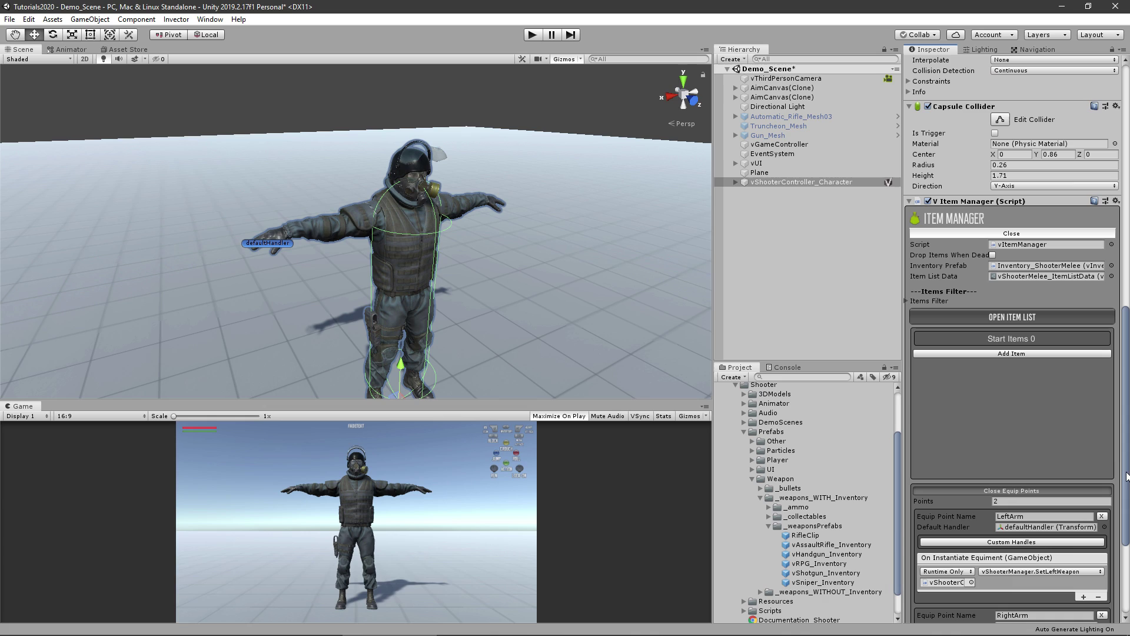
pyautogui.click(1020, 354)
pyautogui.click(1020, 357)
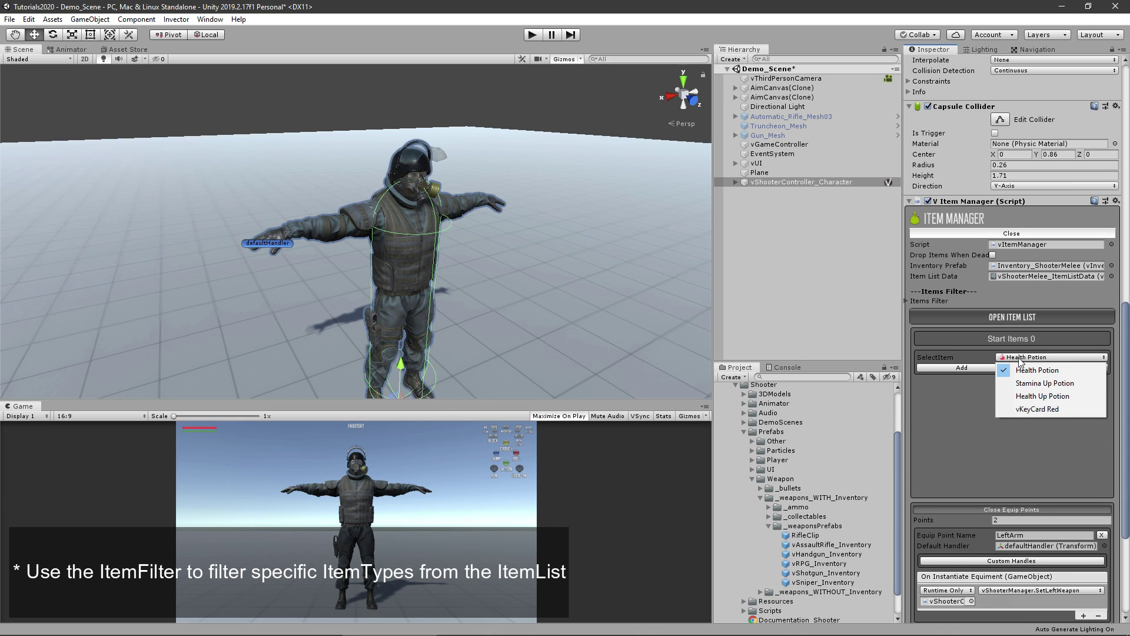
pyautogui.click(921, 310)
pyautogui.click(919, 301)
pyautogui.click(1036, 321)
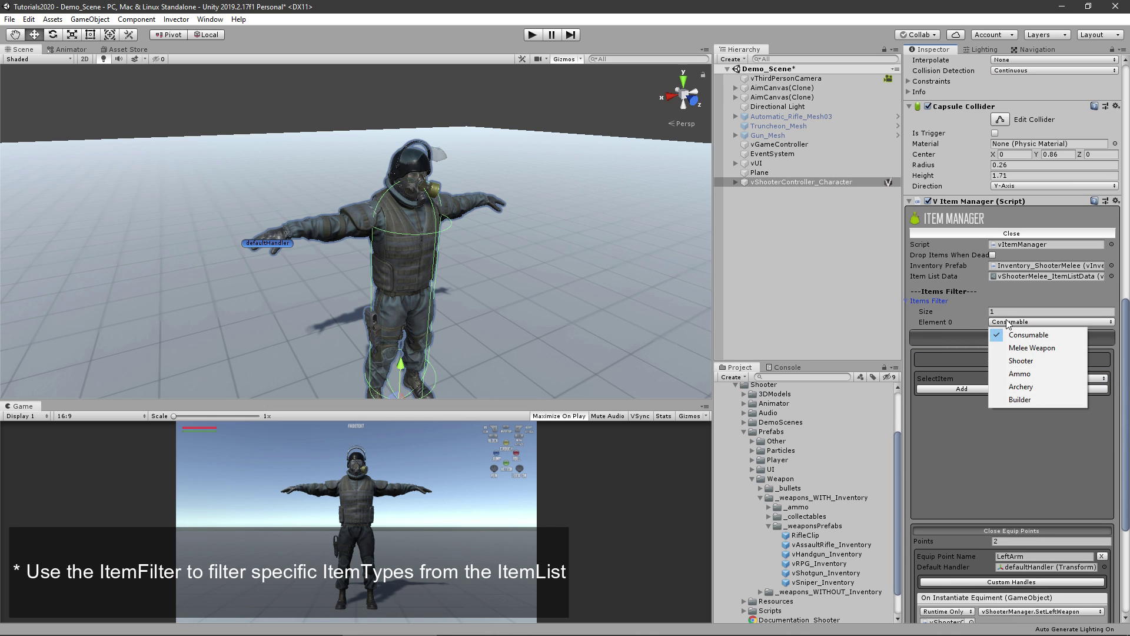
pyautogui.click(1027, 361)
# Step: Add the Assault Rifle to the Item Manager's start items and enable Auto Equip for it
pyautogui.click(1036, 378)
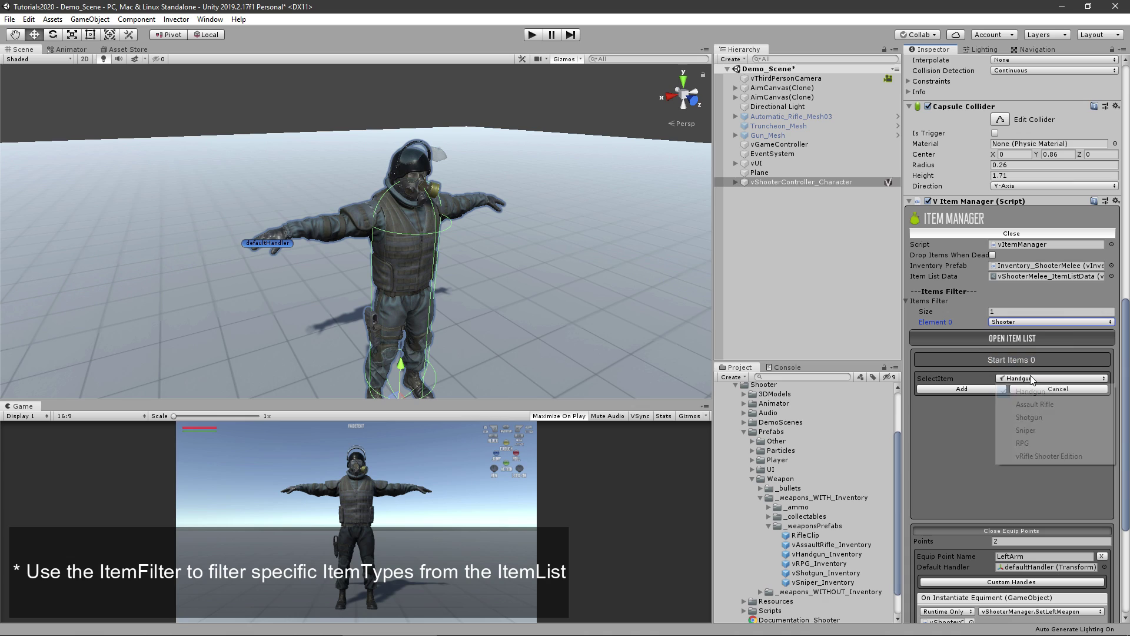
pyautogui.click(1037, 404)
pyautogui.click(962, 389)
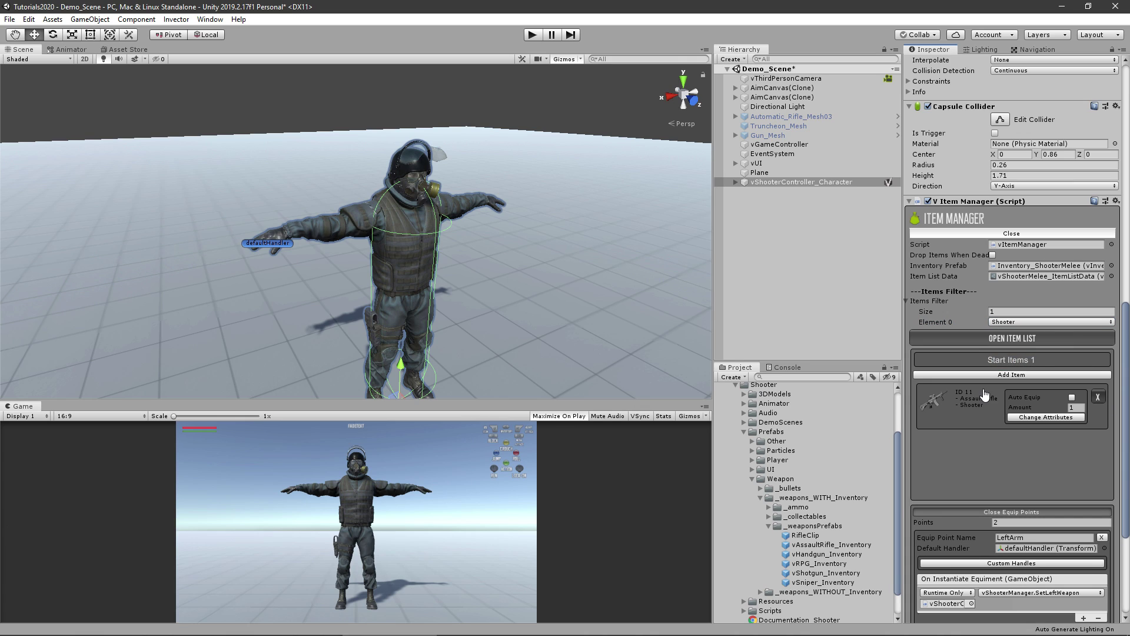
pyautogui.click(1072, 399)
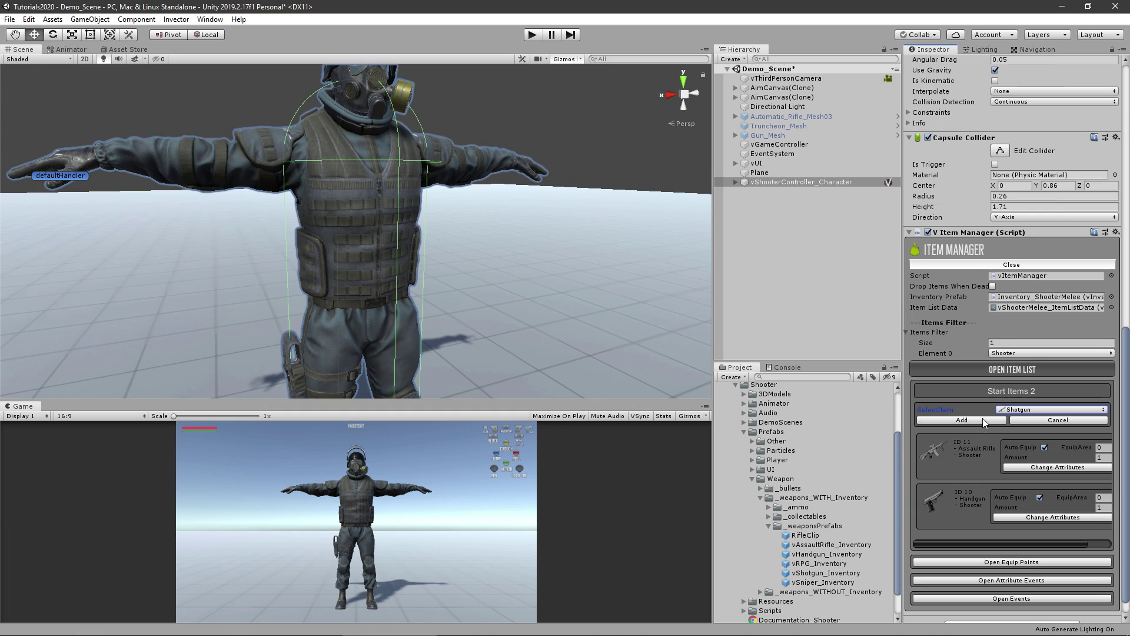
# Step: Run Demo_Scene to test the policeman with the starting weapons
pyautogui.click(532, 35)
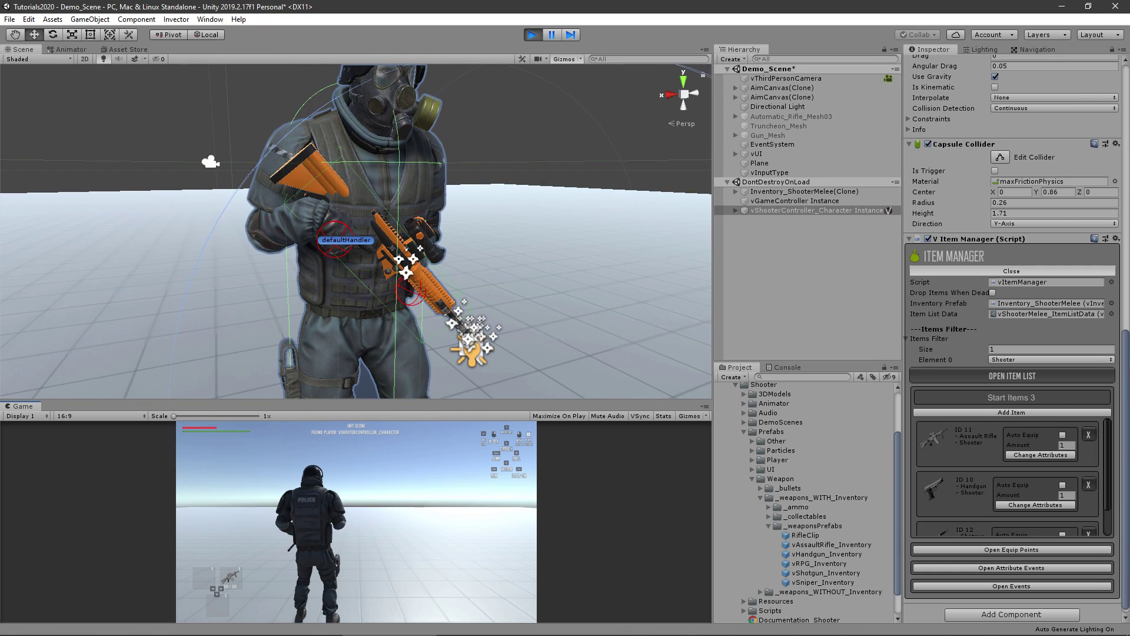
# Step: Cycle the policeman through the assault rifle, handgun and shotgun in the running scene, then stop the scene
pyautogui.press('Right')
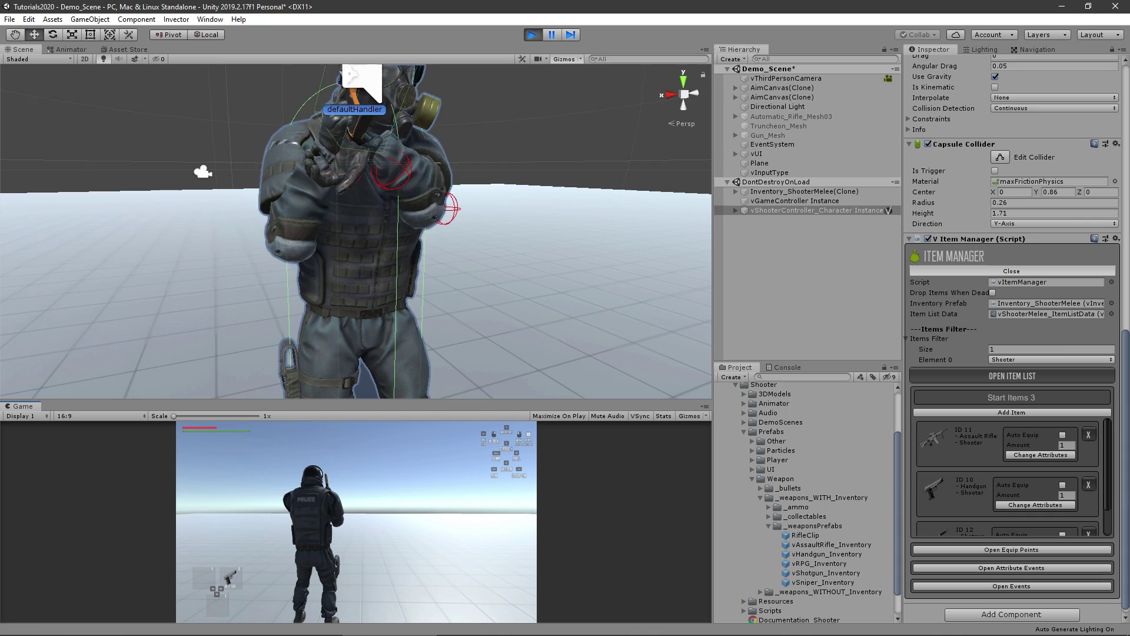
pyautogui.press('3')
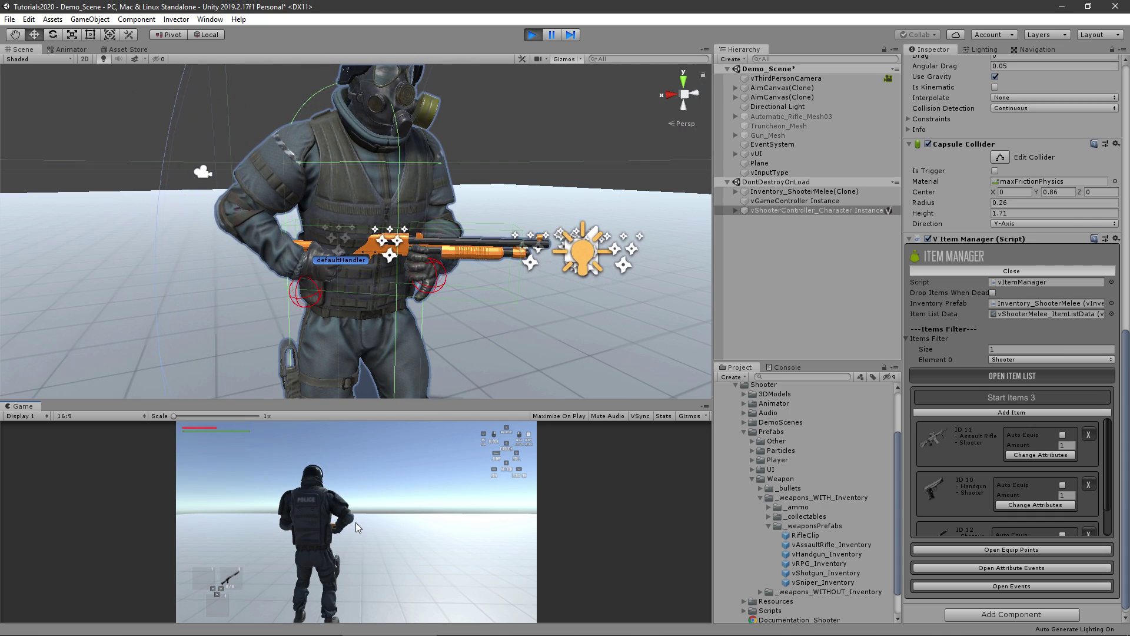
pyautogui.press('Right')
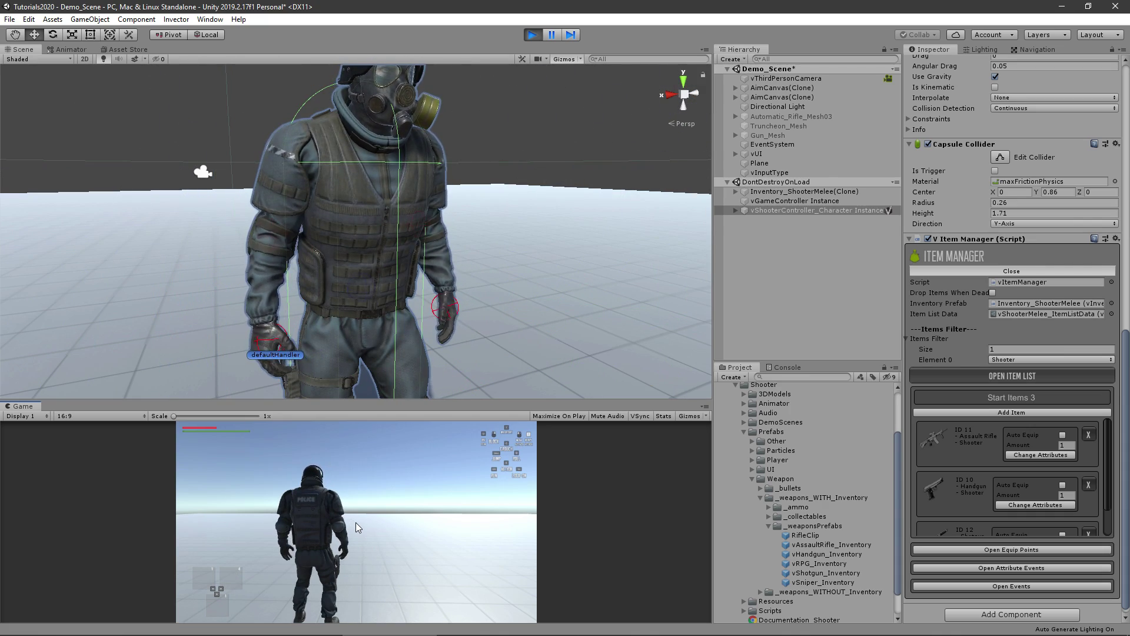
pyautogui.press('1')
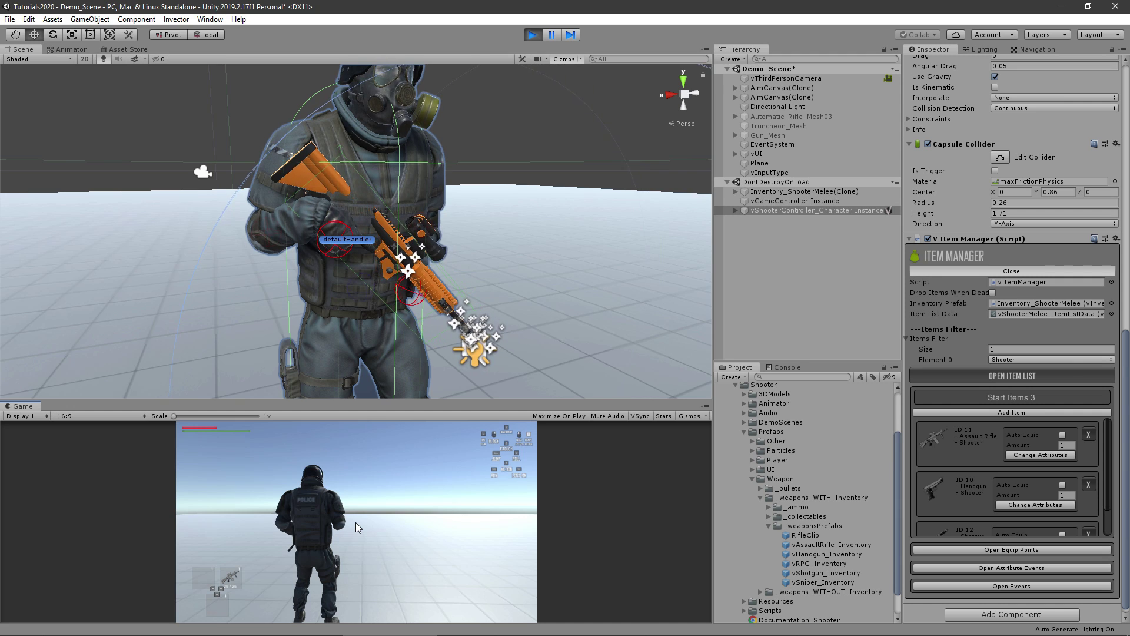
pyautogui.press('2')
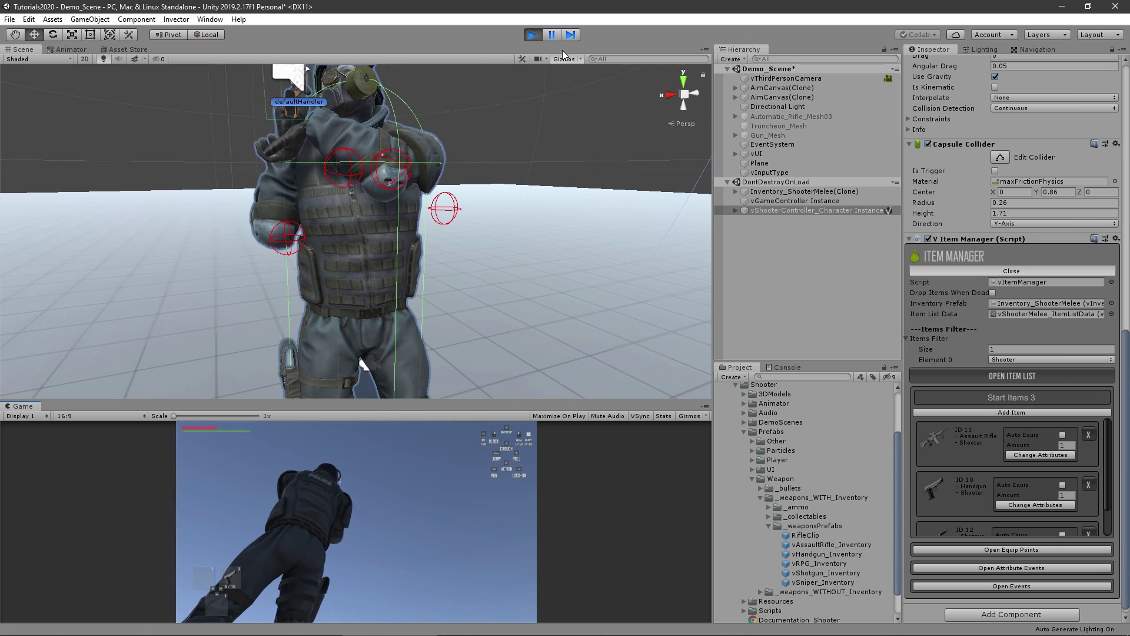
pyautogui.click(532, 36)
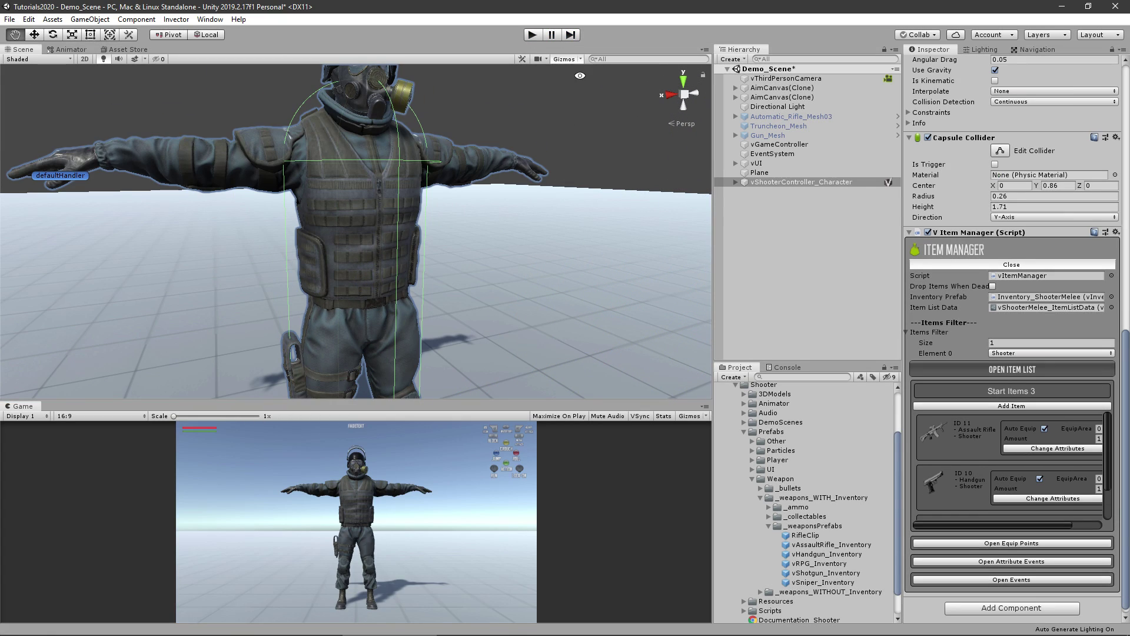
# Step: Create a custom handler named PistolHandler under hand_r for the RightArm equip point in the Item Manager
pyautogui.click(1034, 544)
pyautogui.scroll(-5, 1009, 483)
pyautogui.click(1009, 483)
pyautogui.click(1022, 529)
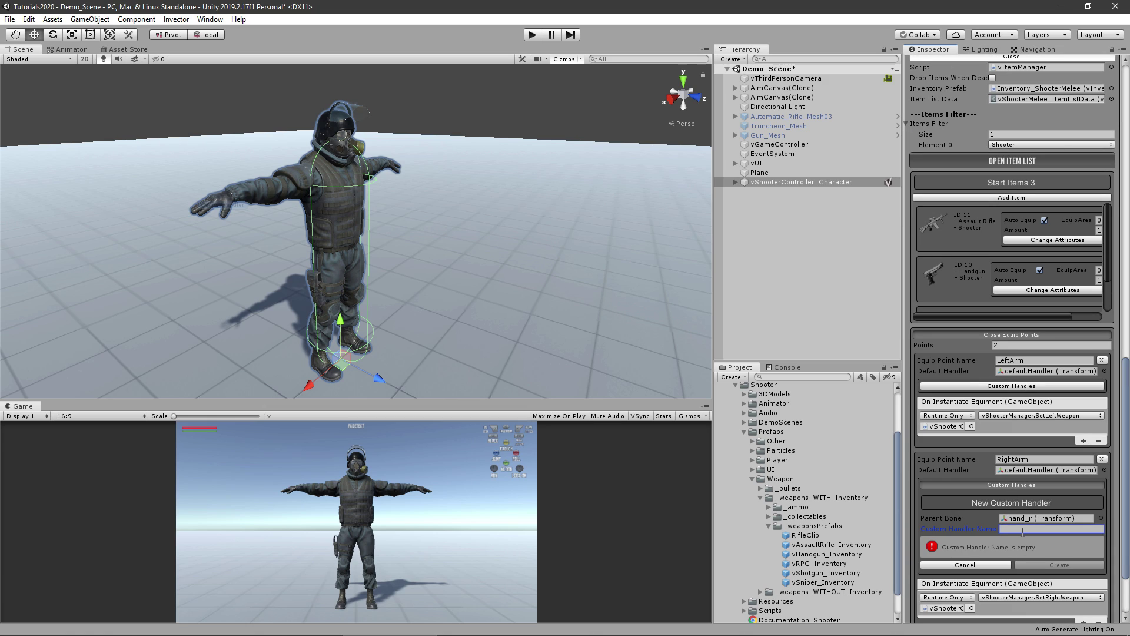
pyautogui.write('PistolHandler')
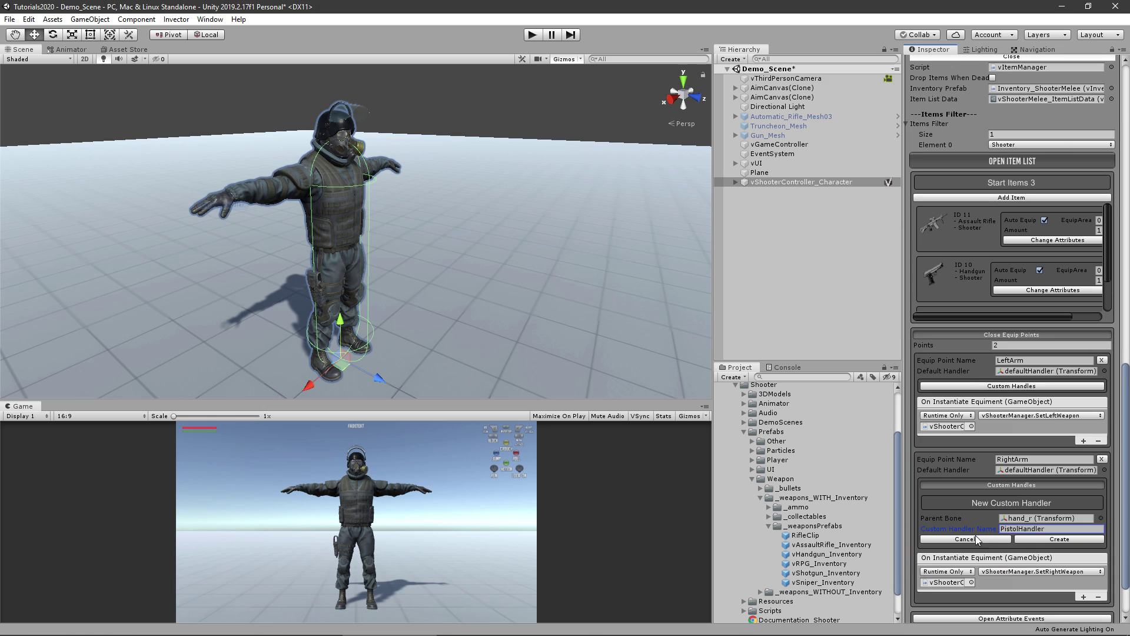
pyautogui.click(1059, 539)
# Step: Open the item list and enter Pistol as the Custom Handler of the Handgun item
pyautogui.scroll(3, 1099, 412)
pyautogui.click(1032, 263)
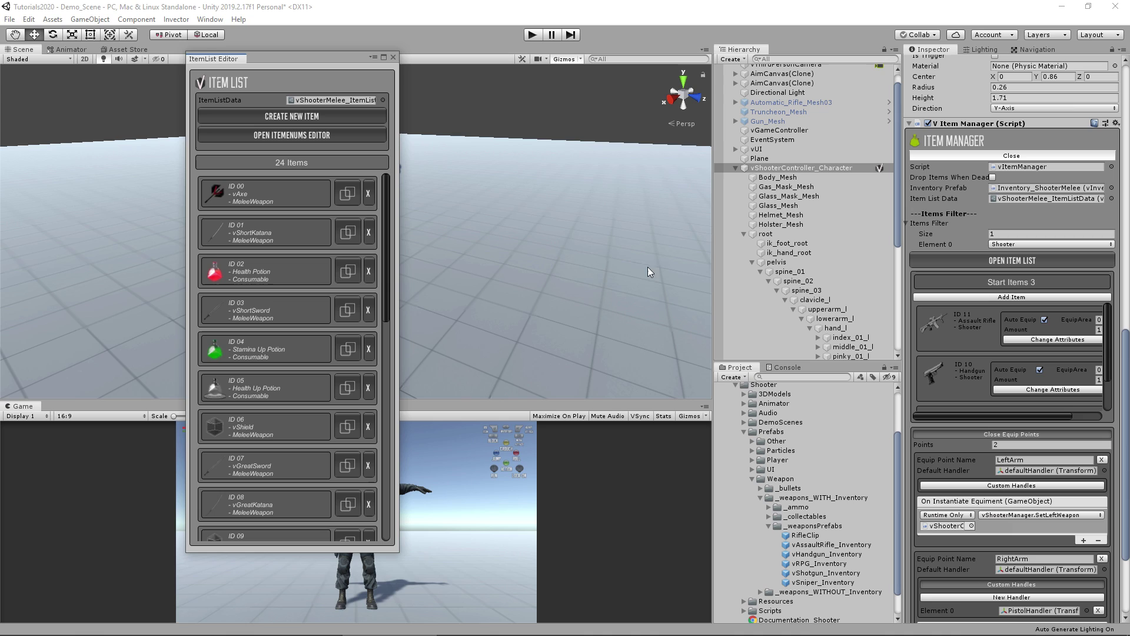
pyautogui.moveTo(383, 276); pyautogui.dragTo(391, 367)
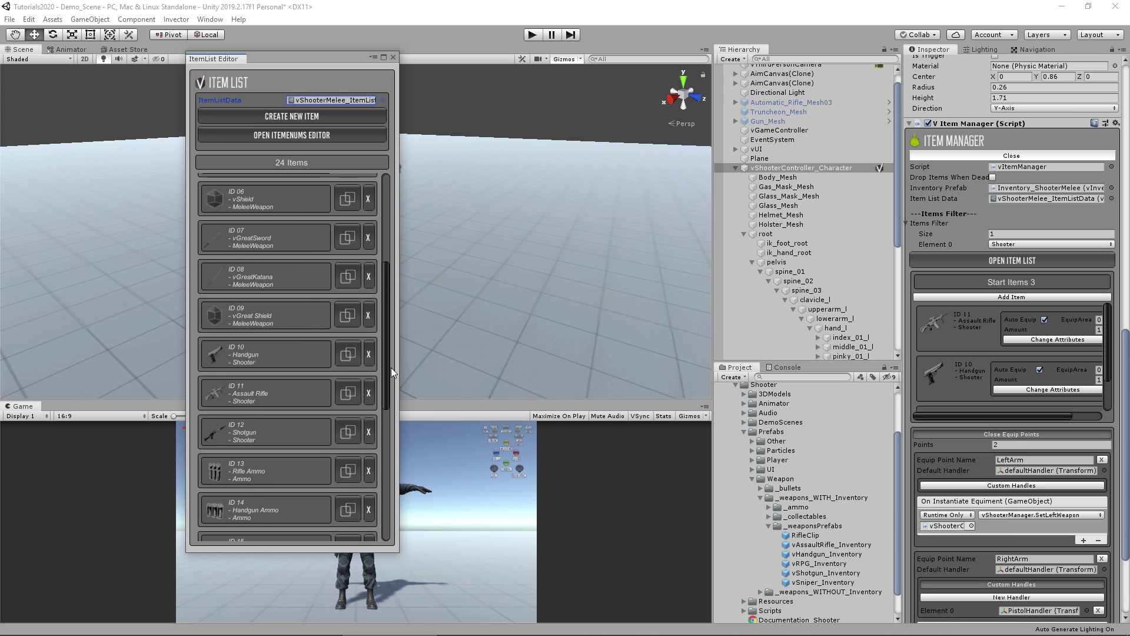
pyautogui.click(266, 357)
pyautogui.moveTo(386, 322); pyautogui.dragTo(391, 397)
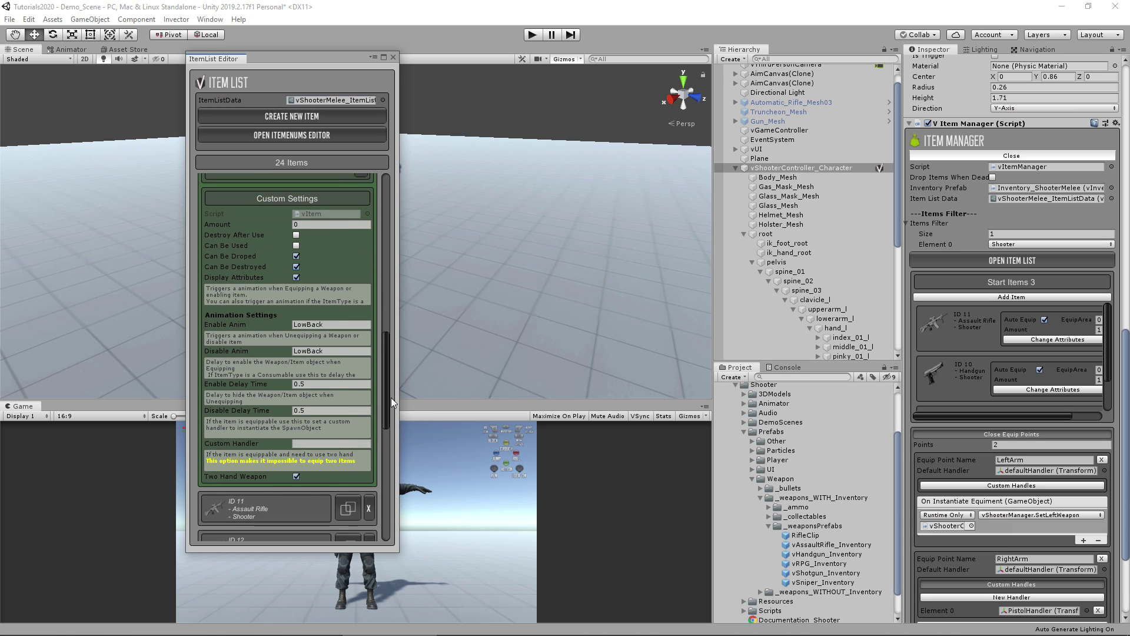
pyautogui.write('Pistol')
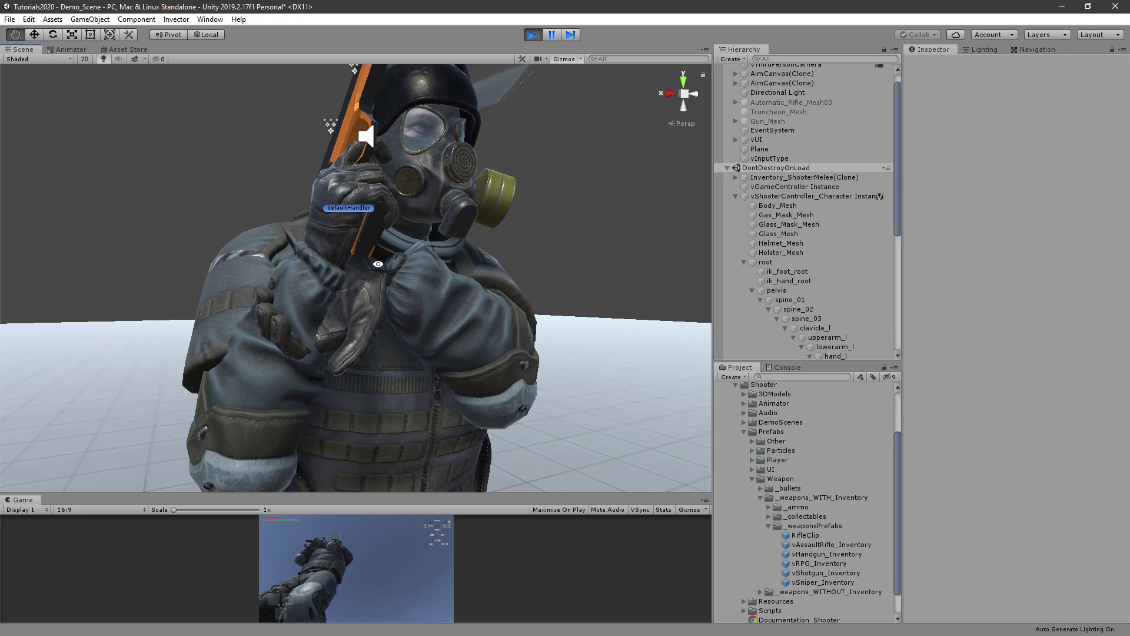
# Step: Examine the handgun grip in the running scene, toggling Use Ik On Idle on the spawned handgun to compare hand poses, then stop the scene
pyautogui.keyDown('alt'); pyautogui.moveTo(379, 264); pyautogui.dragTo(324, 274); pyautogui.keyUp('alt')
pyautogui.keyDown('alt'); pyautogui.scroll(3, 557, 285); pyautogui.keyUp('alt')
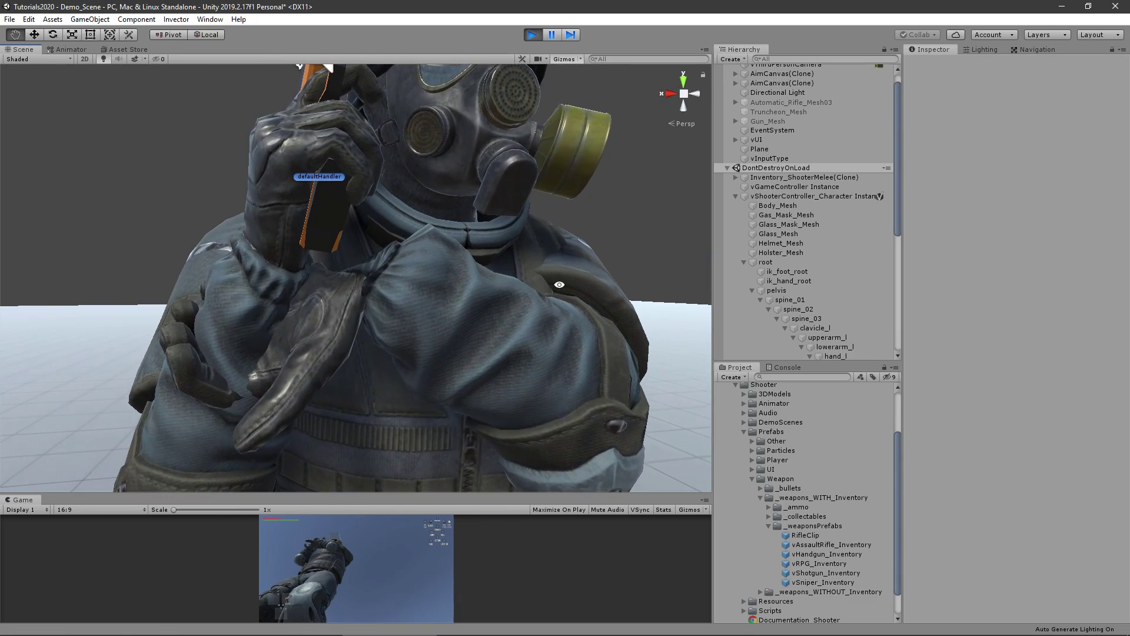
pyautogui.keyDown('alt'); pyautogui.moveTo(557, 285); pyautogui.dragTo(606, 297); pyautogui.keyUp('alt')
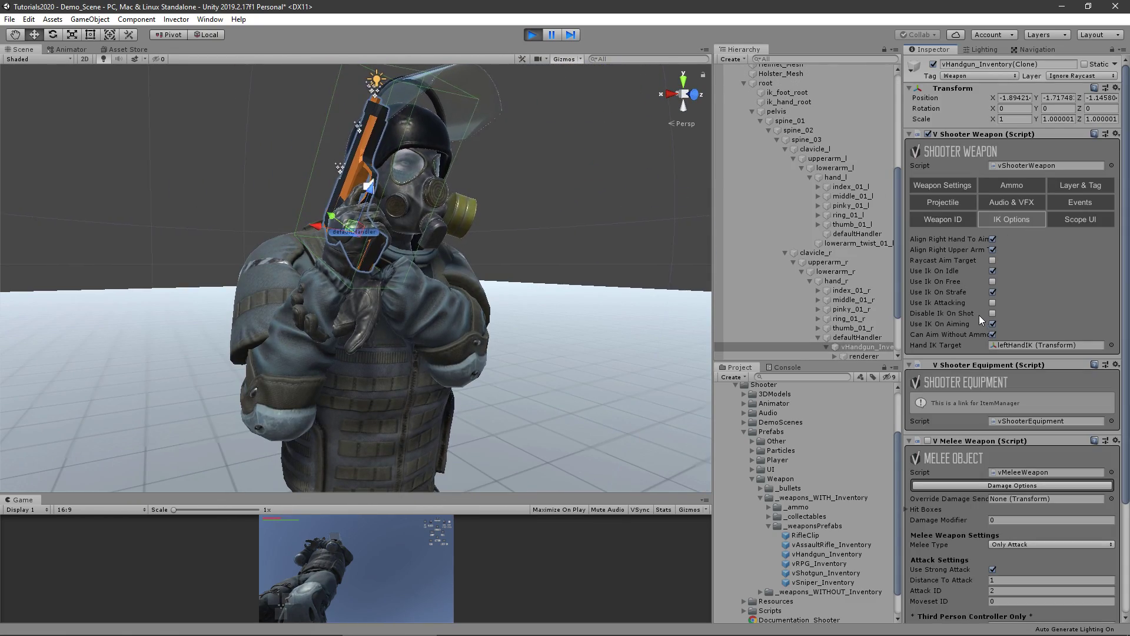
pyautogui.click(993, 271)
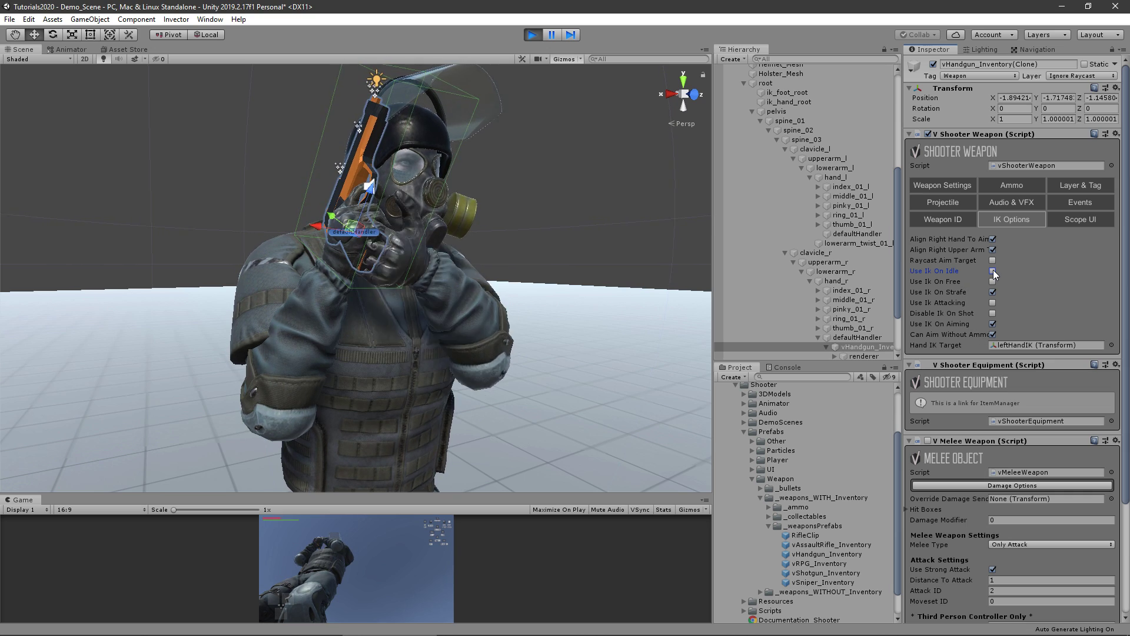
pyautogui.click(993, 271)
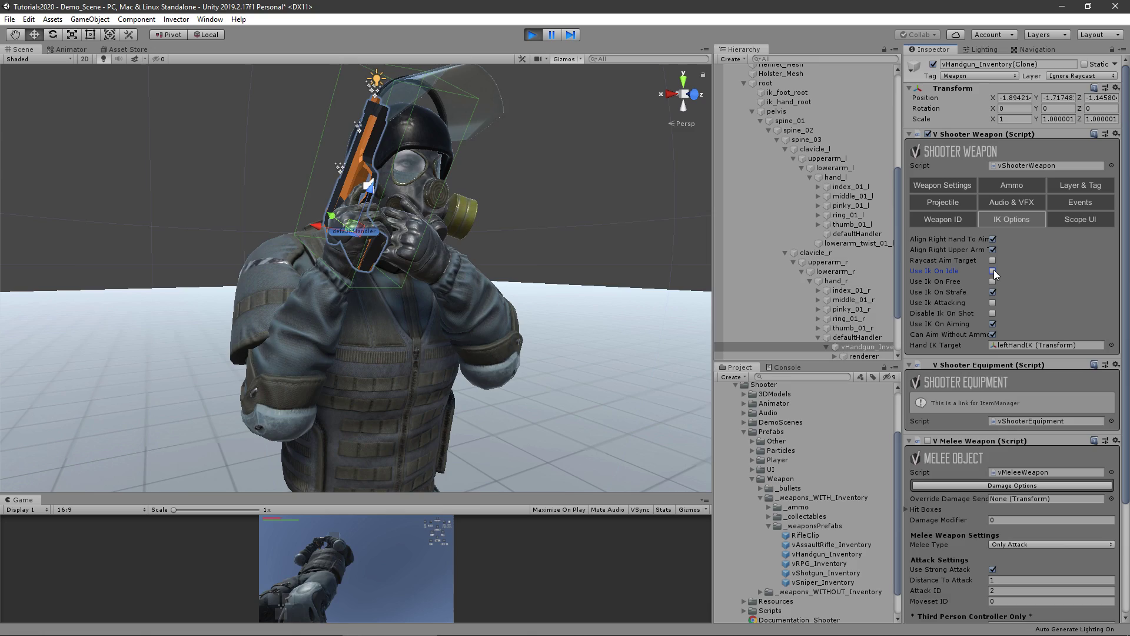
pyautogui.hotkey('ctrl', 'p')
# Step: Create a new IK Adjust List in the Shooter Manager of vShooterController_Character and inspect the new asset
pyautogui.click(822, 183)
pyautogui.scroll(-2, 1005, 238)
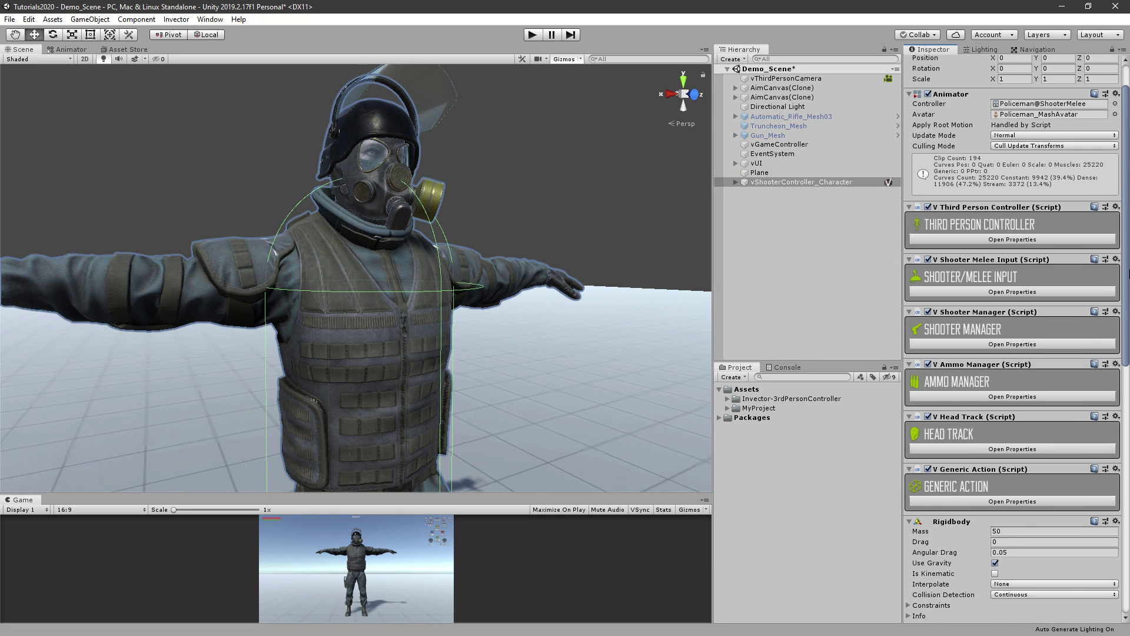
pyautogui.click(1035, 338)
pyautogui.scroll(-3, 1013, 330)
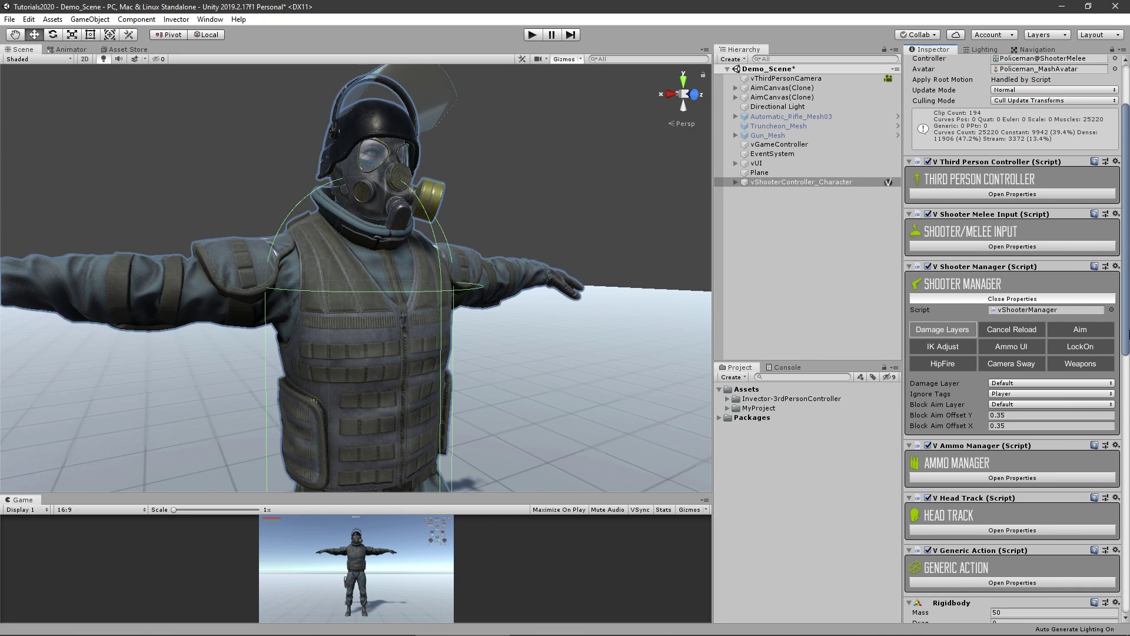
pyautogui.click(944, 317)
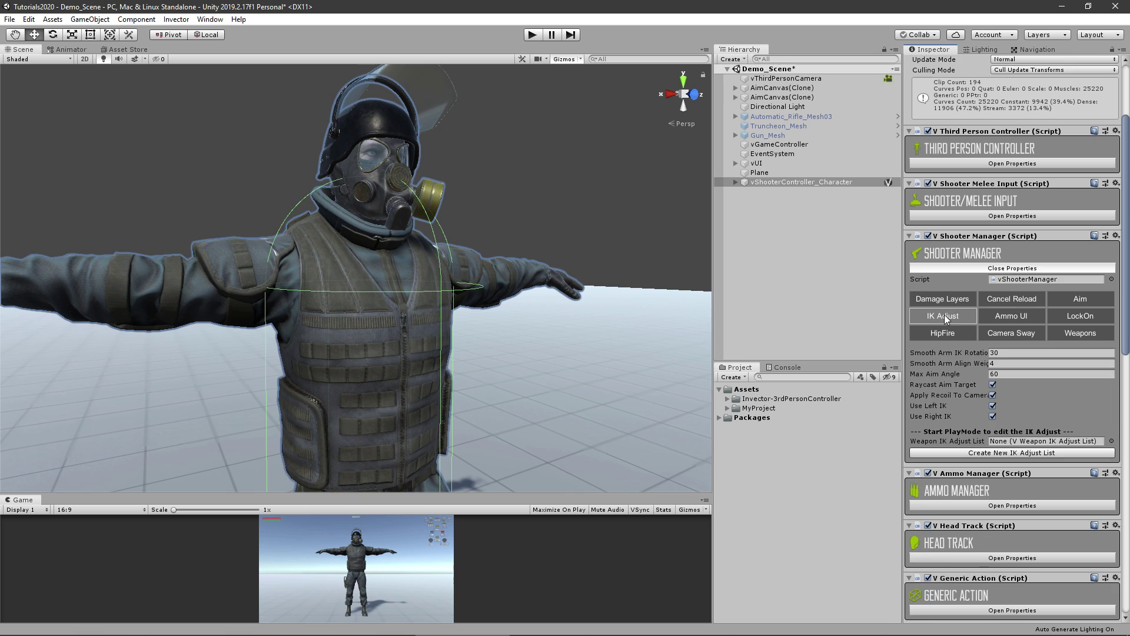
pyautogui.scroll(-1, 1012, 339)
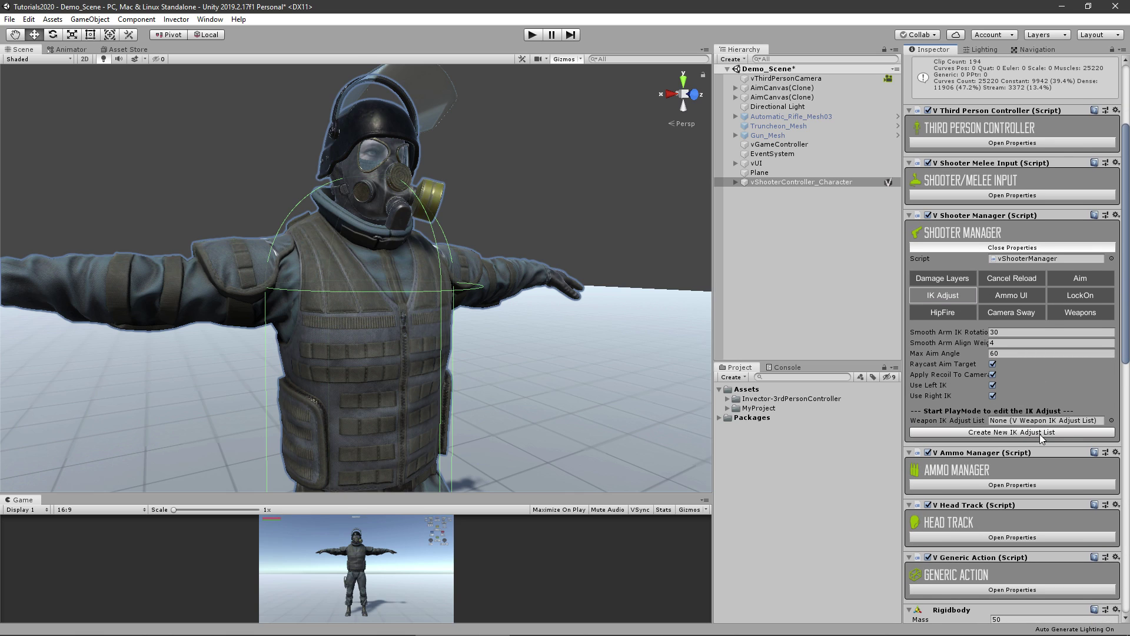
pyautogui.click(1063, 432)
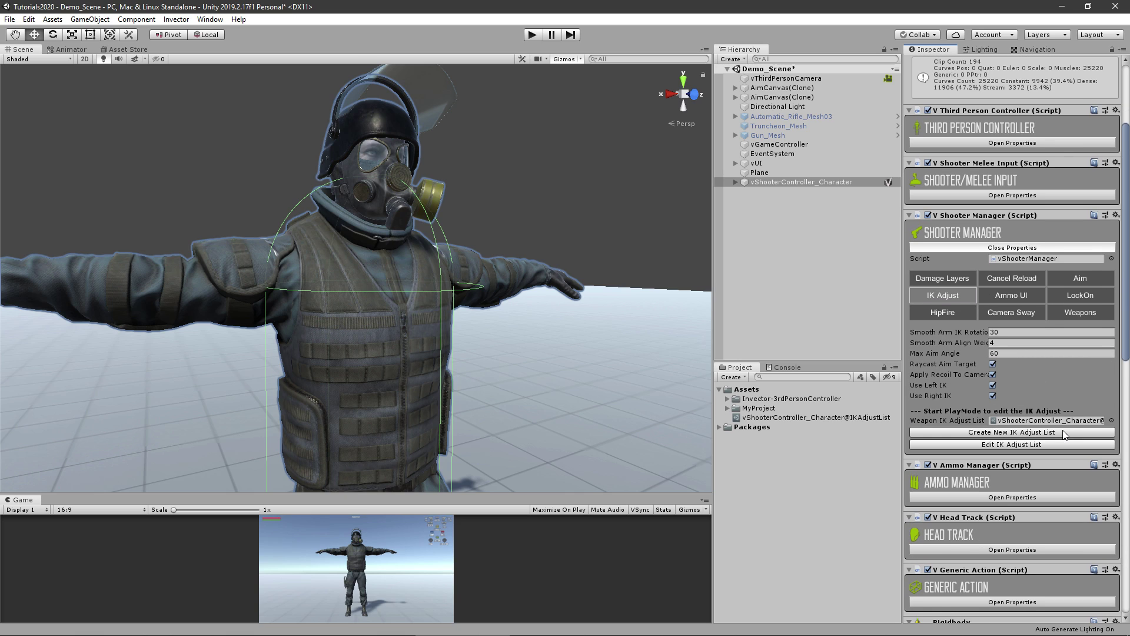
pyautogui.click(1036, 422)
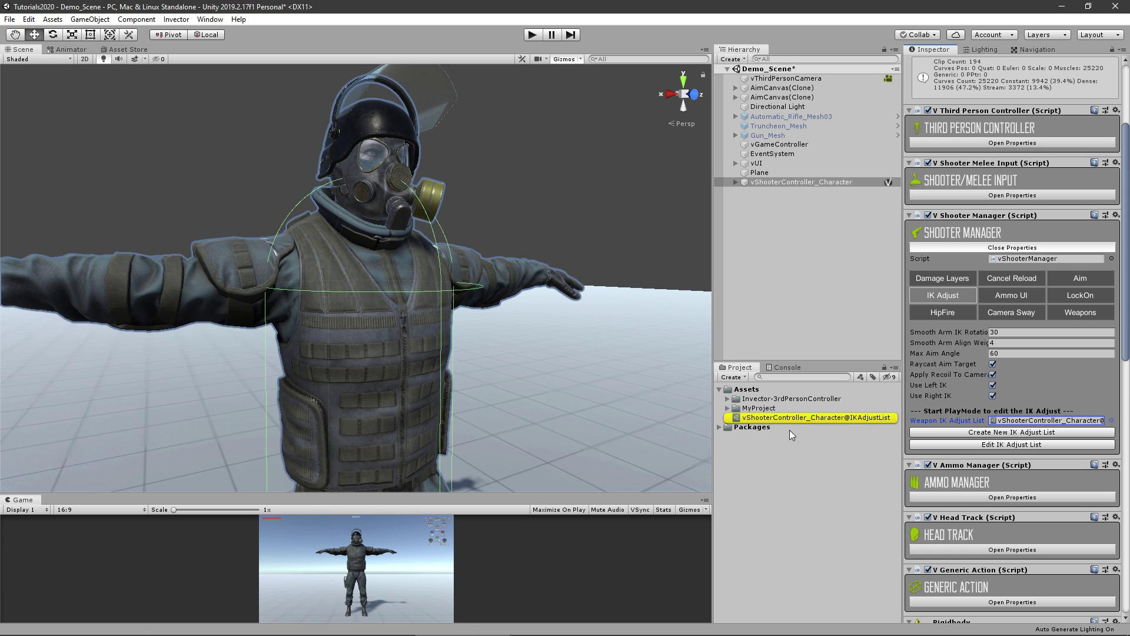
pyautogui.click(765, 418)
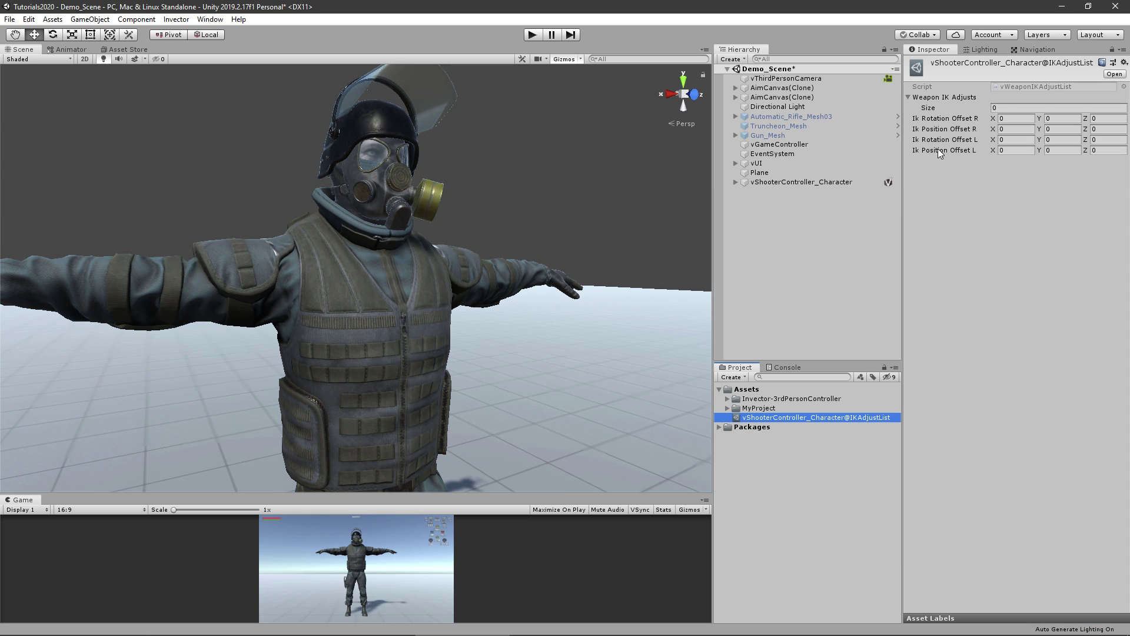
# Step: Open the character's IK Adjust List for editing, dock the IK Adjust Window beside the Scene view and widen it
pyautogui.click(830, 182)
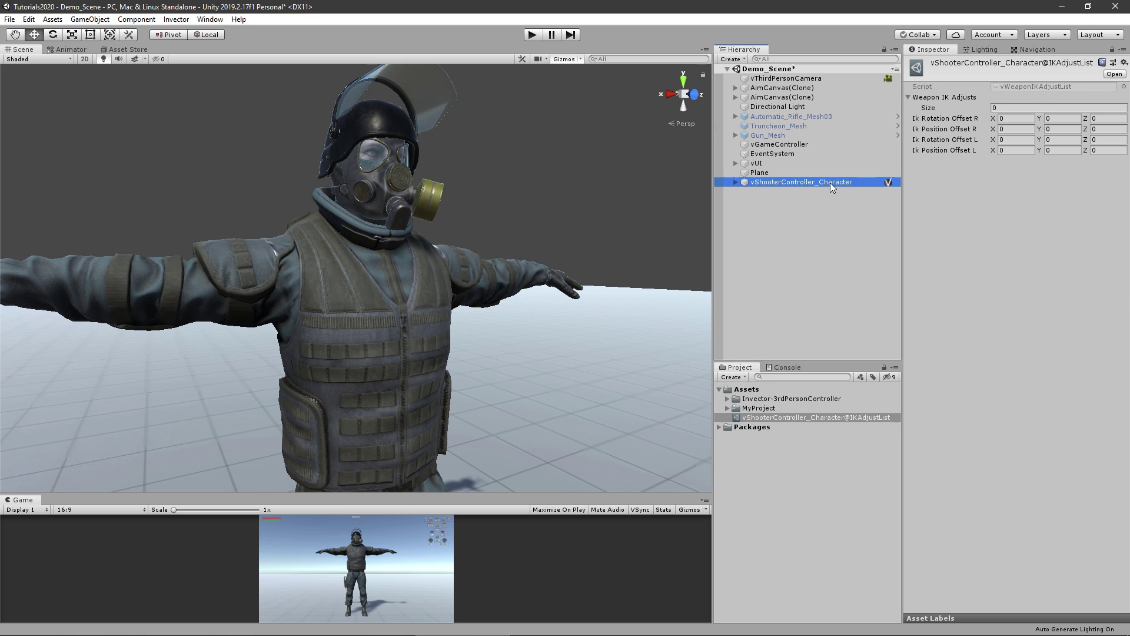
pyautogui.scroll(-2, 1079, 217)
pyautogui.scroll(-2, 1128, 288)
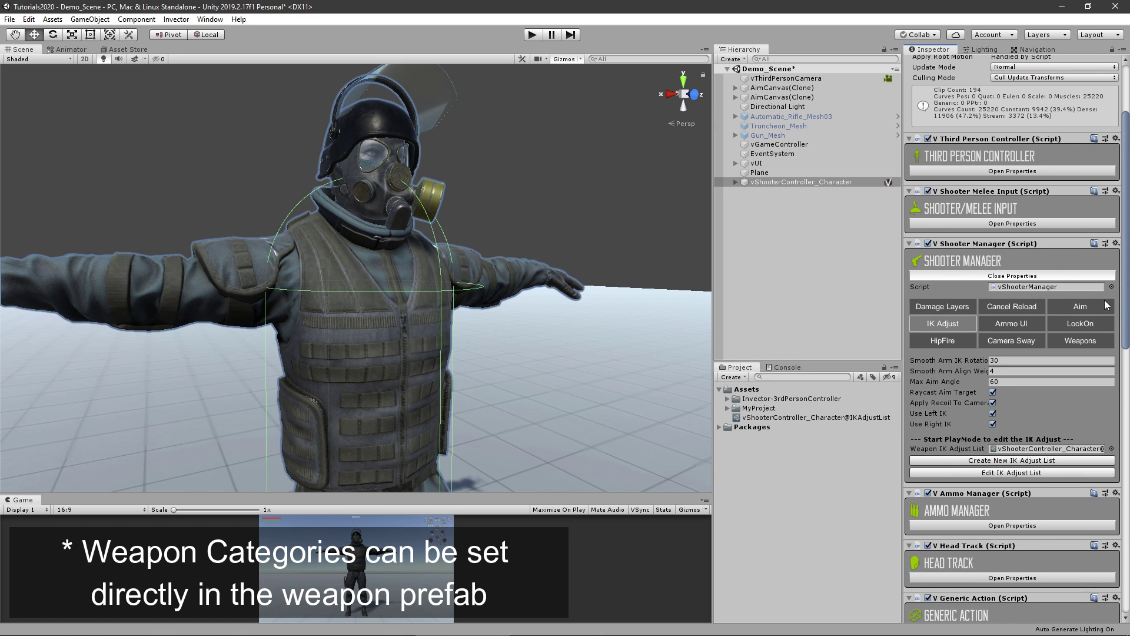
pyautogui.click(1031, 474)
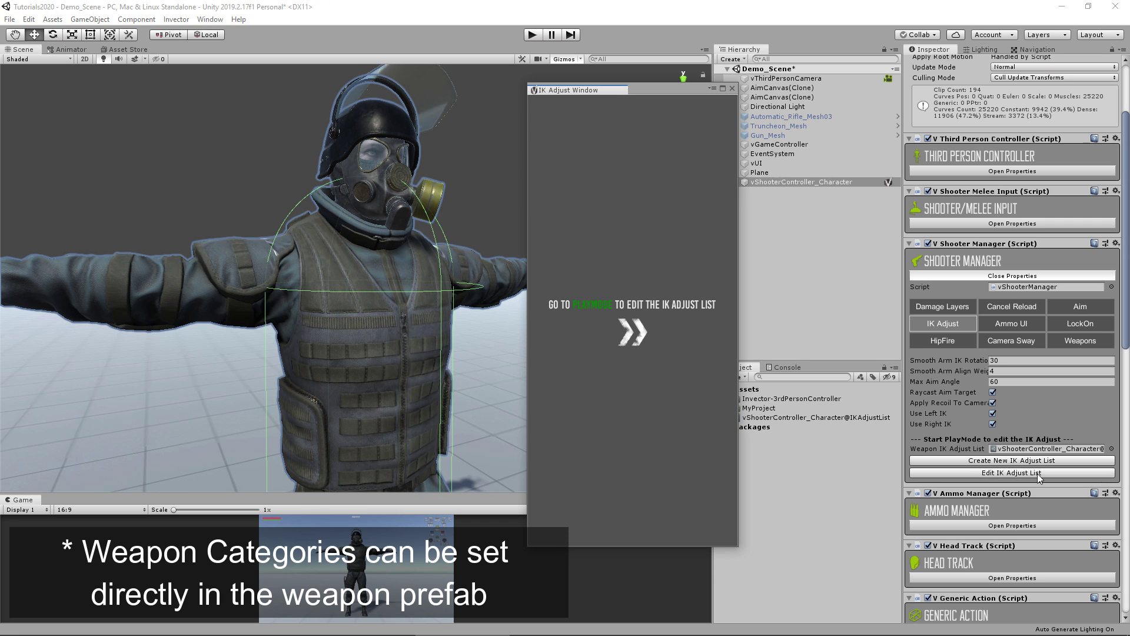
pyautogui.moveTo(596, 90); pyautogui.dragTo(2, 323)
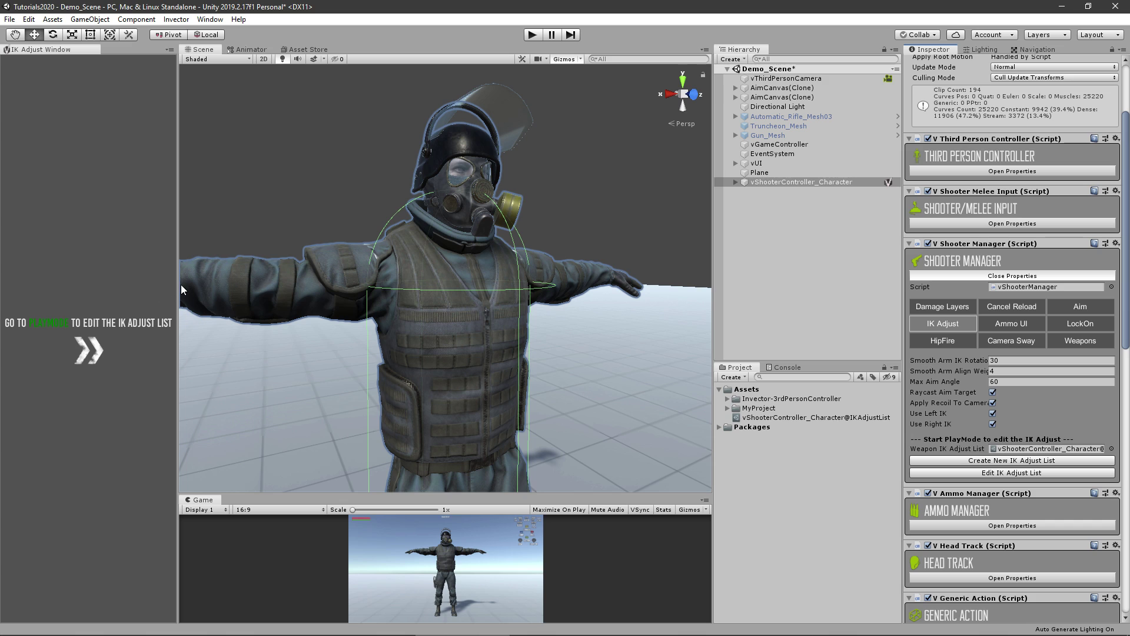
pyautogui.moveTo(178, 285); pyautogui.dragTo(227, 278)
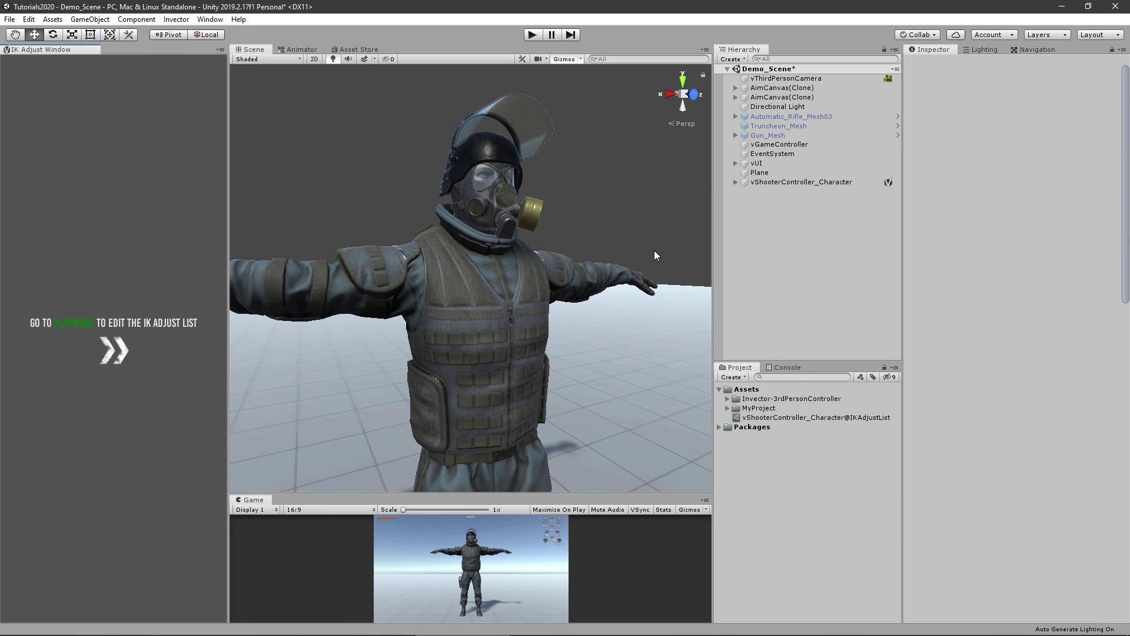
# Step: Run Demo_Scene and select the vShooterController_Character instance to load it in the IK Adjust Window
pyautogui.keyDown('alt'); pyautogui.moveTo(474, 269); pyautogui.dragTo(509, 292); pyautogui.keyUp('alt')
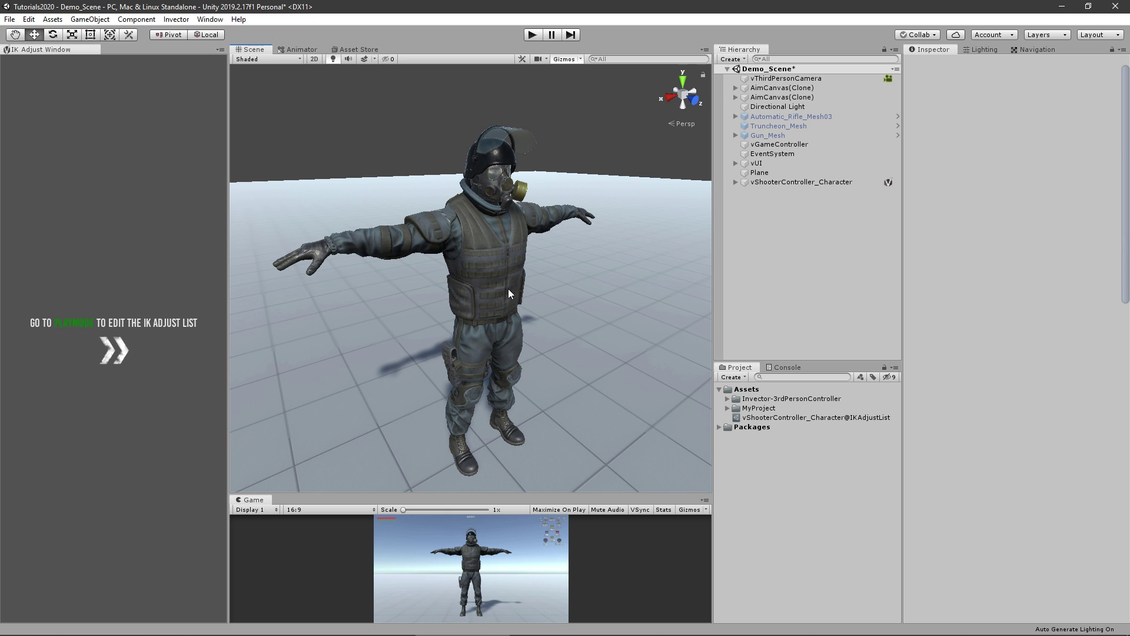
pyautogui.click(530, 37)
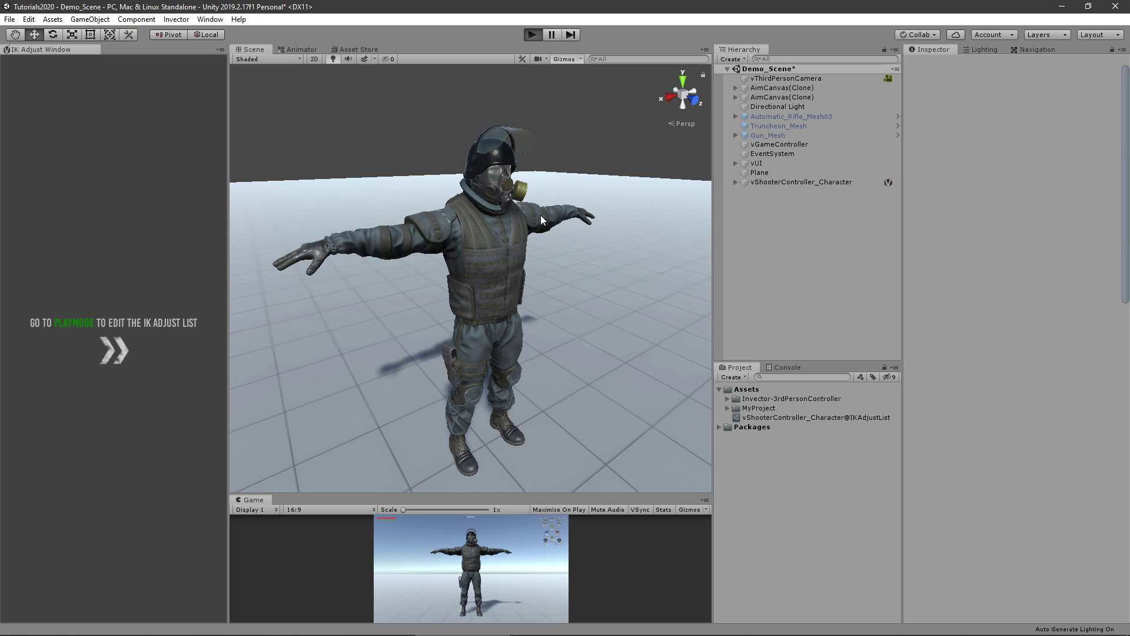
pyautogui.click(815, 210)
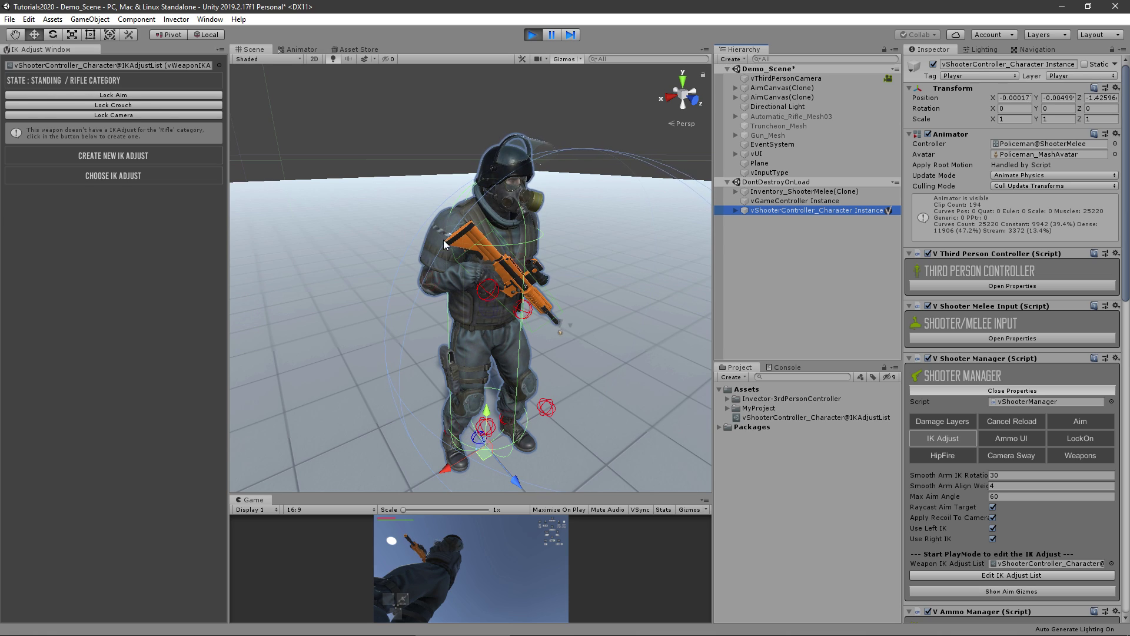
# Step: Try the crouch lock to preview the policeman's rifle poses, release it, and lock the character in the standing aiming state
pyautogui.click(133, 97)
pyautogui.click(136, 104)
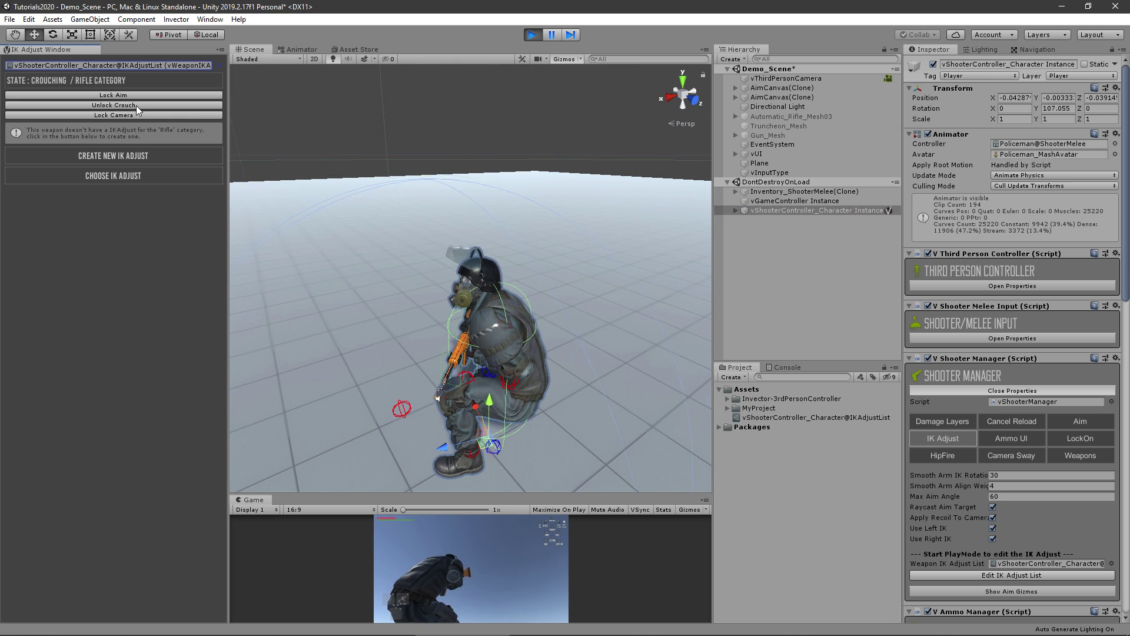
pyautogui.click(136, 104)
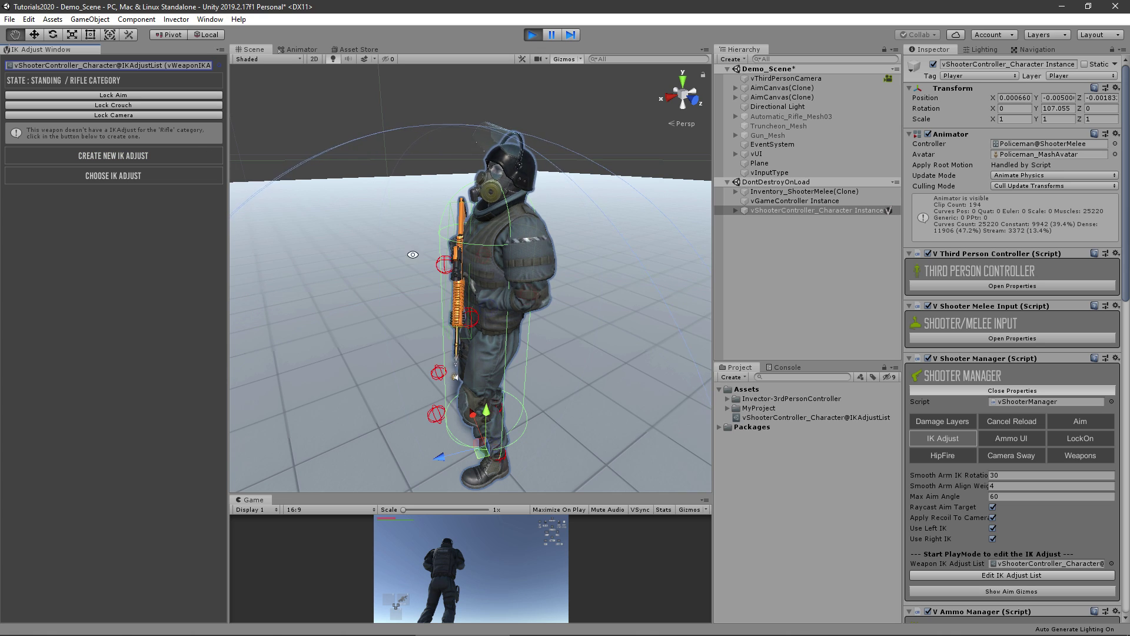
pyautogui.keyDown('alt'); pyautogui.moveTo(411, 252); pyautogui.dragTo(691, 266); pyautogui.keyUp('alt')
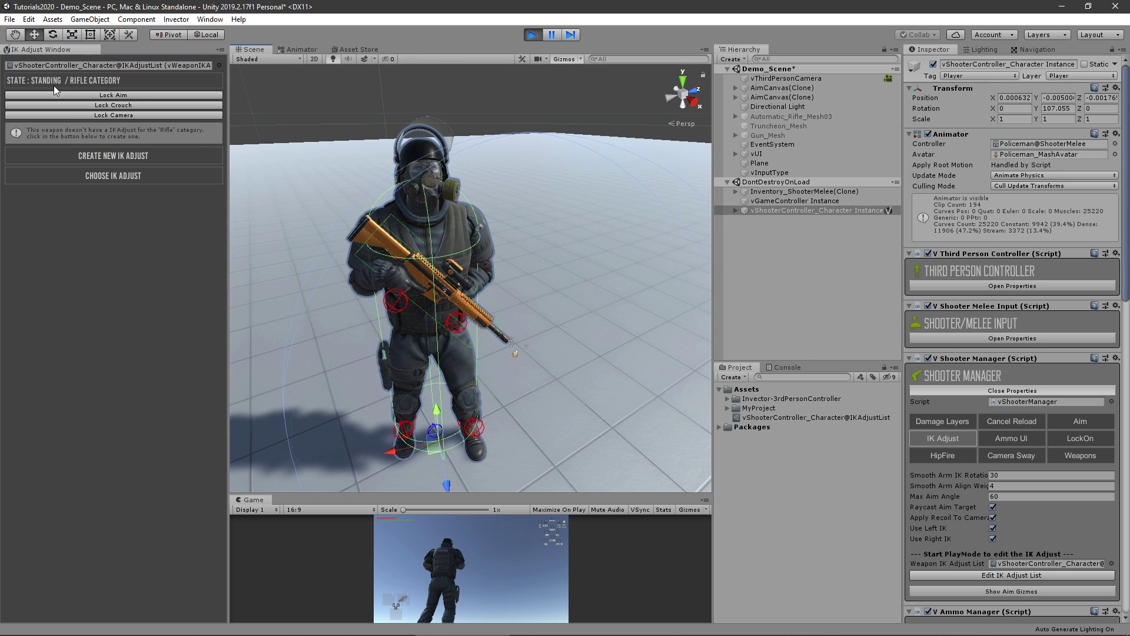
pyautogui.click(109, 105)
pyautogui.click(113, 105)
pyautogui.click(115, 94)
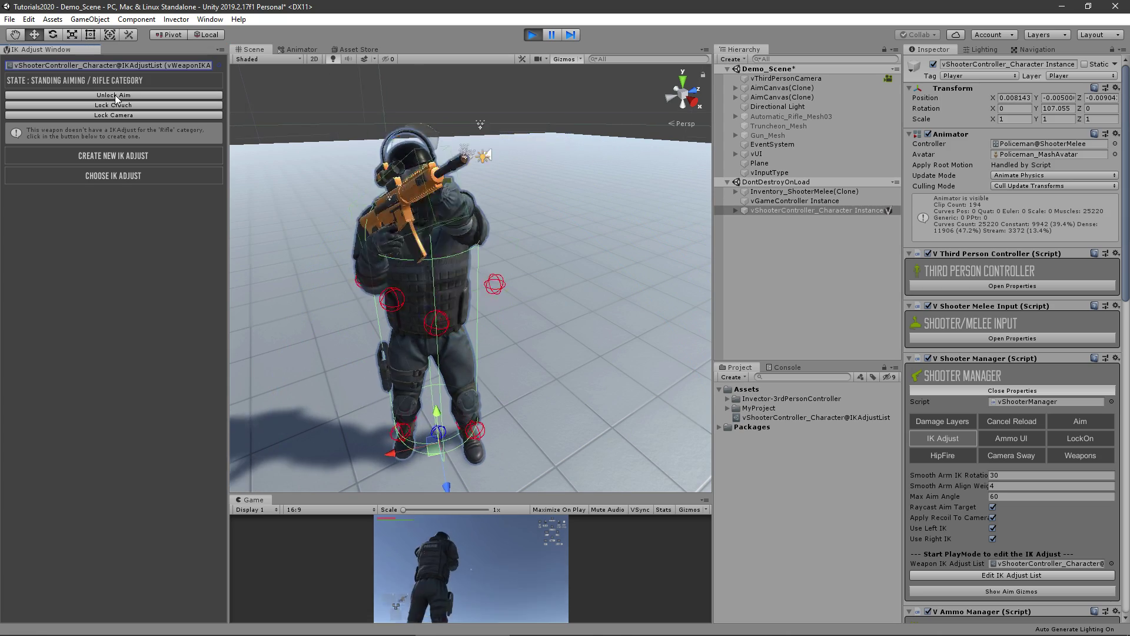
# Step: Preview the policeman's crouching aiming pose with the rifle and release the crouch and aim locks
pyautogui.click(115, 95)
pyautogui.click(115, 103)
pyautogui.click(116, 97)
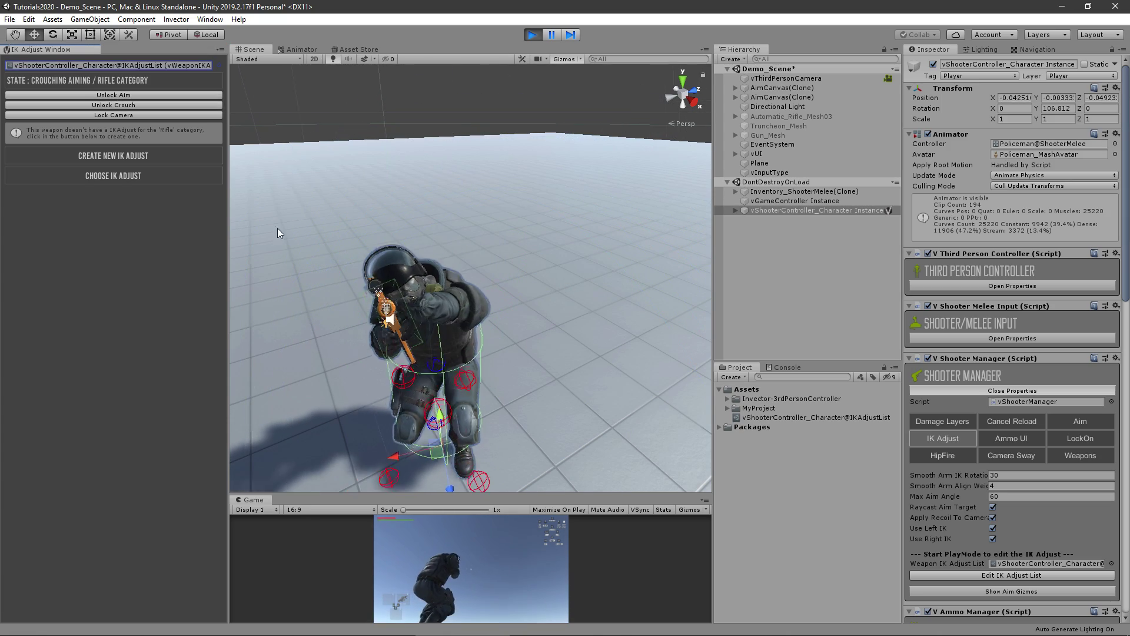
pyautogui.keyDown('alt'); pyautogui.moveTo(278, 229); pyautogui.dragTo(420, 187); pyautogui.keyUp('alt')
pyautogui.moveTo(419, 241); pyautogui.dragTo(396, 185, button='middle')
pyautogui.click(107, 104)
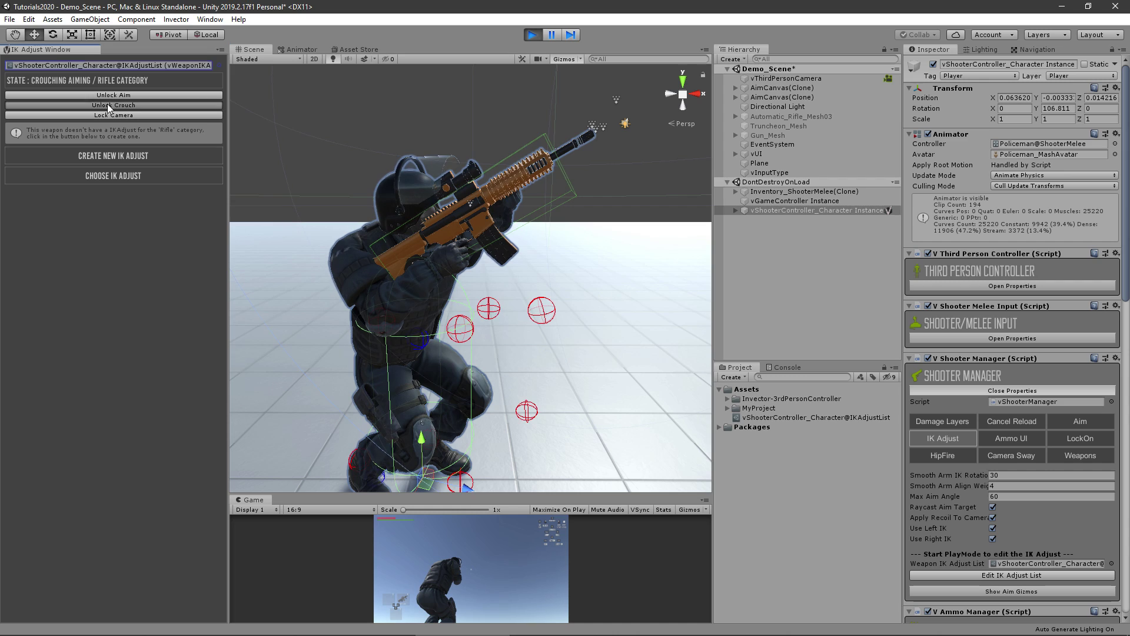
pyautogui.click(114, 96)
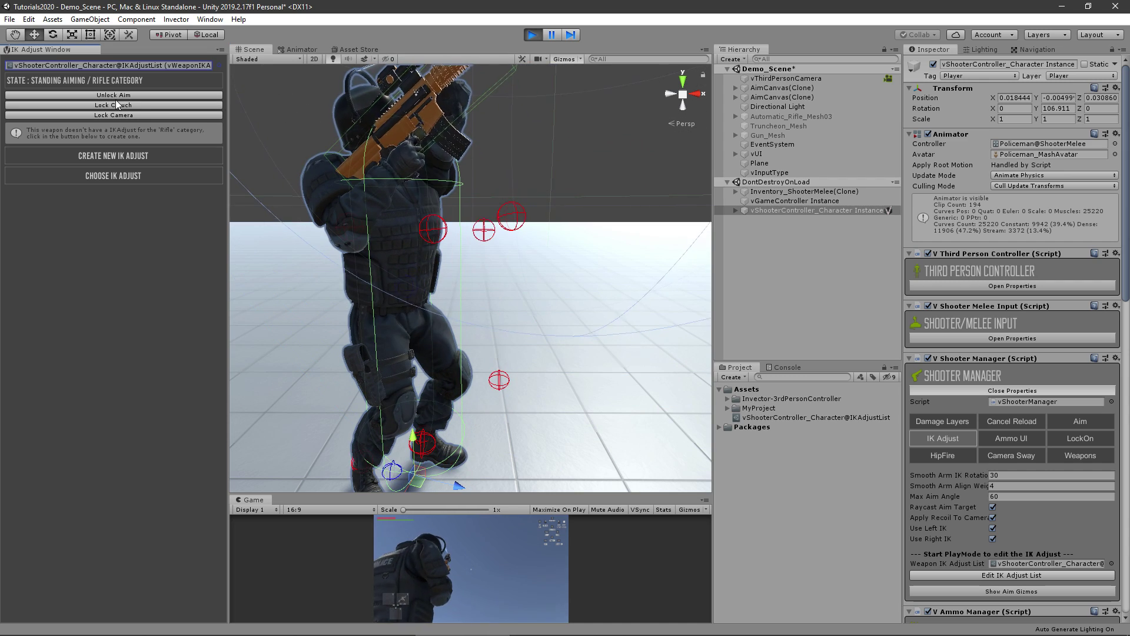
# Step: Lock the camera and create a new IK Adjust for the Rifle category in the standing state
pyautogui.click(143, 116)
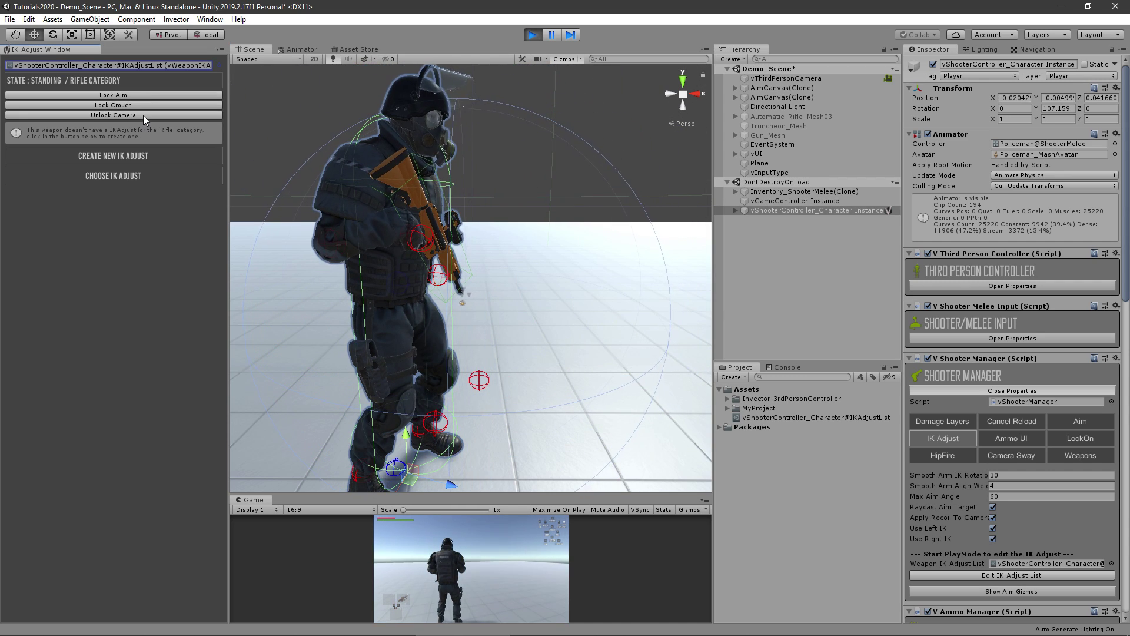
pyautogui.keyDown('alt'); pyautogui.moveTo(377, 230); pyautogui.dragTo(267, 250); pyautogui.keyUp('alt')
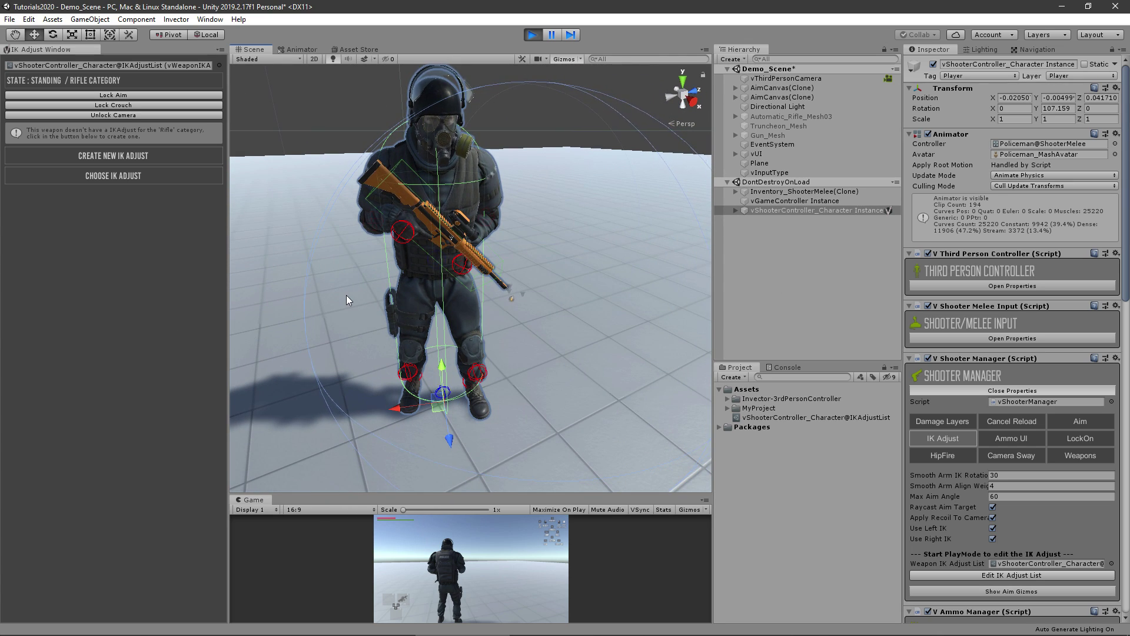
pyautogui.click(126, 156)
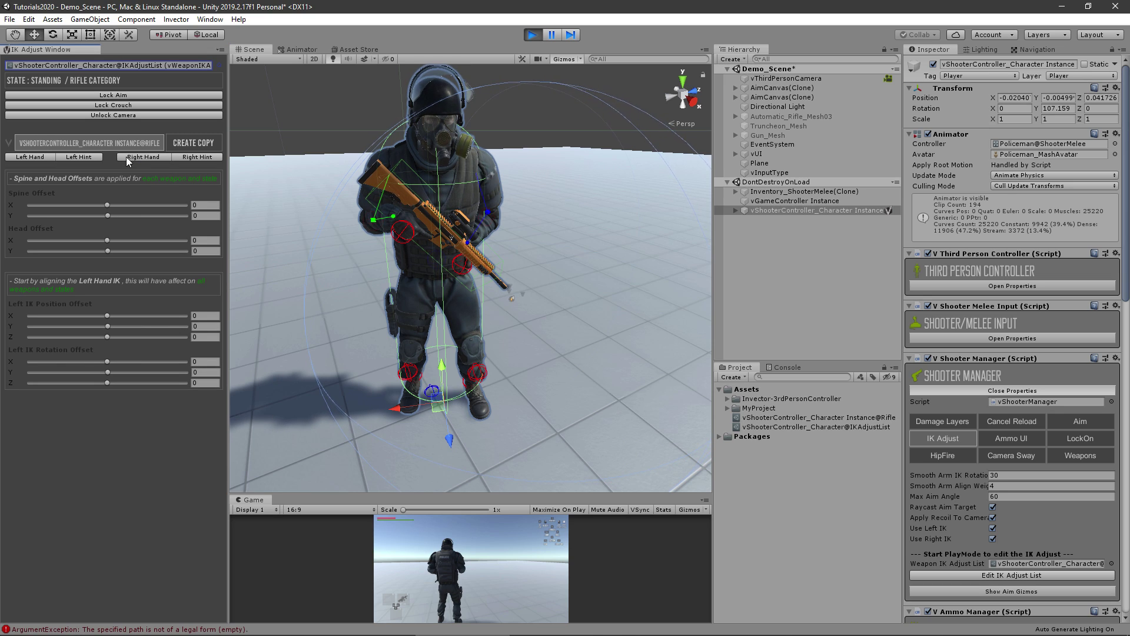
# Step: Switch the character to the handgun and create a new IK Adjust for the Pistol category
pyautogui.keyDown('alt'); pyautogui.moveTo(361, 205); pyautogui.dragTo(263, 170); pyautogui.keyUp('alt')
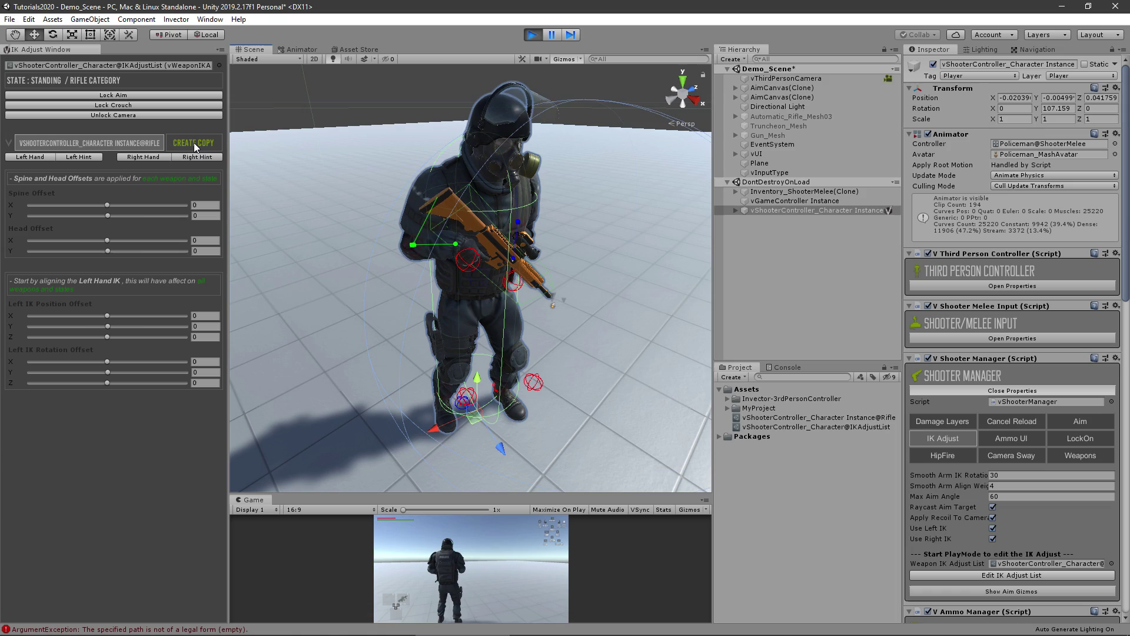
pyautogui.scroll(6, 583, 222)
pyautogui.keyDown('alt'); pyautogui.moveTo(583, 222); pyautogui.dragTo(529, 196); pyautogui.keyUp('alt')
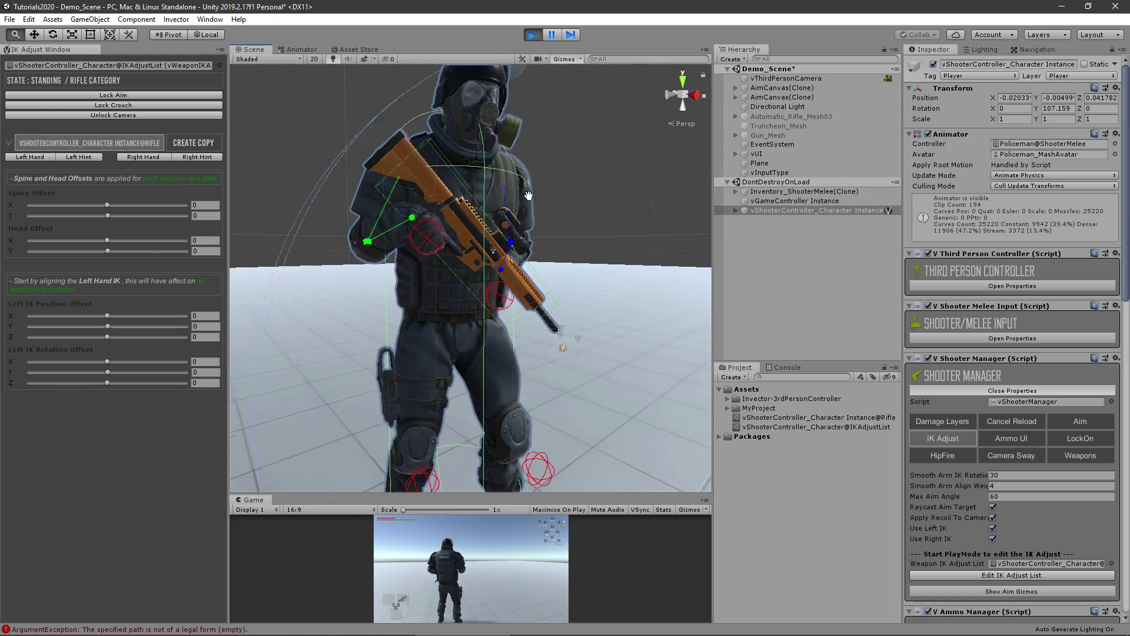
pyautogui.moveTo(528, 195); pyautogui.dragTo(482, 195, button='middle')
pyautogui.scroll(-4, 483, 196)
pyautogui.keyDown('alt'); pyautogui.moveTo(533, 206); pyautogui.dragTo(537, 214); pyautogui.keyUp('alt')
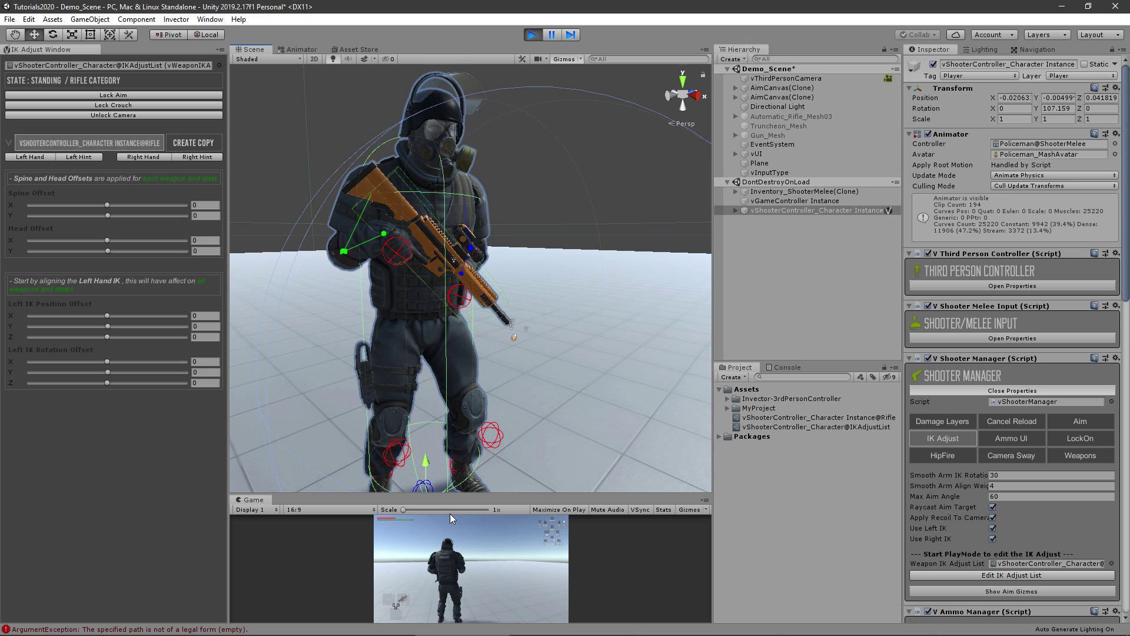
pyautogui.press('Right')
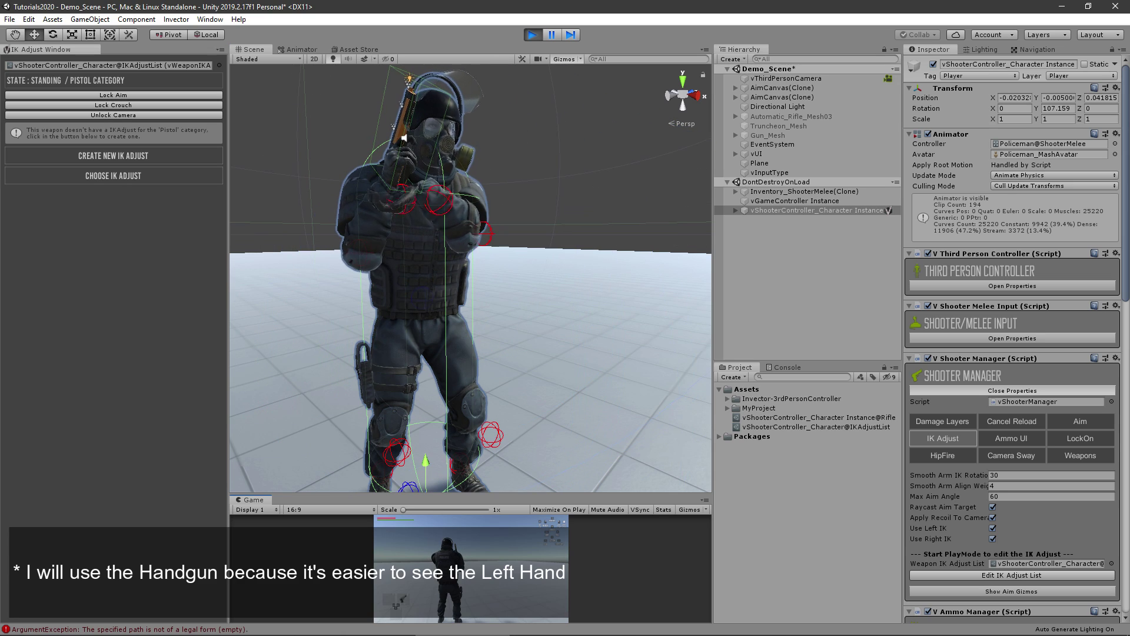
pyautogui.click(139, 156)
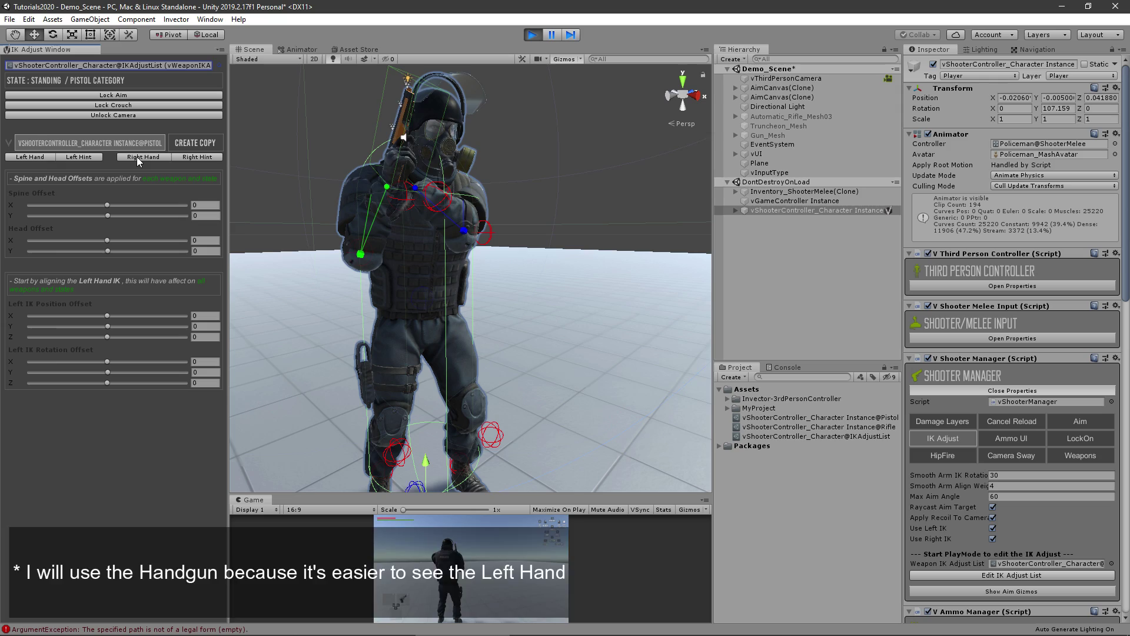
# Step: Roughly align the left hand with the handgun, setting the Left IK Rotation Offset to X 5, Y -94, Z -85
pyautogui.keyDown('alt'); pyautogui.moveTo(441, 203); pyautogui.dragTo(537, 202, button='right'); pyautogui.keyUp('alt')
pyautogui.moveTo(432, 168); pyautogui.dragTo(477, 290, button='middle')
pyautogui.keyDown('alt'); pyautogui.moveTo(477, 290); pyautogui.dragTo(557, 273, button='right'); pyautogui.keyUp('alt')
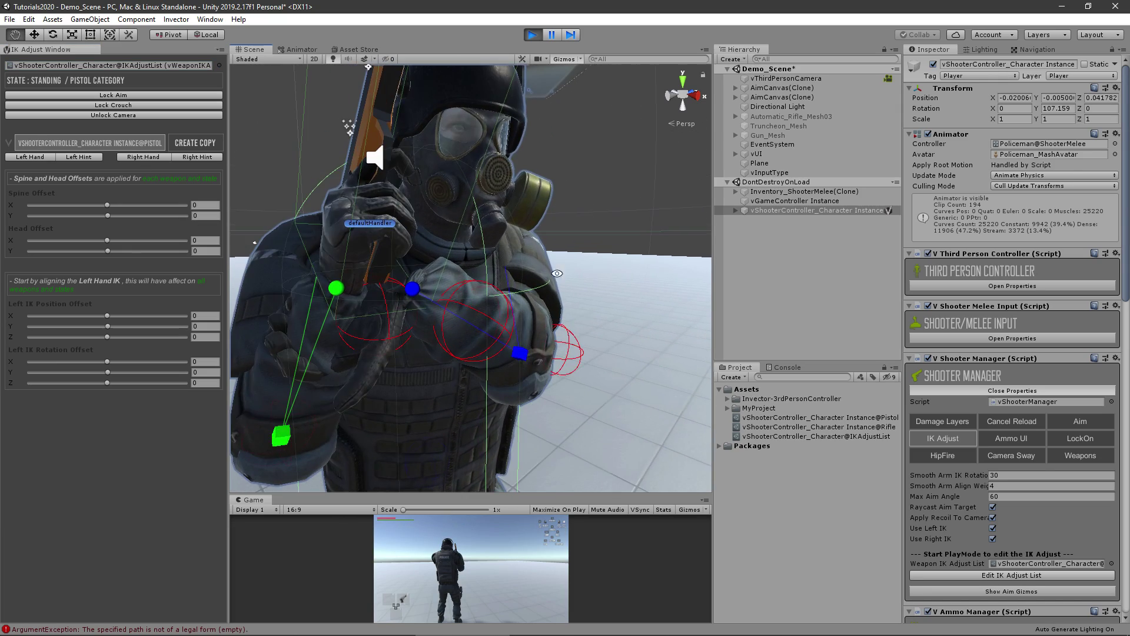
pyautogui.keyDown('alt'); pyautogui.moveTo(557, 273); pyautogui.dragTo(596, 221); pyautogui.keyUp('alt')
pyautogui.moveTo(111, 313)
pyautogui.mouseDown()
pyautogui.moveTo(129, 313)
pyautogui.moveTo(111, 313)
pyautogui.mouseUp()
pyautogui.moveTo(107, 359); pyautogui.dragTo(130, 372)
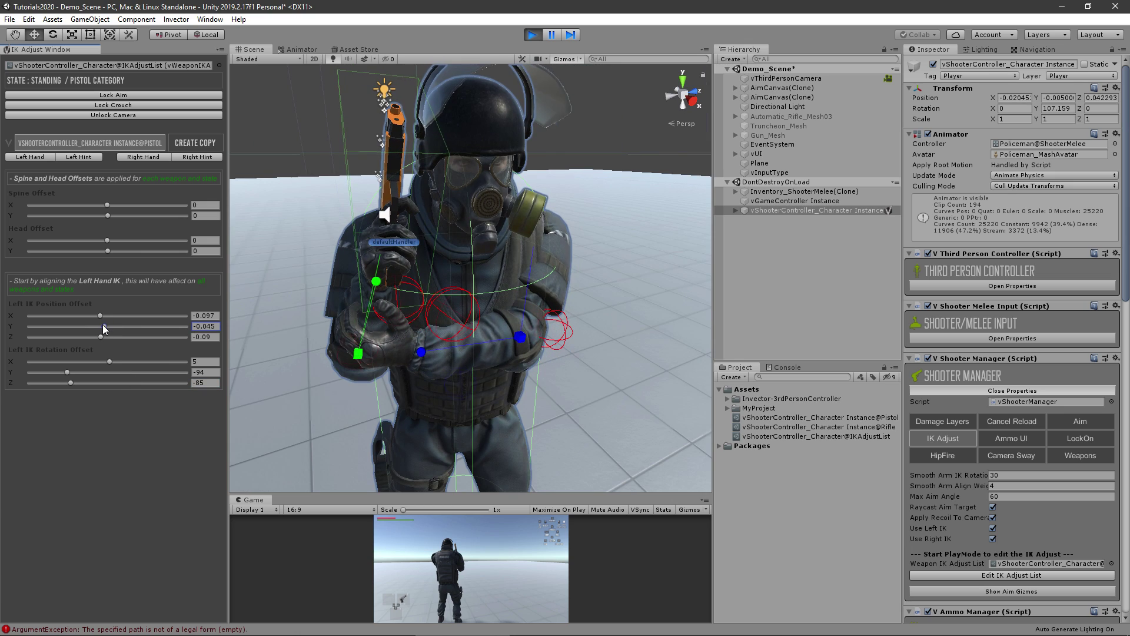
# Step: Fine-tune the Left IK Position Offset to X 0.024, Y -0.015, Z -0.022 so the left hand grips the handgun
pyautogui.moveTo(93, 337)
pyautogui.mouseDown()
pyautogui.moveTo(107, 336)
pyautogui.moveTo(99, 329)
pyautogui.mouseUp()
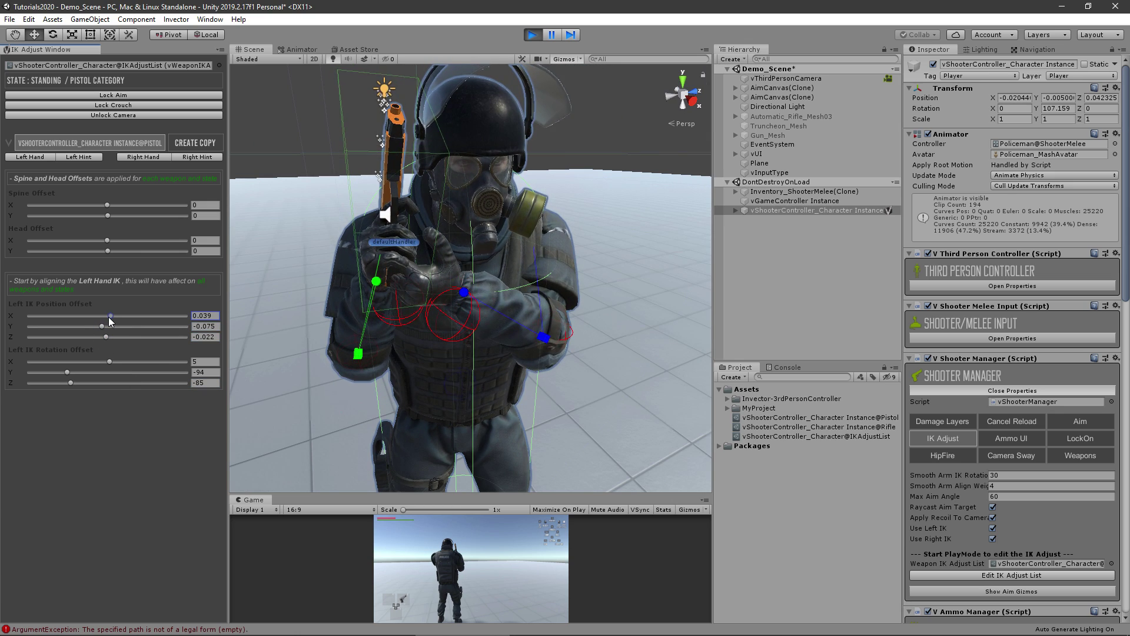
pyautogui.moveTo(104, 326); pyautogui.dragTo(106, 326)
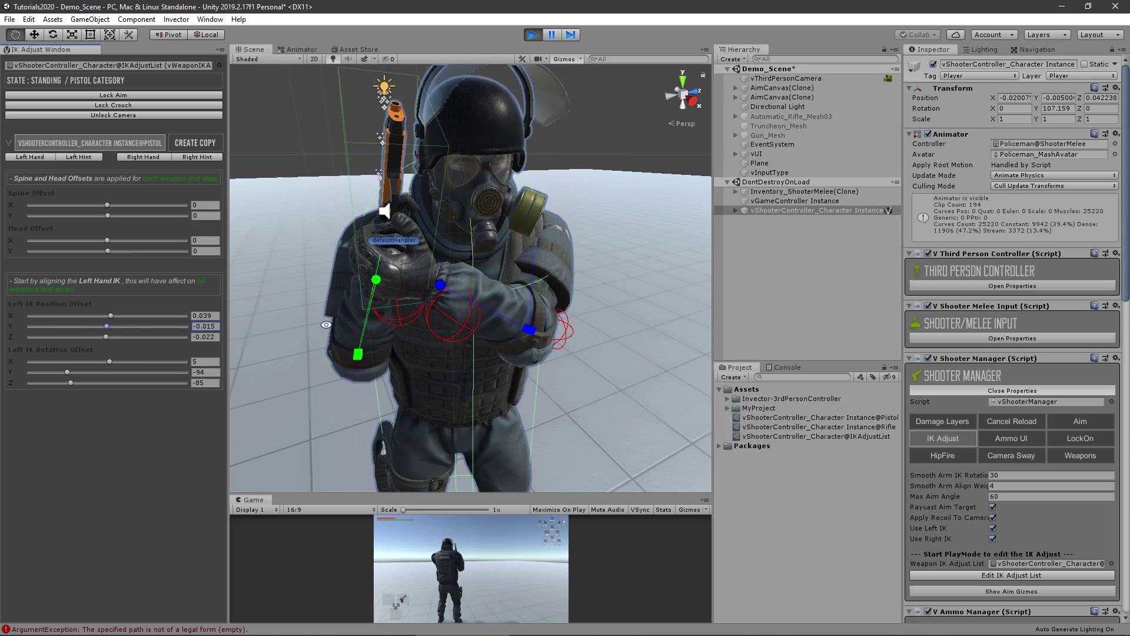
pyautogui.keyDown('alt'); pyautogui.moveTo(388, 330); pyautogui.dragTo(589, 321); pyautogui.keyUp('alt')
pyautogui.keyDown('alt'); pyautogui.moveTo(588, 321); pyautogui.dragTo(741, 287, button='right'); pyautogui.keyUp('alt')
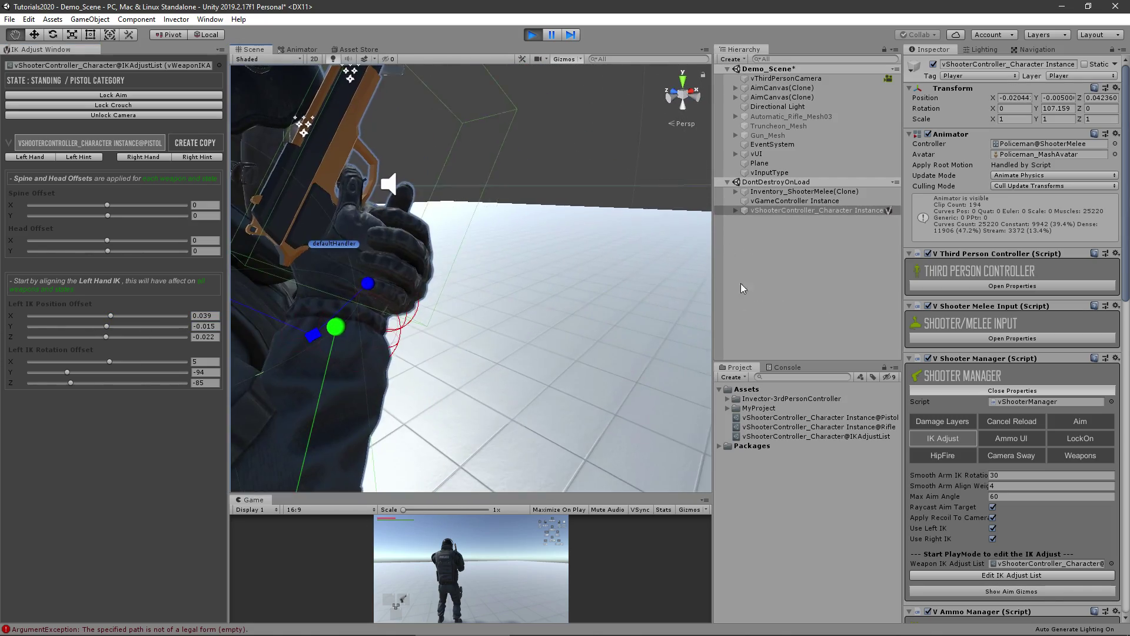
pyautogui.keyDown('alt'); pyautogui.moveTo(695, 277); pyautogui.dragTo(800, 204); pyautogui.keyUp('alt')
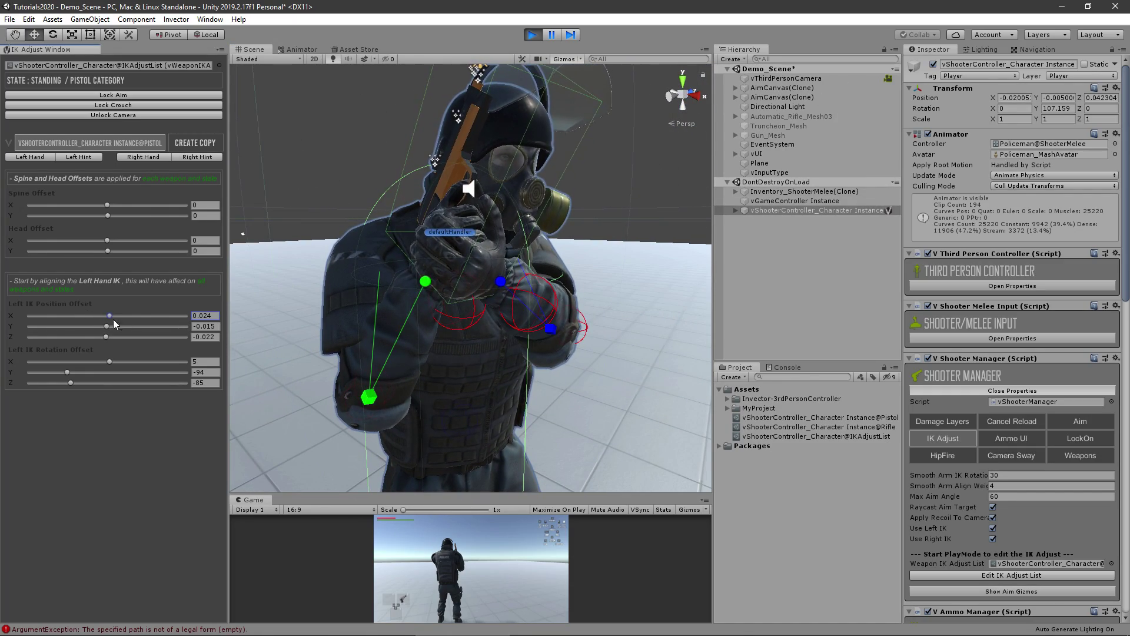
# Step: Switch the character between the shotgun, rifle and pistol to check the left-hand alignment, ending on the rifle
pyautogui.keyDown('alt'); pyautogui.moveTo(501, 330); pyautogui.dragTo(578, 397); pyautogui.keyUp('alt')
pyautogui.scroll(-2, 525, 357)
pyautogui.scroll(-2, 577, 397)
pyautogui.press('Right')
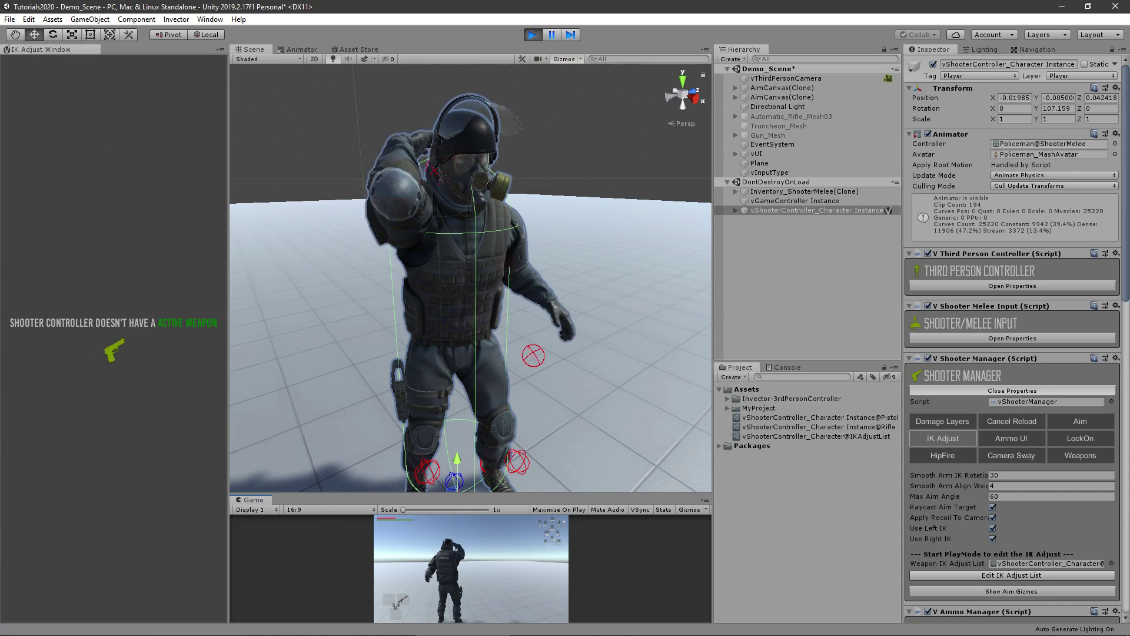
pyautogui.press('Right')
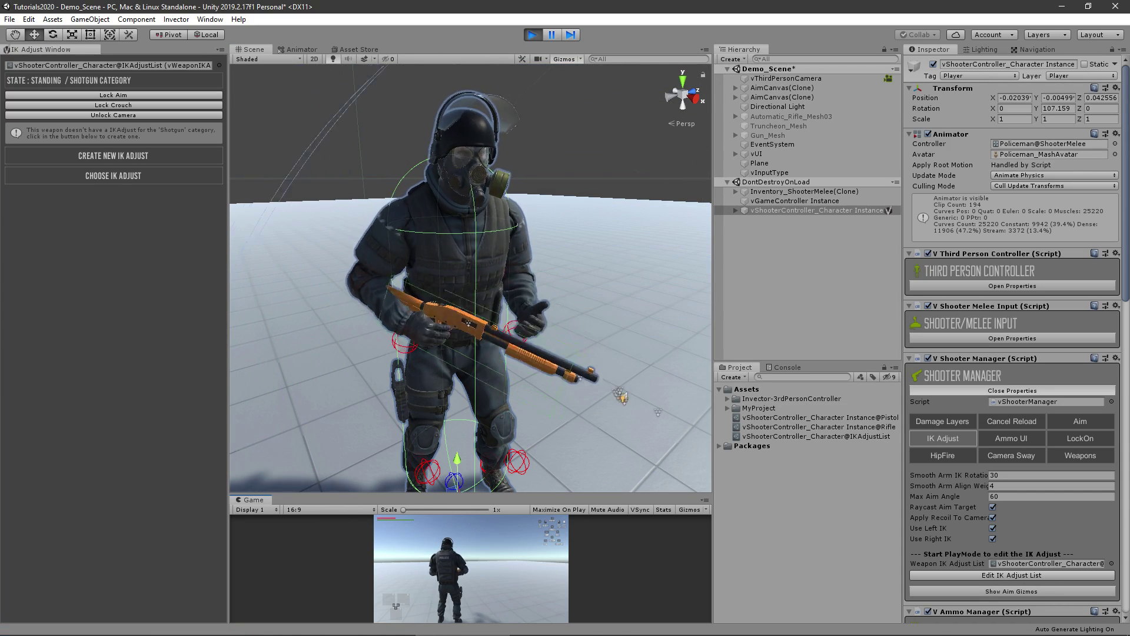
pyautogui.press('1')
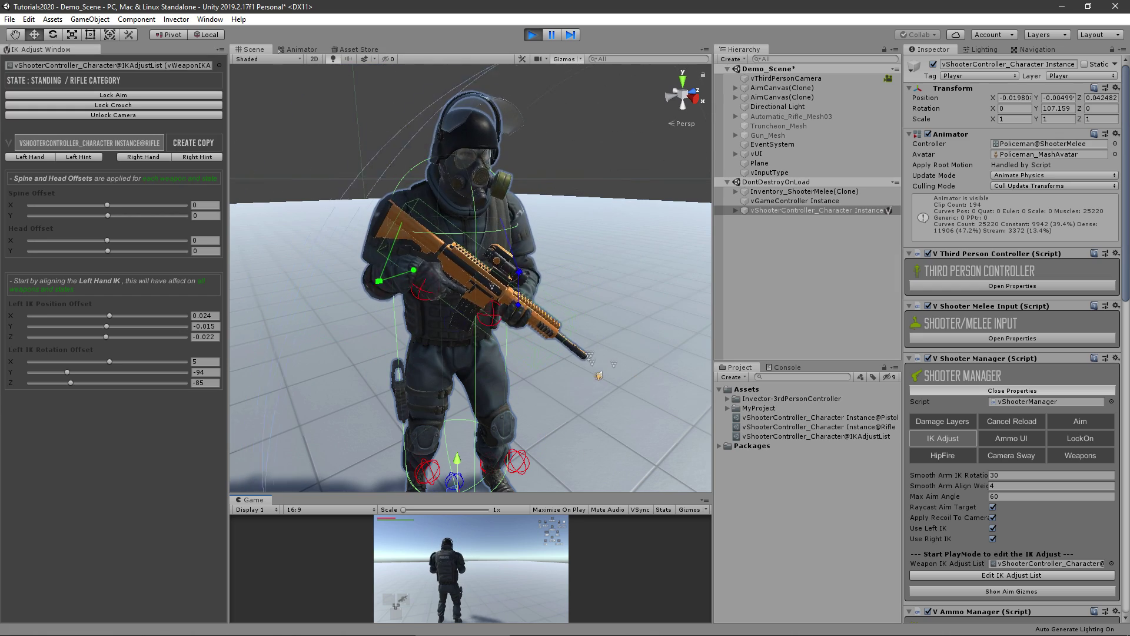
pyautogui.press('1')
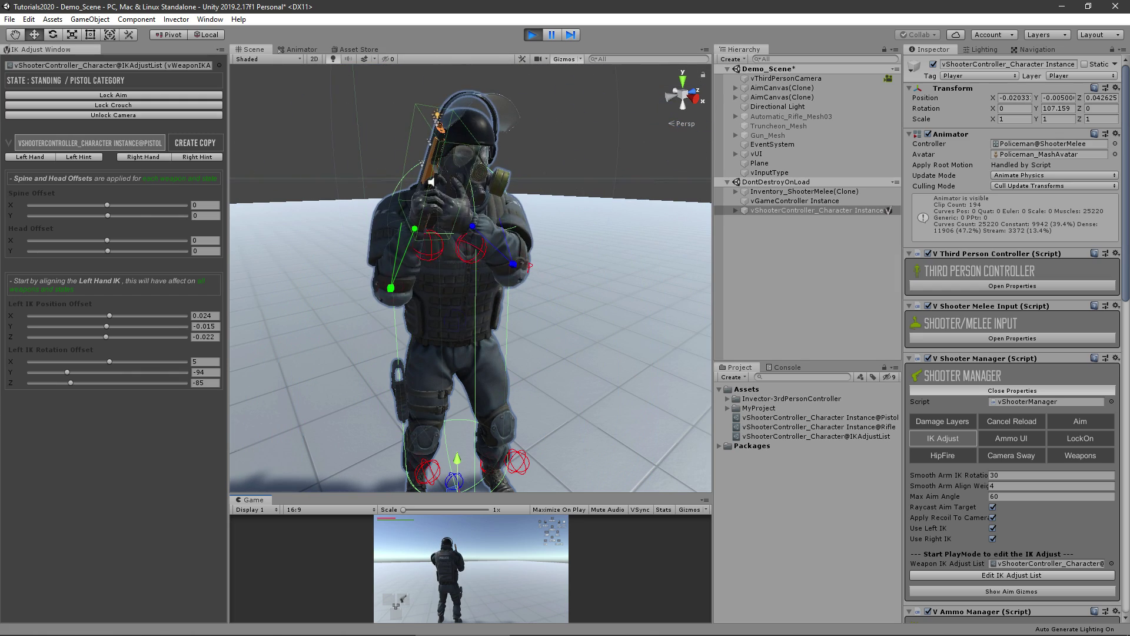
pyautogui.press('2')
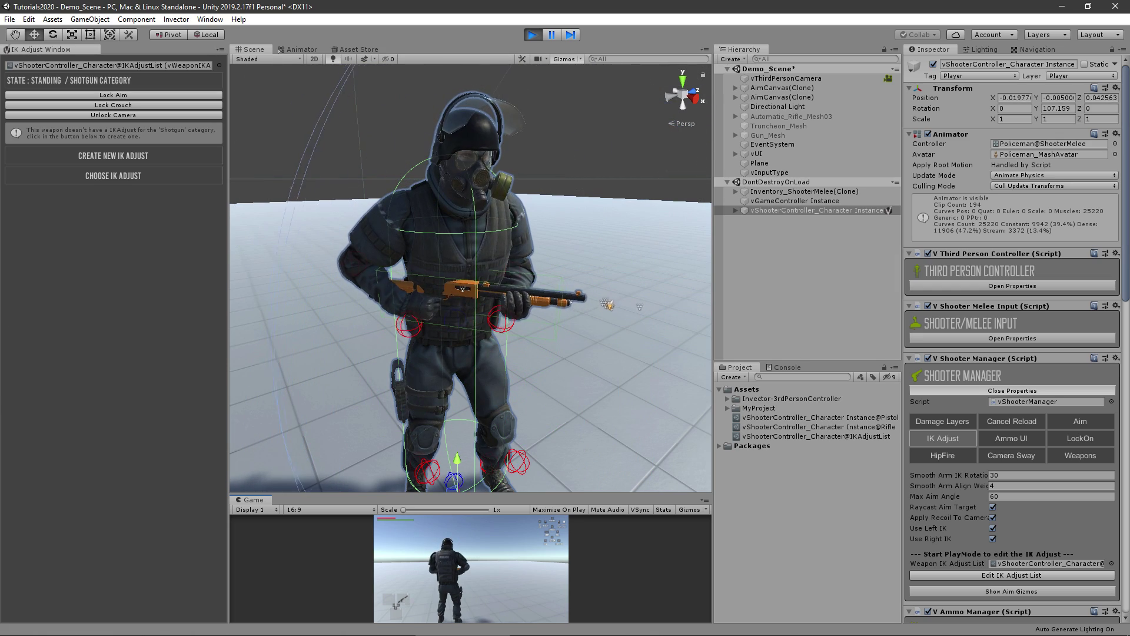
pyautogui.press('1')
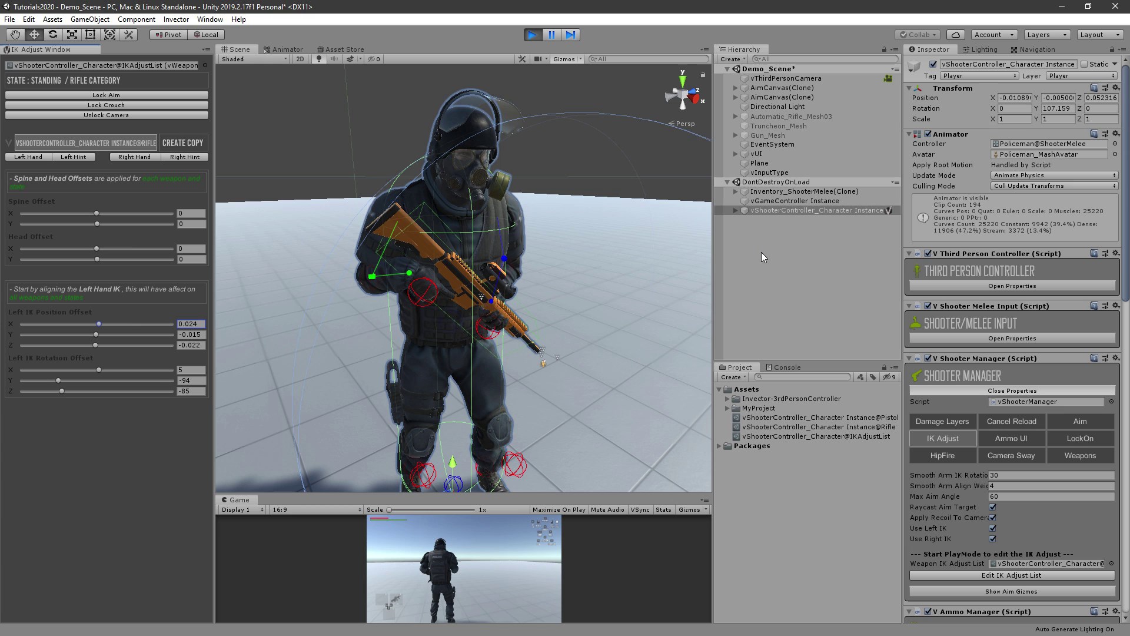
# Step: Deselect the character and go through its left and right arm IK handles, ending on the right hand
pyautogui.click(761, 252)
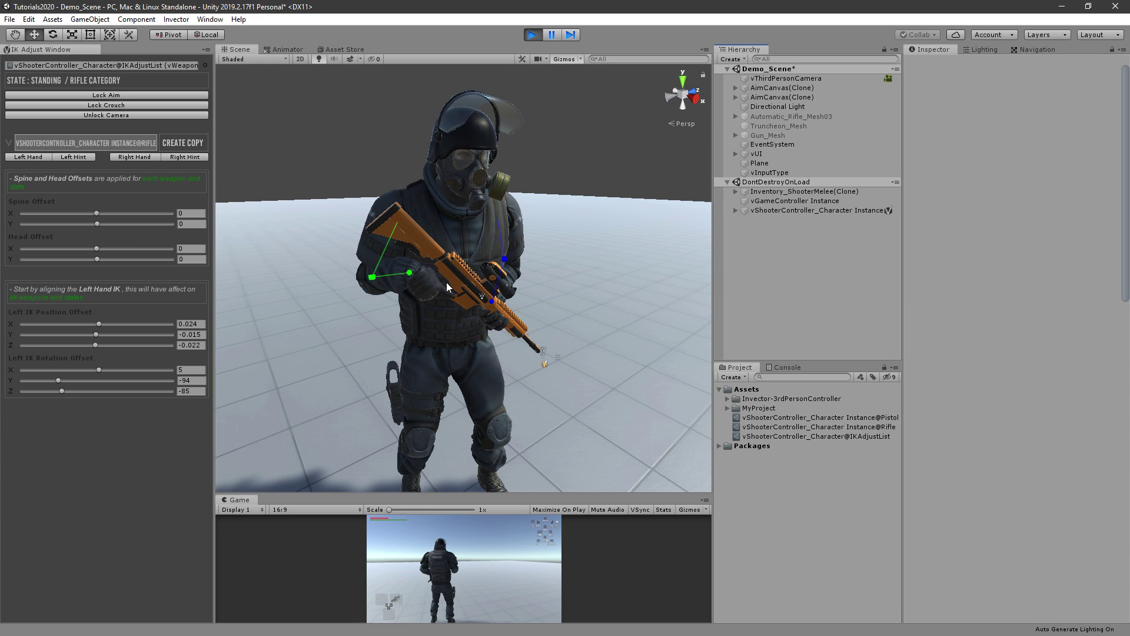
pyautogui.click(411, 273)
pyautogui.scroll(2, 498, 320)
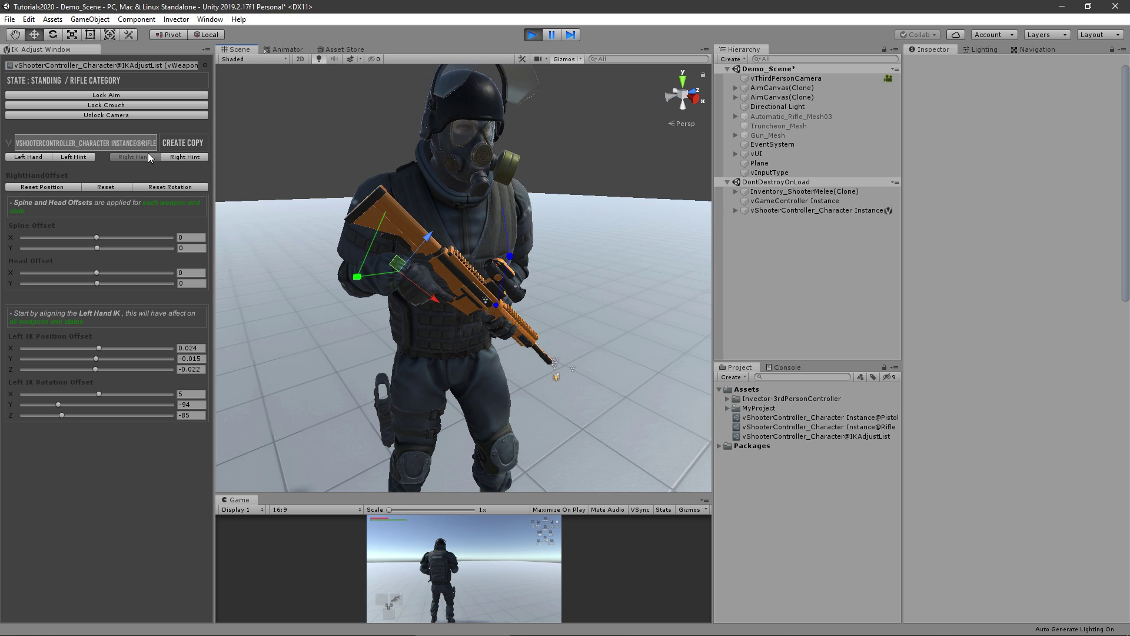
pyautogui.click(29, 155)
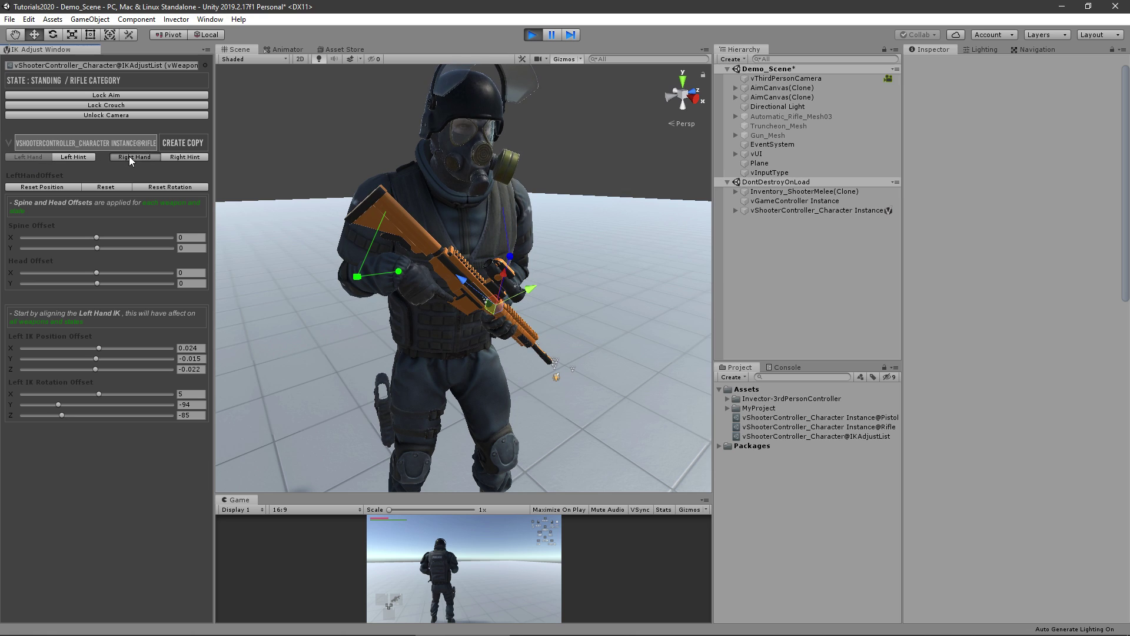
pyautogui.click(185, 158)
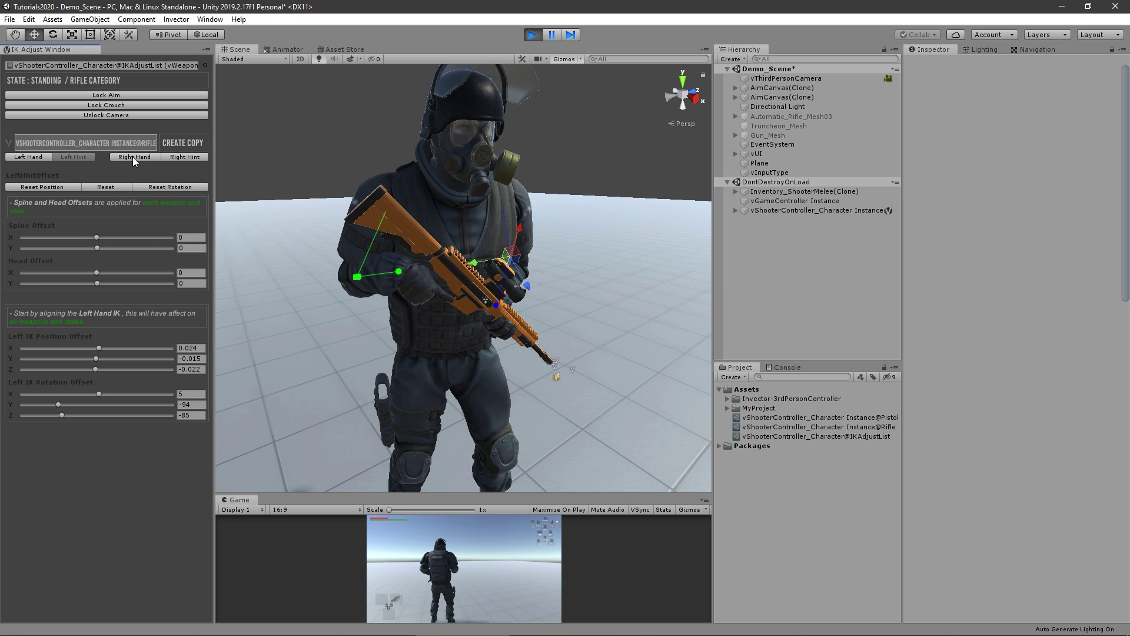
pyautogui.click(154, 157)
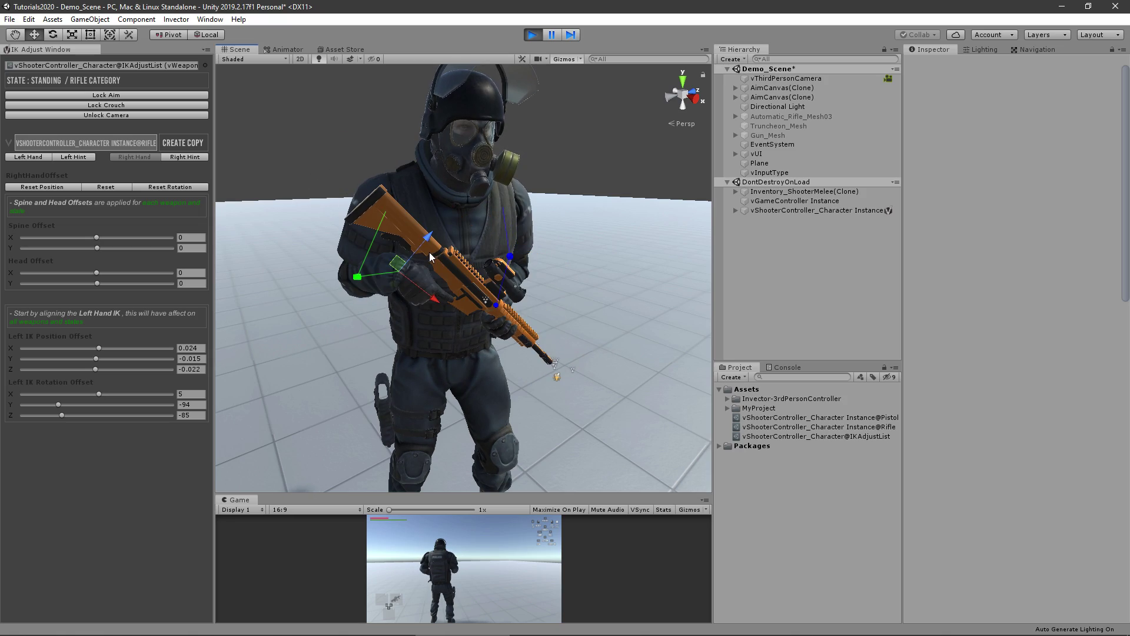
pyautogui.press('e')
pyautogui.moveTo(422, 235); pyautogui.dragTo(512, 195)
pyautogui.hotkey('ctrl', 'z')
# Step: Adjust the arm IK handles for the standing rifle pose with the Move and Rotate tools
pyautogui.press('w')
pyautogui.click(537, 285)
pyautogui.press('e')
pyautogui.click(403, 260)
pyautogui.press('w')
pyautogui.press('x')
pyautogui.keyDown('alt'); pyautogui.moveTo(412, 265); pyautogui.dragTo(377, 277); pyautogui.keyUp('alt')
pyautogui.scroll(-3, 376, 276)
# Step: Lock the character in the crouching rifle pose and adjust its arm IK handles
pyautogui.click(125, 106)
pyautogui.scroll(3, 589, 353)
pyautogui.keyDown('alt'); pyautogui.moveTo(377, 330); pyautogui.dragTo(435, 359); pyautogui.keyUp('alt')
pyautogui.scroll(-4, 500, 318)
pyautogui.click(538, 299)
pyautogui.scroll(5, 539, 299)
pyautogui.keyDown('alt'); pyautogui.moveTo(539, 300); pyautogui.dragTo(568, 295); pyautogui.keyUp('alt')
pyautogui.scroll(-4, 448, 329)
pyautogui.click(596, 263)
# Step: Lock the aim for the crouching aiming rifle pose and adjust its hand IK handle
pyautogui.click(106, 95)
pyautogui.keyDown('alt'); pyautogui.moveTo(330, 277); pyautogui.dragTo(453, 333); pyautogui.keyUp('alt')
pyautogui.click(397, 267)
pyautogui.keyDown('alt'); pyautogui.moveTo(353, 295); pyautogui.dragTo(471, 265); pyautogui.keyUp('alt')
pyautogui.scroll(-3, 377, 265)
# Step: Release the crouch lock and adjust the hand IK handles for the standing aiming rifle pose
pyautogui.click(106, 105)
pyautogui.scroll(3, 406, 259)
pyautogui.click(406, 278)
pyautogui.moveTo(373, 265); pyautogui.dragTo(377, 304)
pyautogui.click(504, 272)
pyautogui.keyDown('alt'); pyautogui.moveTo(505, 272); pyautogui.dragTo(449, 310); pyautogui.keyUp('alt')
pyautogui.scroll(3, 450, 310)
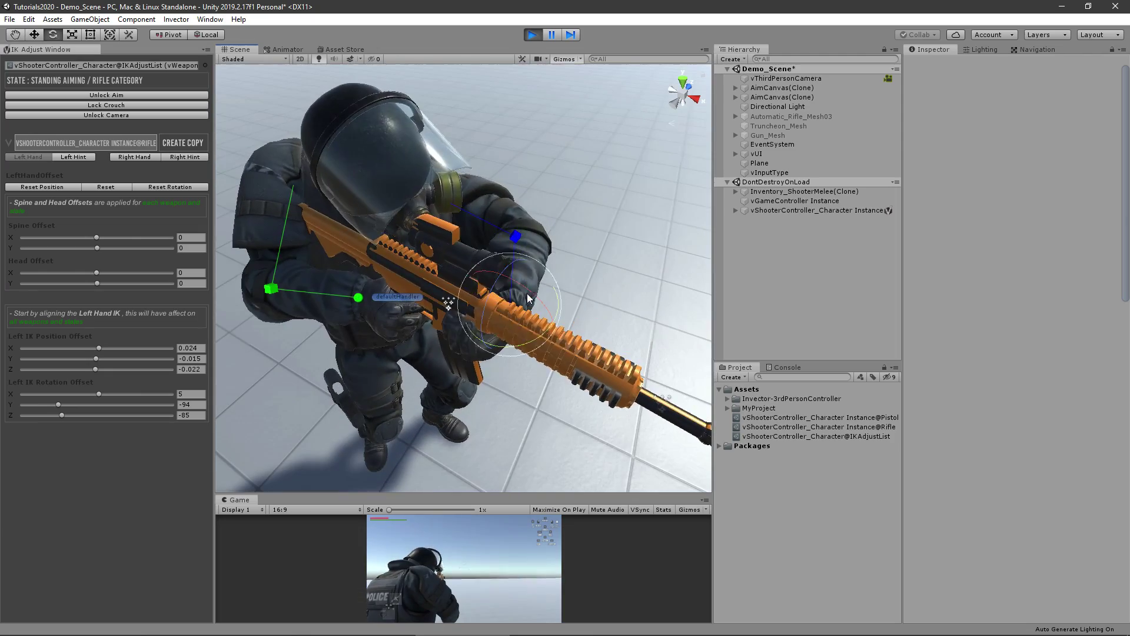
pyautogui.keyDown('alt'); pyautogui.moveTo(527, 298); pyautogui.dragTo(367, 253); pyautogui.keyUp('alt')
pyautogui.scroll(-3, 330, 236)
pyautogui.click(404, 240)
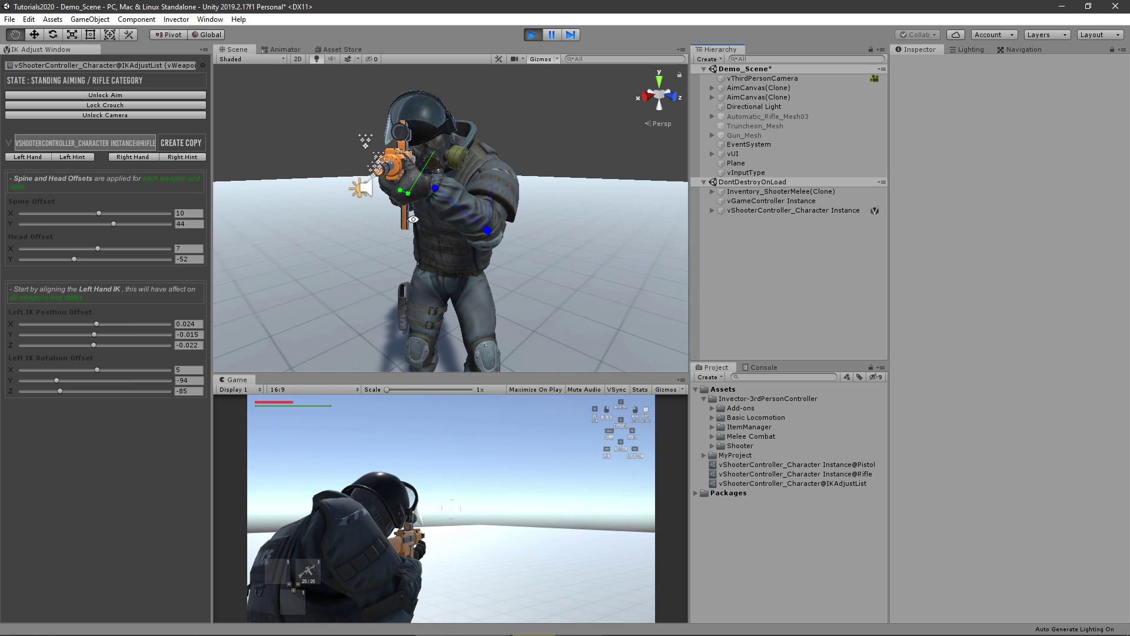
# Step: Exit play mode and inspect the character's IKAdjustList asset and its Rifle IK Adjust asset
pyautogui.keyDown('alt'); pyautogui.moveTo(413, 219); pyautogui.dragTo(507, 174); pyautogui.keyUp('alt')
pyautogui.click(533, 35)
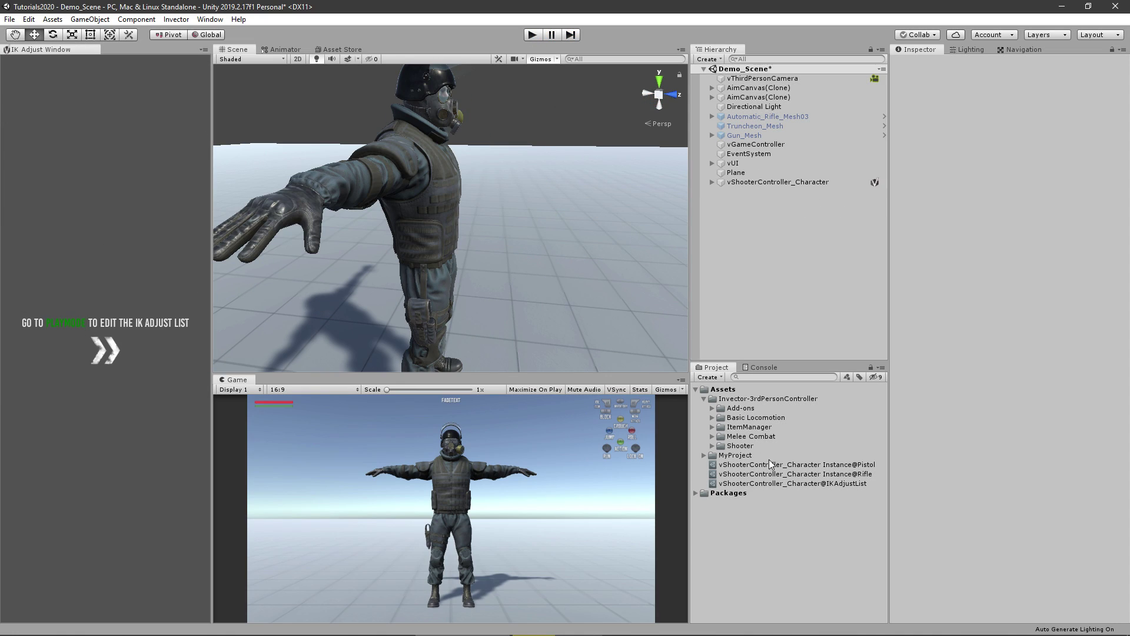
pyautogui.click(795, 484)
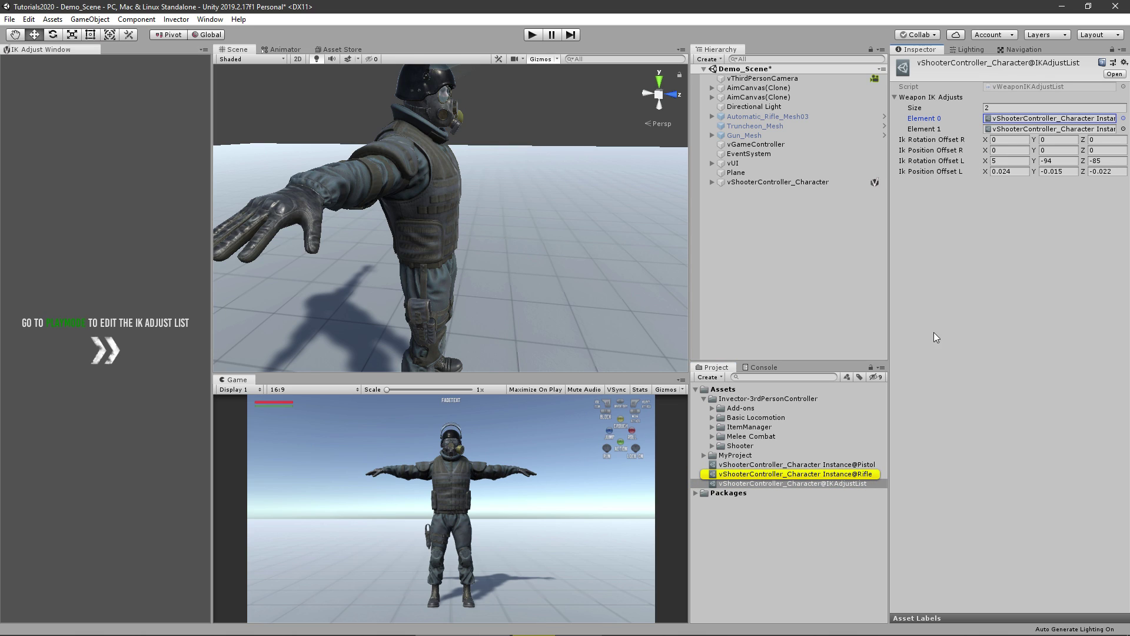
pyautogui.click(862, 475)
pyautogui.click(896, 98)
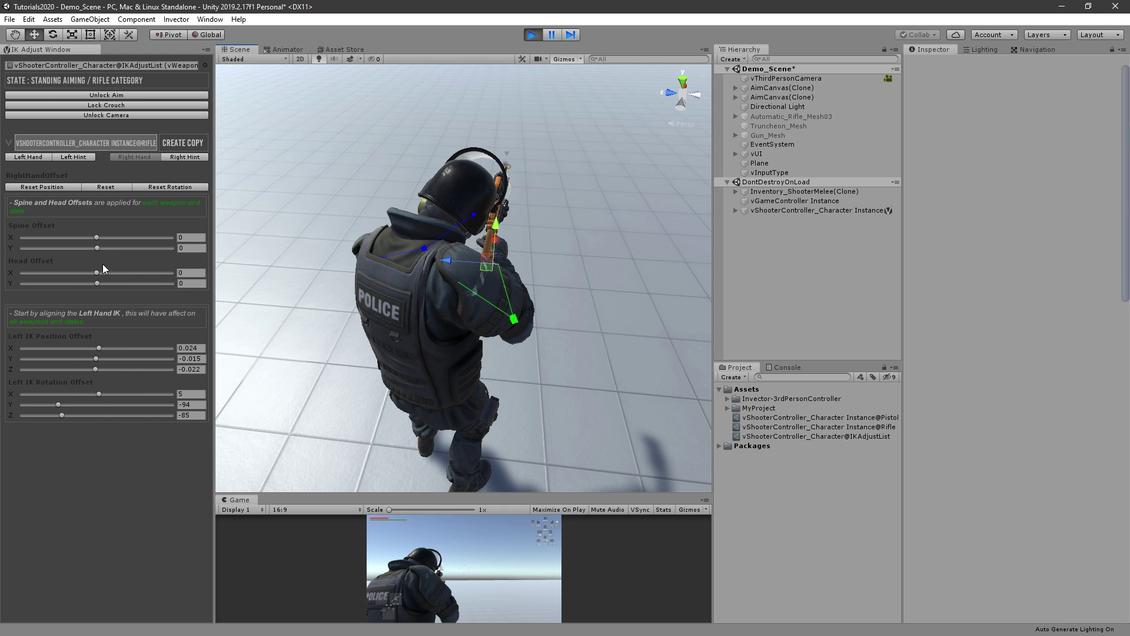
# Step: Set the standing aiming rifle pose's Spine Offset to X 10, Y 44 and its Head Offset to X 7, Y -52
pyautogui.moveTo(97, 248); pyautogui.dragTo(76, 280)
pyautogui.keyDown('alt'); pyautogui.moveTo(618, 318); pyautogui.dragTo(247, 247); pyautogui.keyUp('alt')
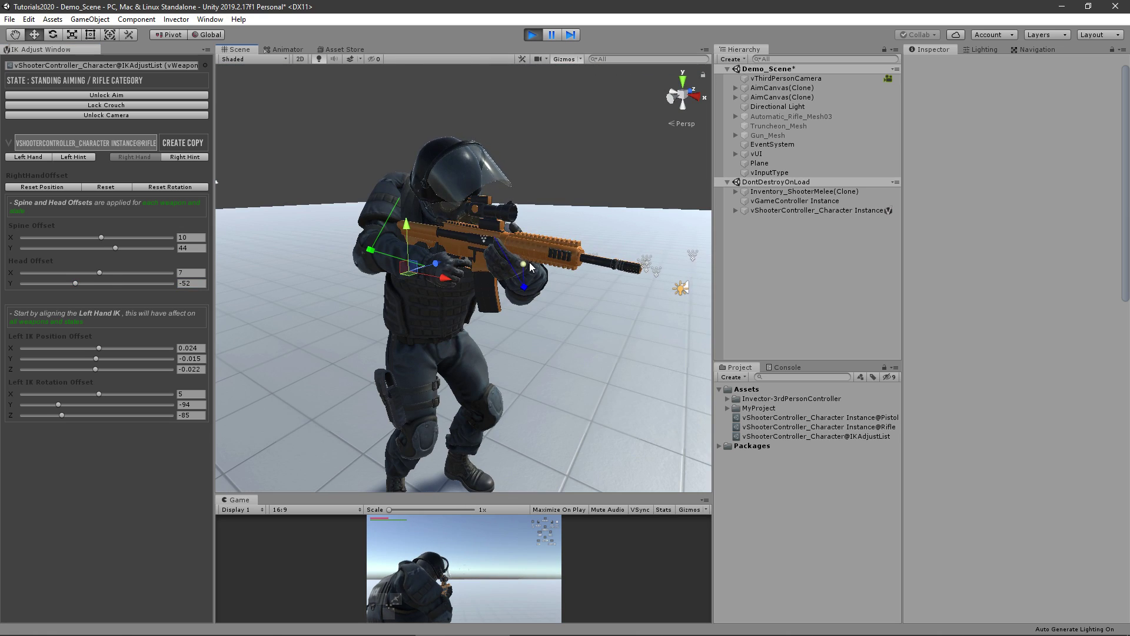
# Step: Exit play mode and run Demo_Scene again
pyautogui.click(533, 36)
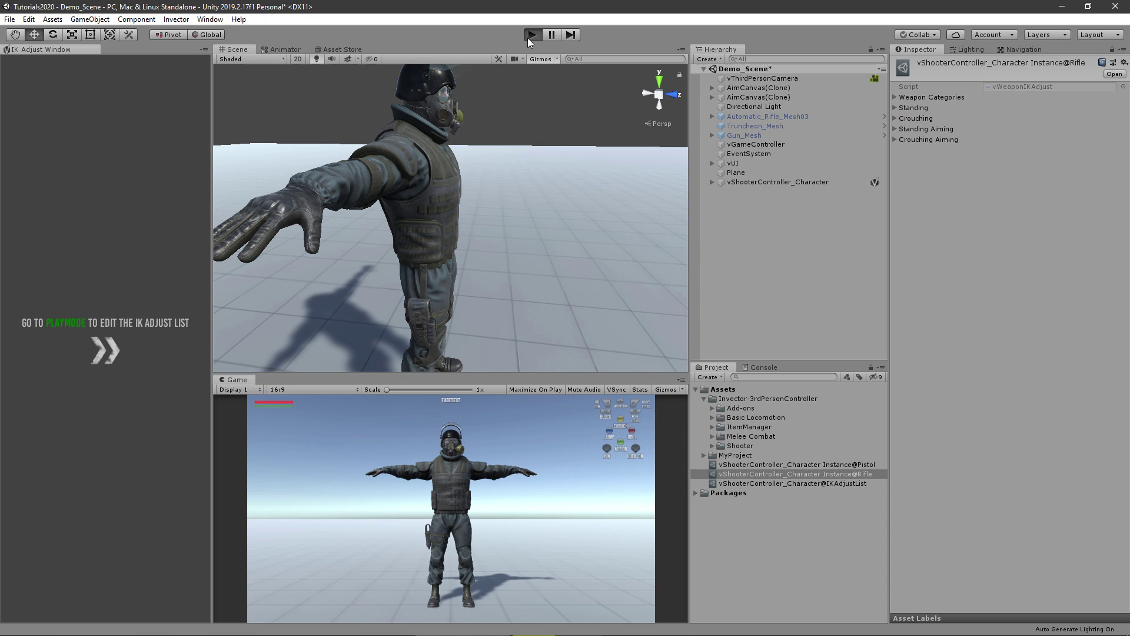
pyautogui.hotkey('ctrl', 'p')
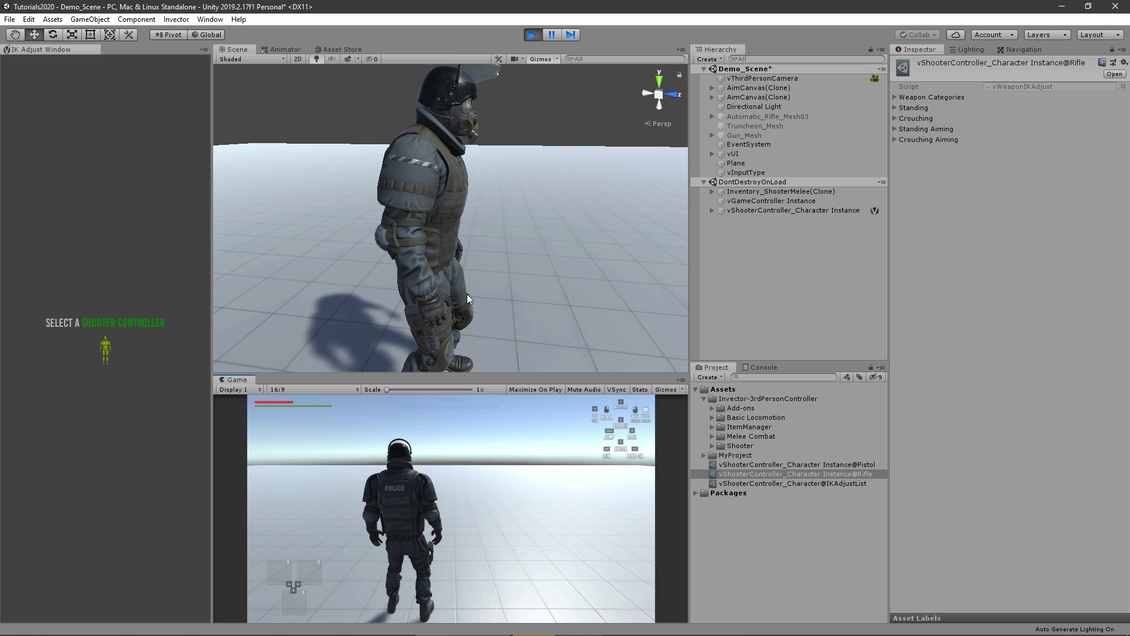